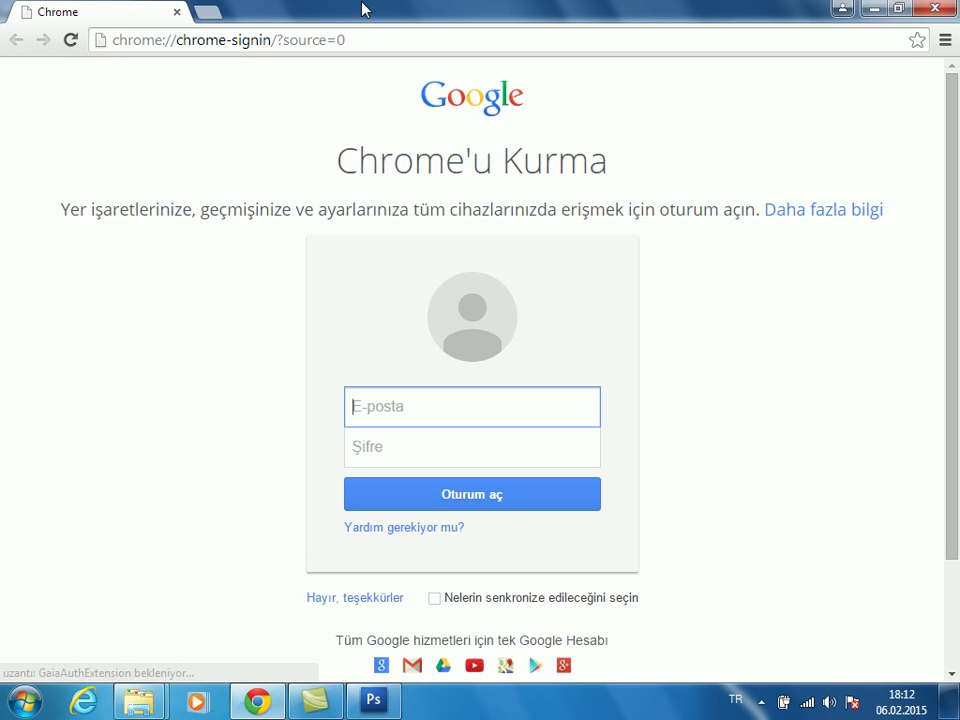
Go to the BALCA.net website in Chrome
{"action": "left_click", "coordinate": [345, 40]}
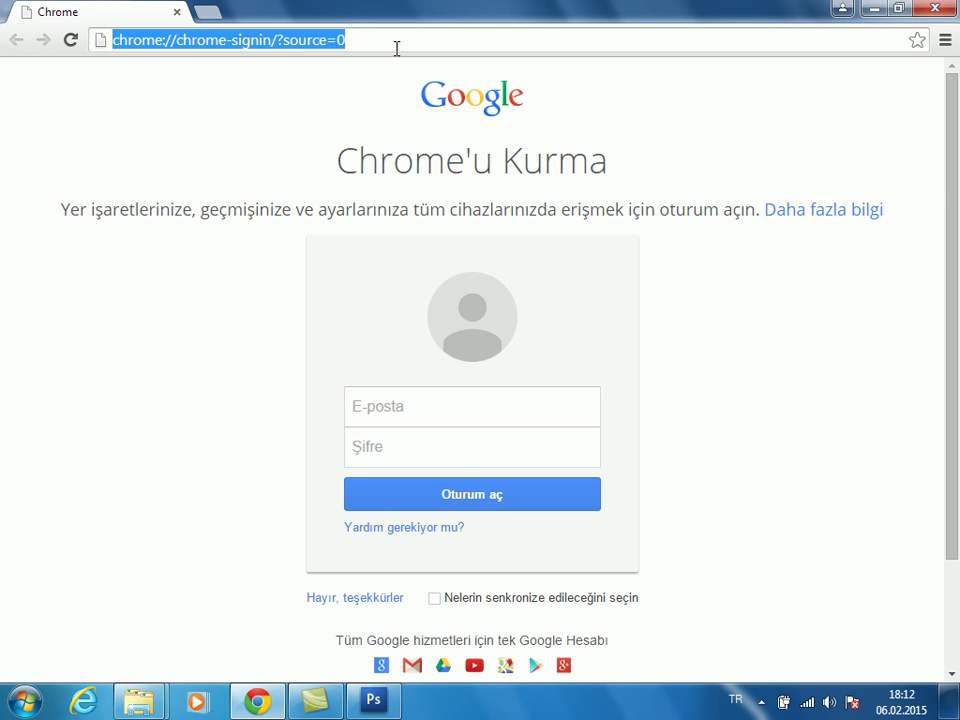
{"action": "type", "text": "BAL"}
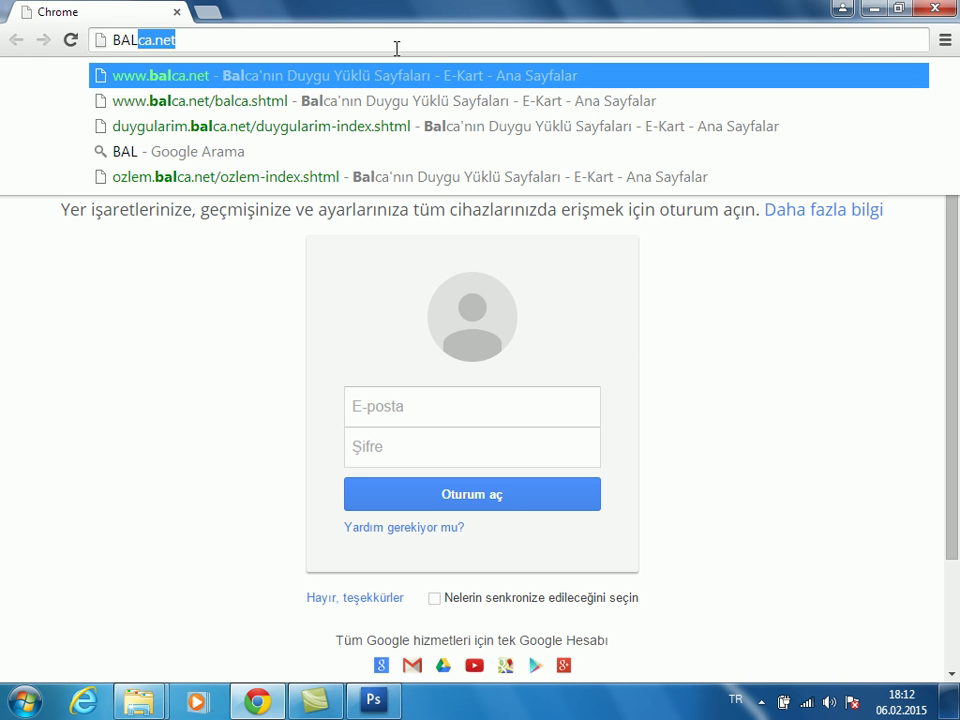
{"action": "type", "text": "CA.net"}
{"action": "key", "text": "Return"}
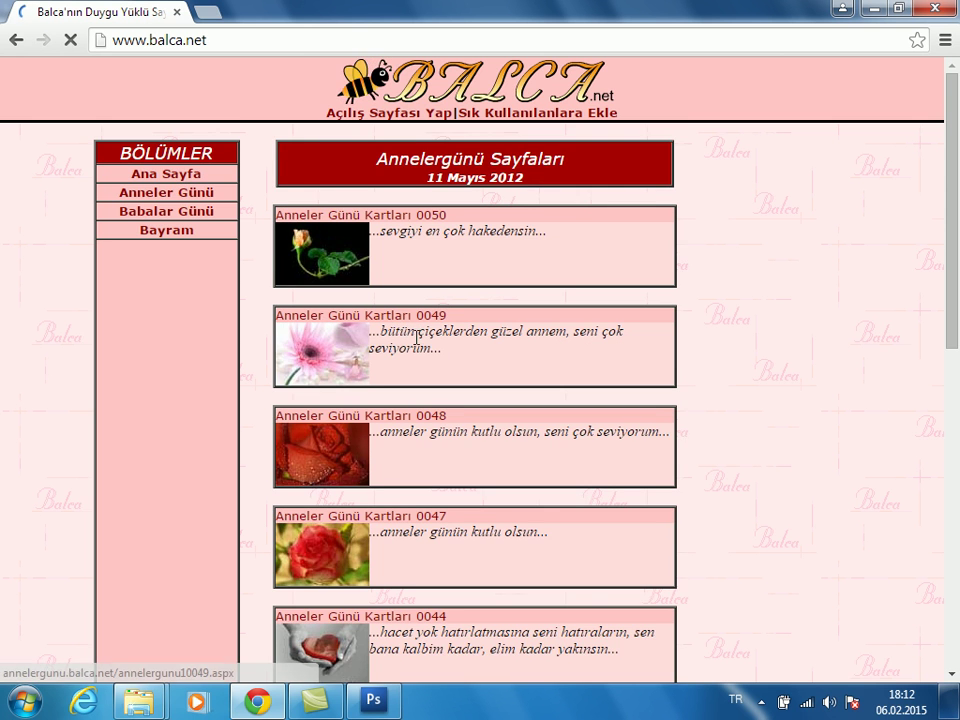
{"action": "scroll", "coordinate": [403, 439], "scroll_direction": "down", "scroll_amount": 3}
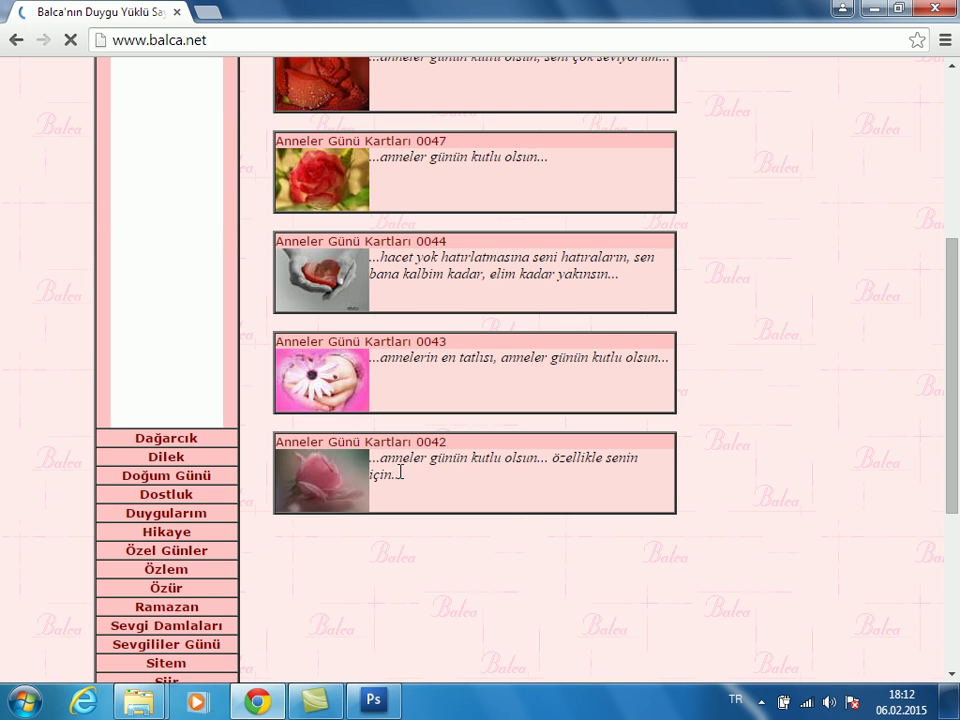
Open the Duygularım poem index and browse its entries
{"action": "left_click", "coordinate": [165, 514]}
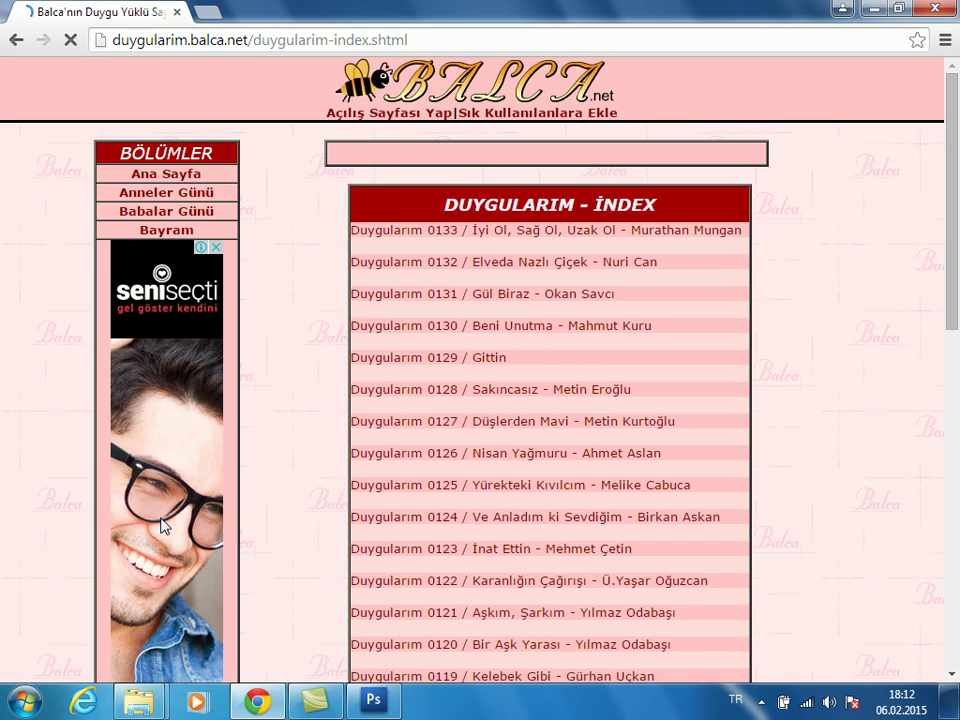
{"action": "scroll", "coordinate": [793, 343], "scroll_direction": "down", "scroll_amount": 3}
{"action": "scroll", "coordinate": [767, 368], "scroll_direction": "down", "scroll_amount": 3}
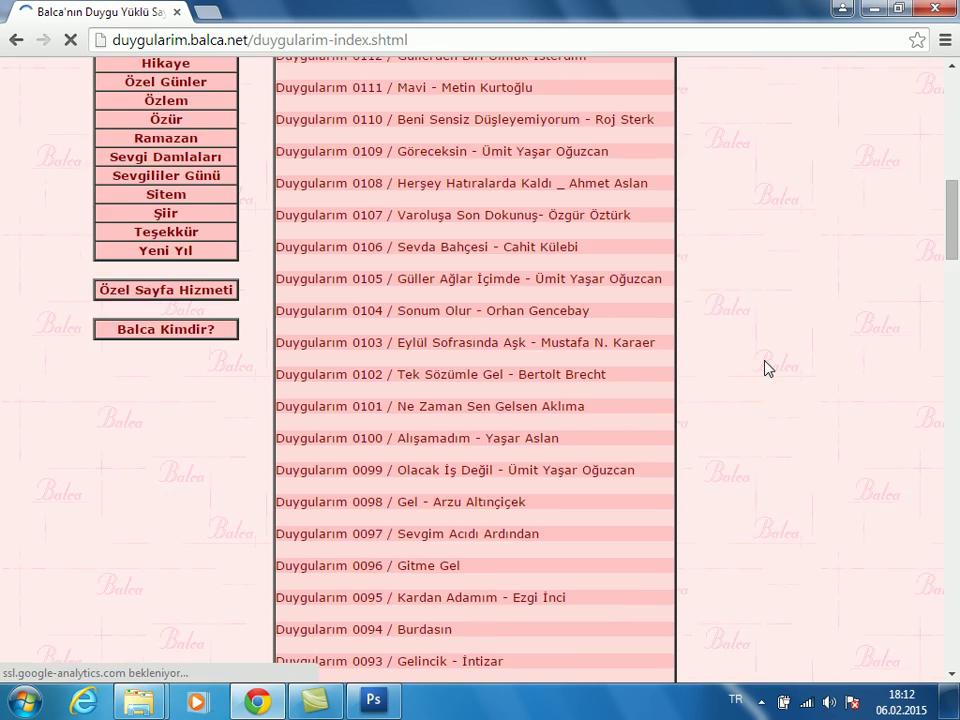
{"action": "scroll", "coordinate": [762, 372], "scroll_direction": "down", "scroll_amount": 5}
{"action": "scroll", "coordinate": [729, 360], "scroll_direction": "up", "scroll_amount": 5}
{"action": "scroll", "coordinate": [700, 358], "scroll_direction": "up", "scroll_amount": 5}
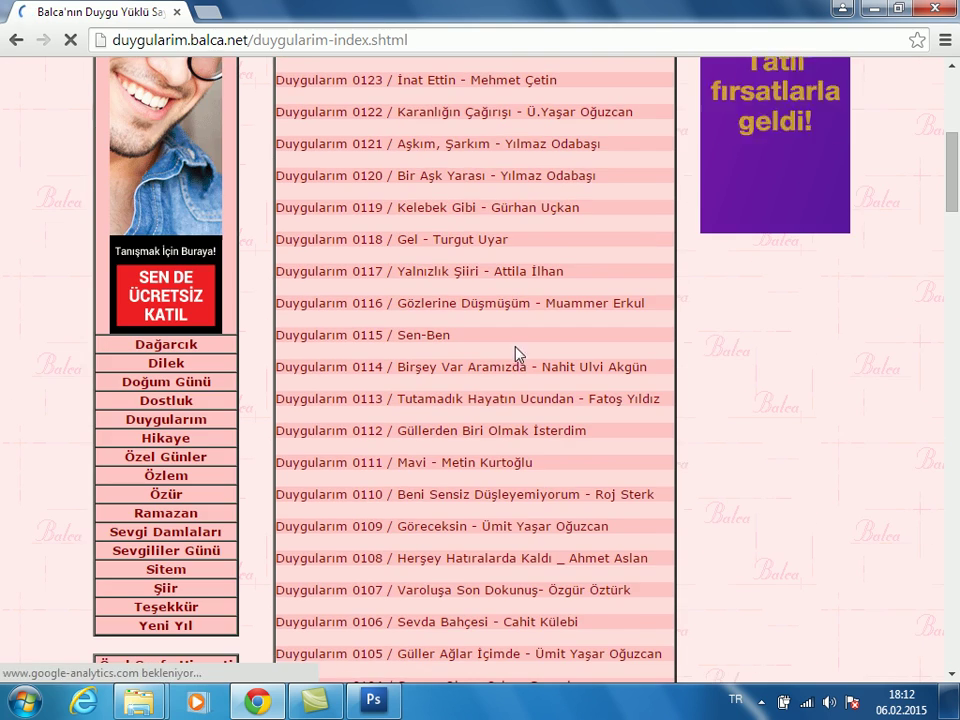
Open entry 0119 Kelebek Gibi and view its sunset artwork
{"action": "left_click", "coordinate": [426, 212]}
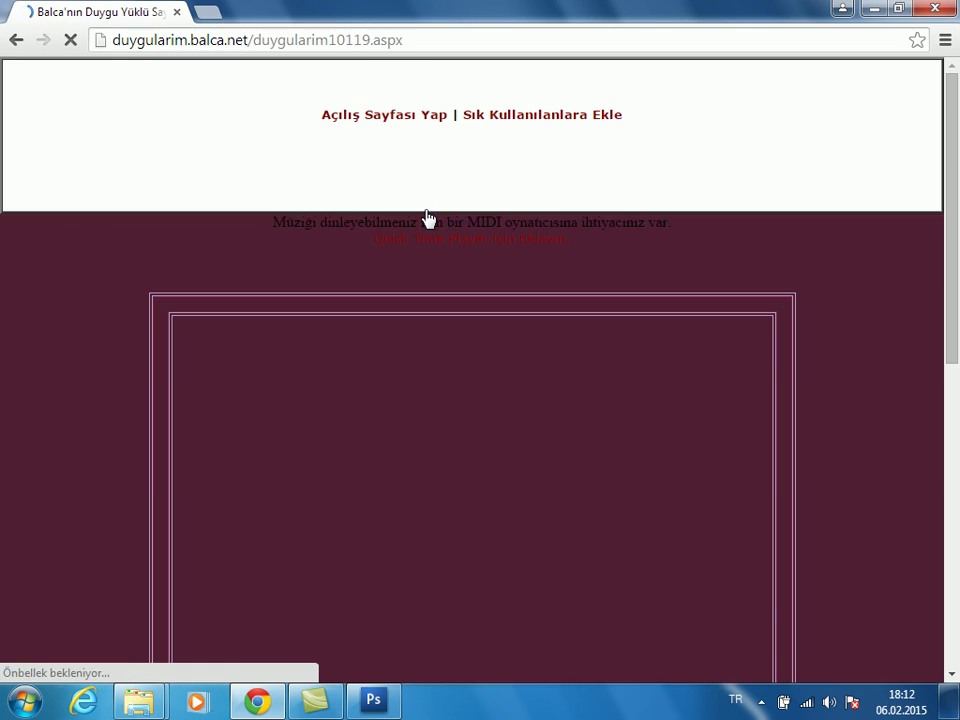
{"action": "scroll", "coordinate": [822, 322], "scroll_direction": "down", "scroll_amount": 1}
{"action": "scroll", "coordinate": [822, 322], "scroll_direction": "down", "scroll_amount": 3}
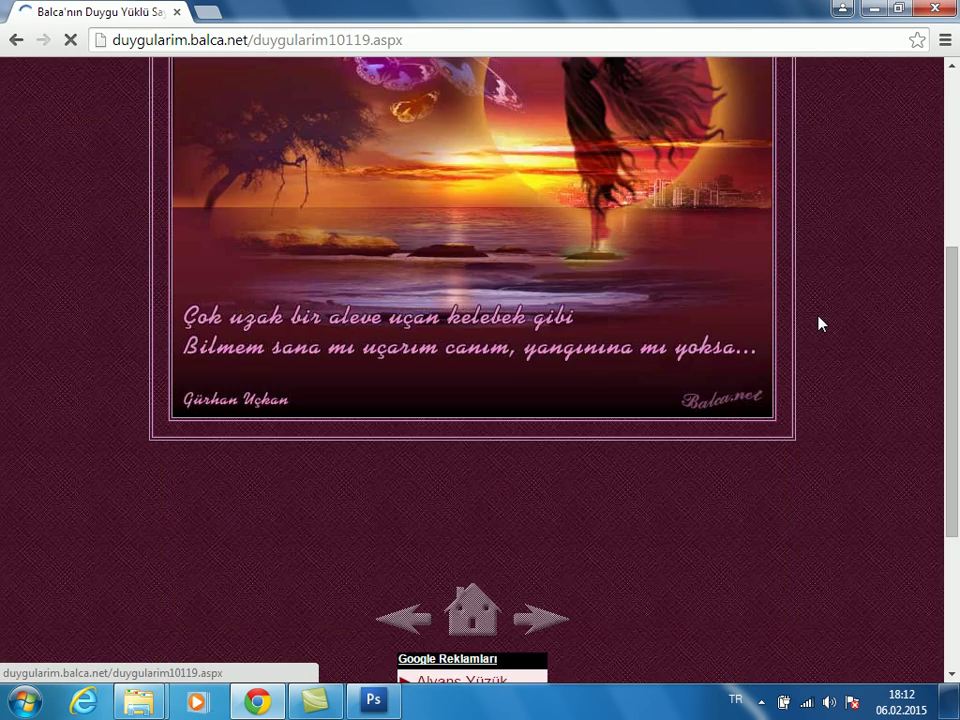
{"action": "scroll", "coordinate": [820, 323], "scroll_direction": "up", "scroll_amount": 2}
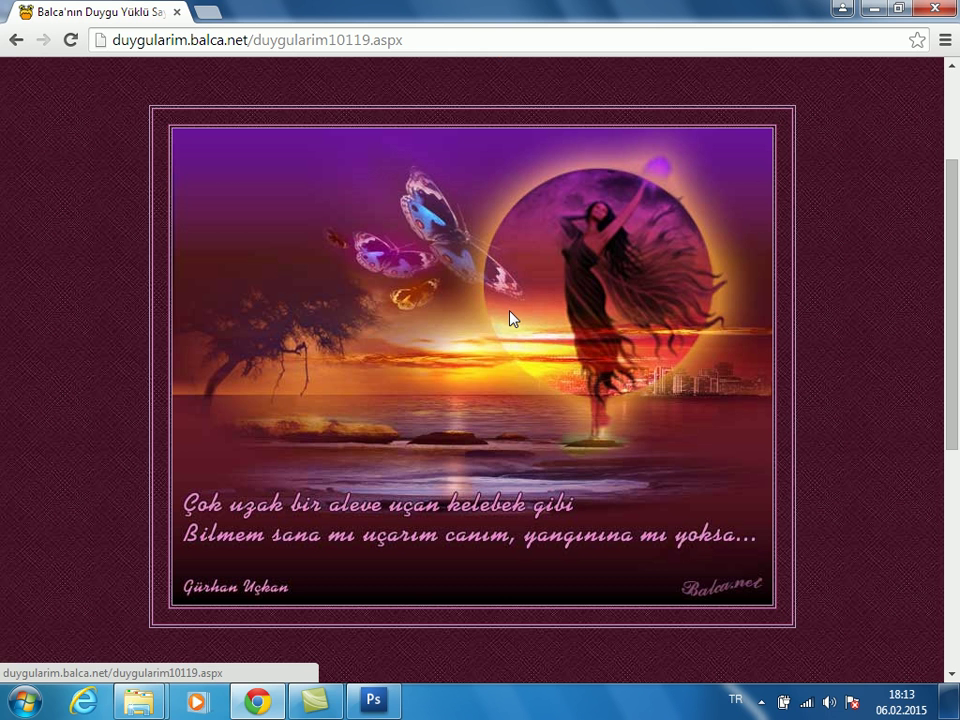
{"action": "scroll", "coordinate": [490, 325], "scroll_direction": "down", "scroll_amount": 2}
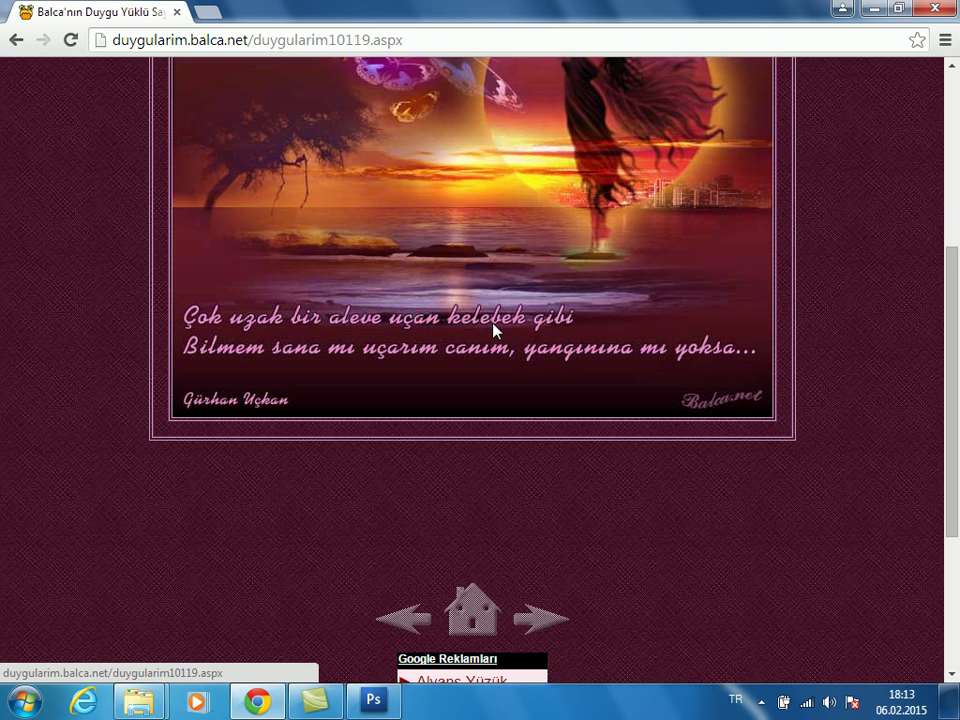
{"action": "scroll", "coordinate": [500, 340], "scroll_direction": "up", "scroll_amount": 4}
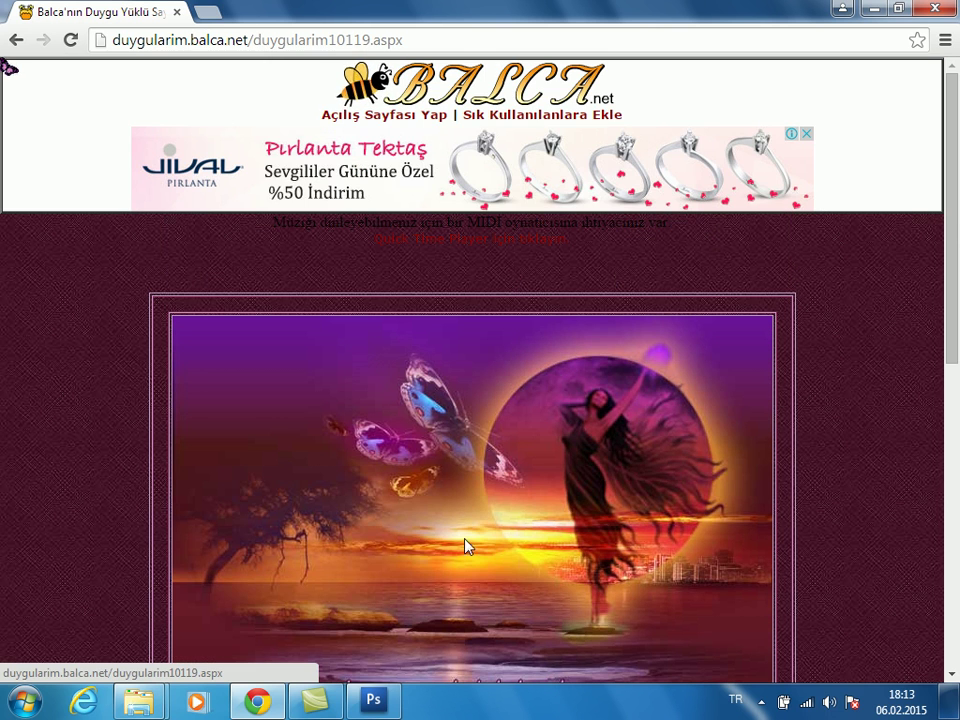
{"action": "left_click", "coordinate": [373, 700]}
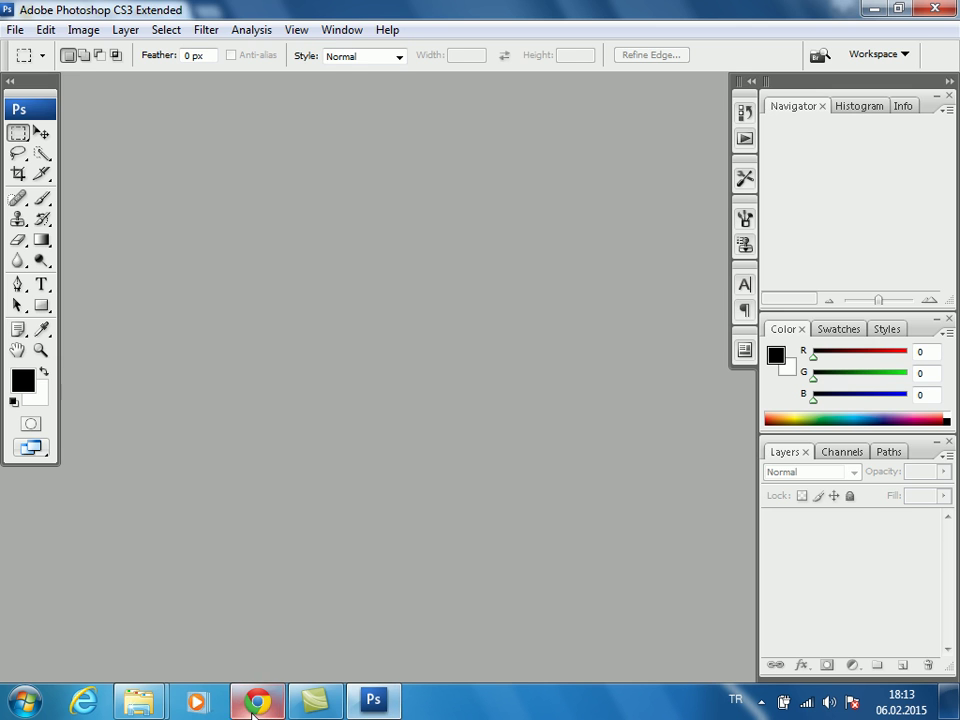
{"action": "left_click", "coordinate": [257, 700]}
{"action": "scroll", "coordinate": [683, 402], "scroll_direction": "down", "scroll_amount": 2}
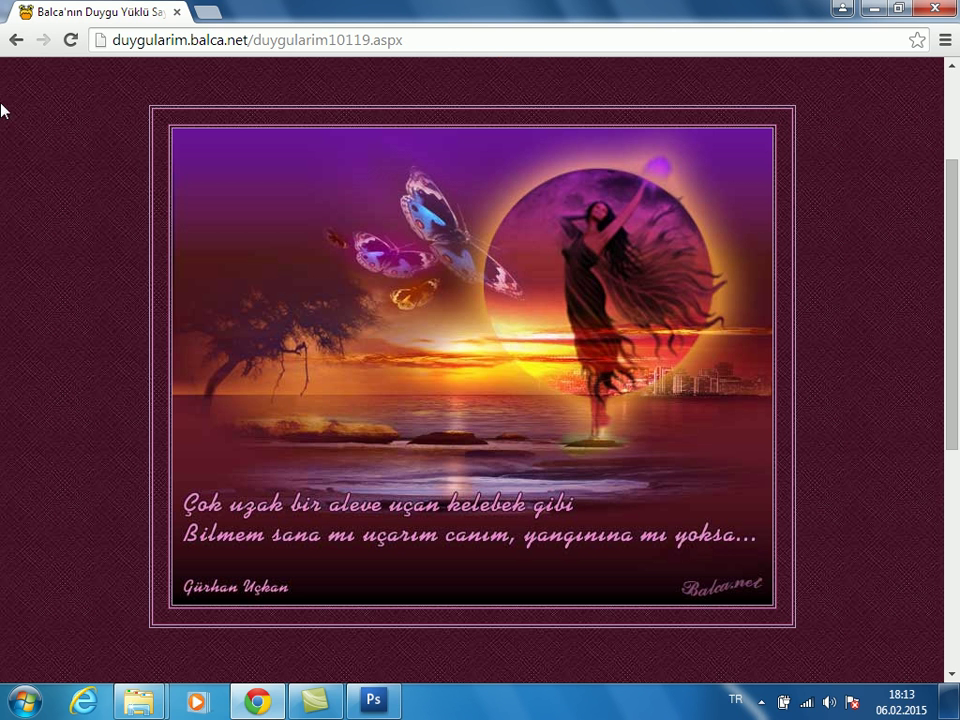
Switch from Chrome to the empty Photoshop workspace via the taskbar
{"action": "left_click", "coordinate": [386, 700]}
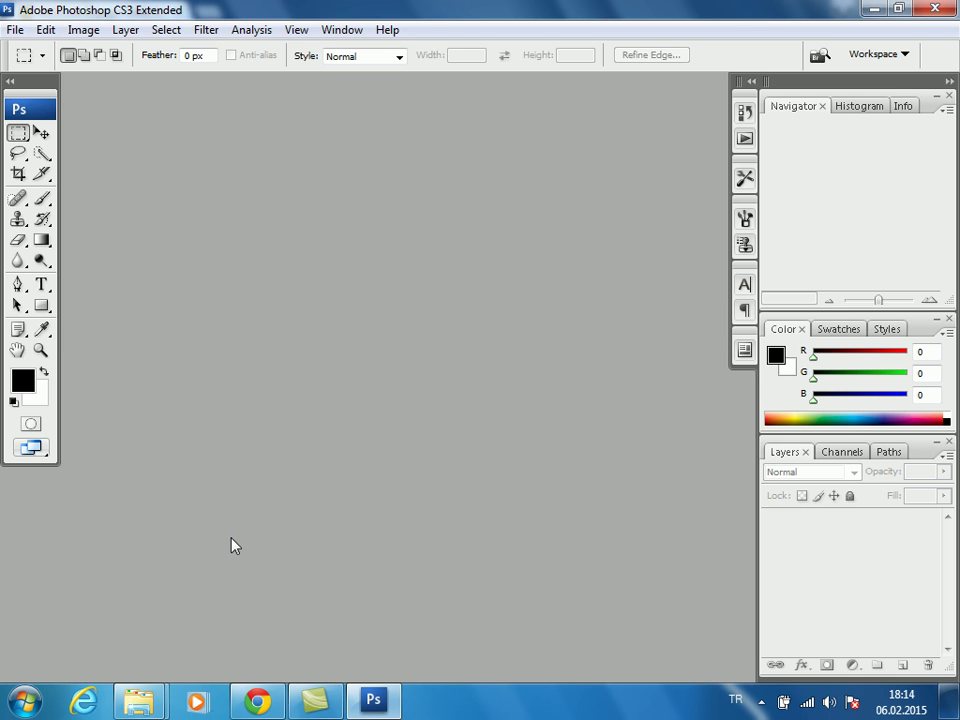
Bring up an open Explorer folder window and reposition it
{"action": "left_click", "coordinate": [139, 700]}
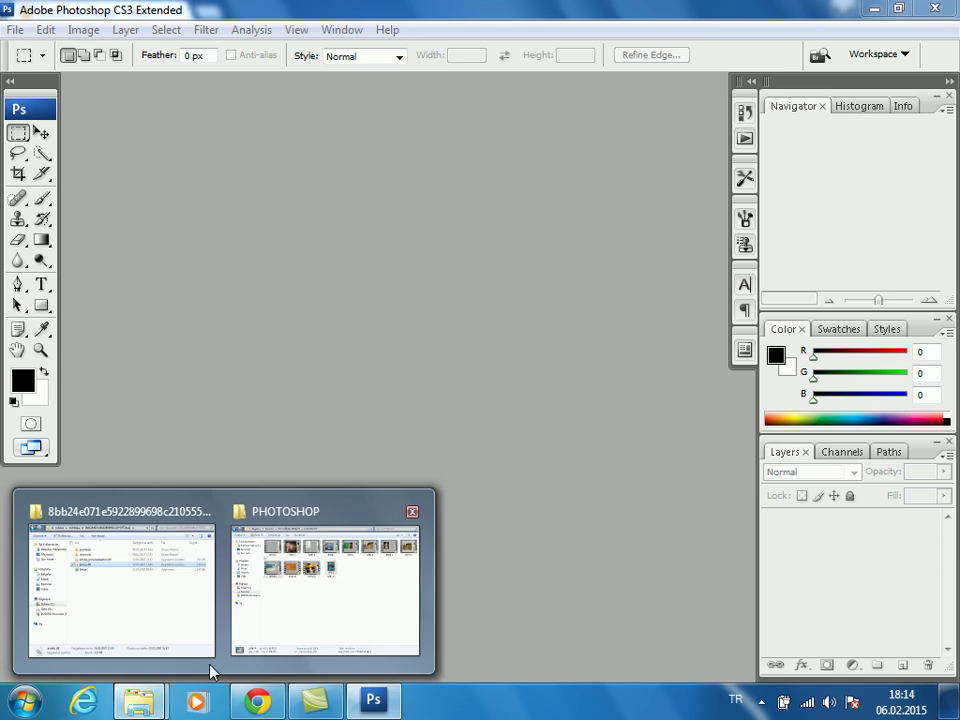
{"action": "left_click", "coordinate": [291, 630]}
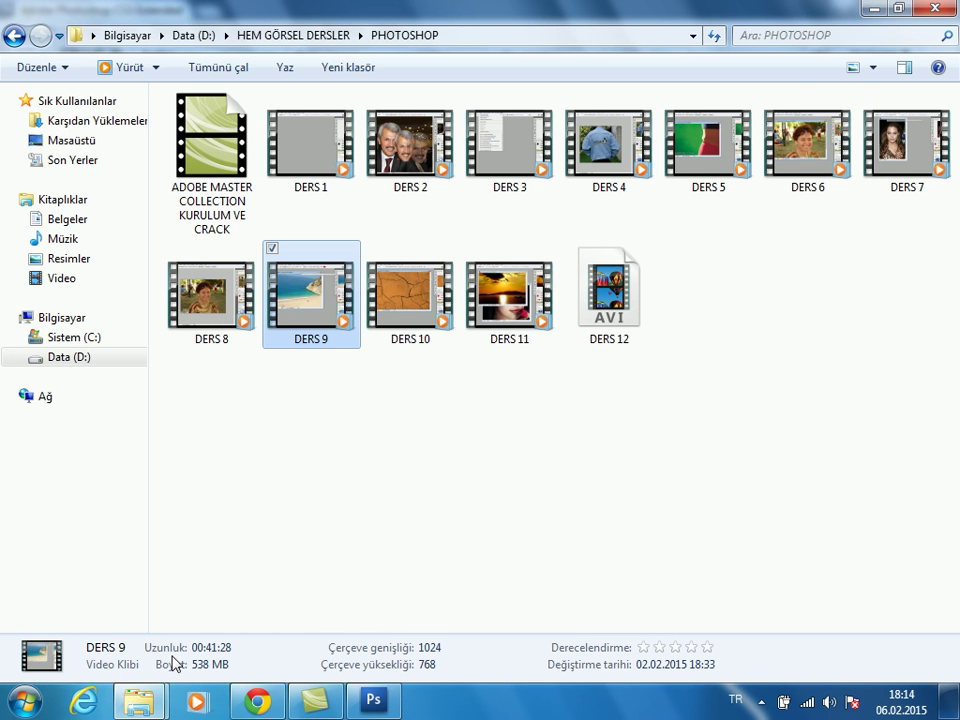
{"action": "left_click", "coordinate": [152, 575]}
{"action": "mouse_move", "coordinate": [165, 400]}
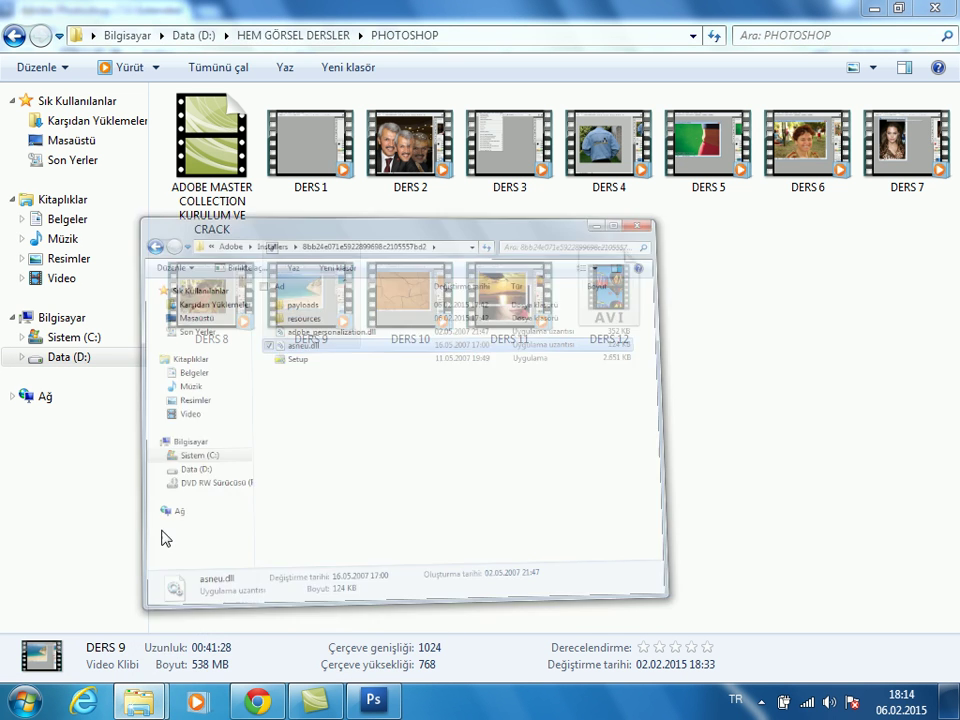
{"action": "mouse_move", "coordinate": [443, 34]}
{"action": "left_mouse_down"}
{"action": "mouse_move", "coordinate": [417, 40]}
{"action": "mouse_move", "coordinate": [389, 28]}
{"action": "left_mouse_up"}
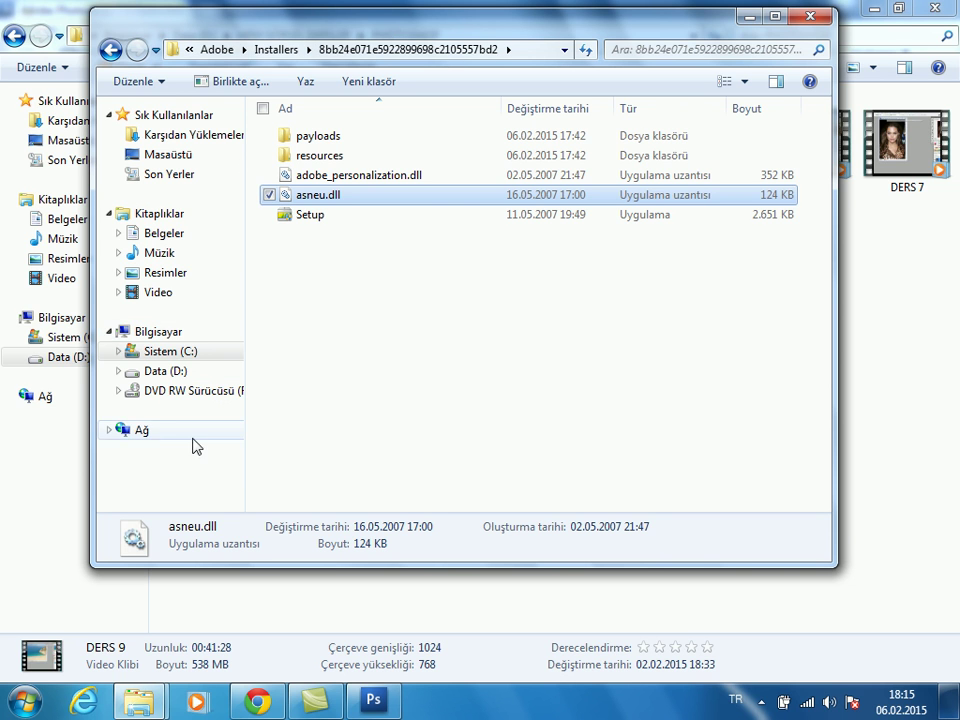
Navigate to D:\photoshop için resimler\Ders_gorsel in a maximized Explorer window
{"action": "left_click", "coordinate": [185, 372]}
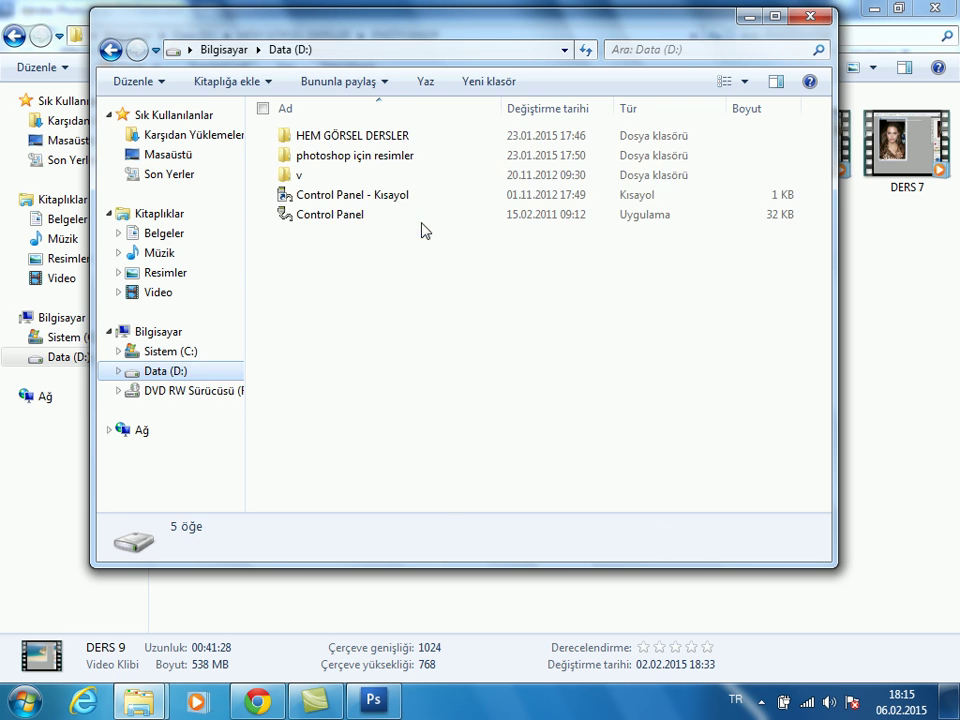
{"action": "double_click", "coordinate": [350, 155]}
{"action": "double_click", "coordinate": [410, 30]}
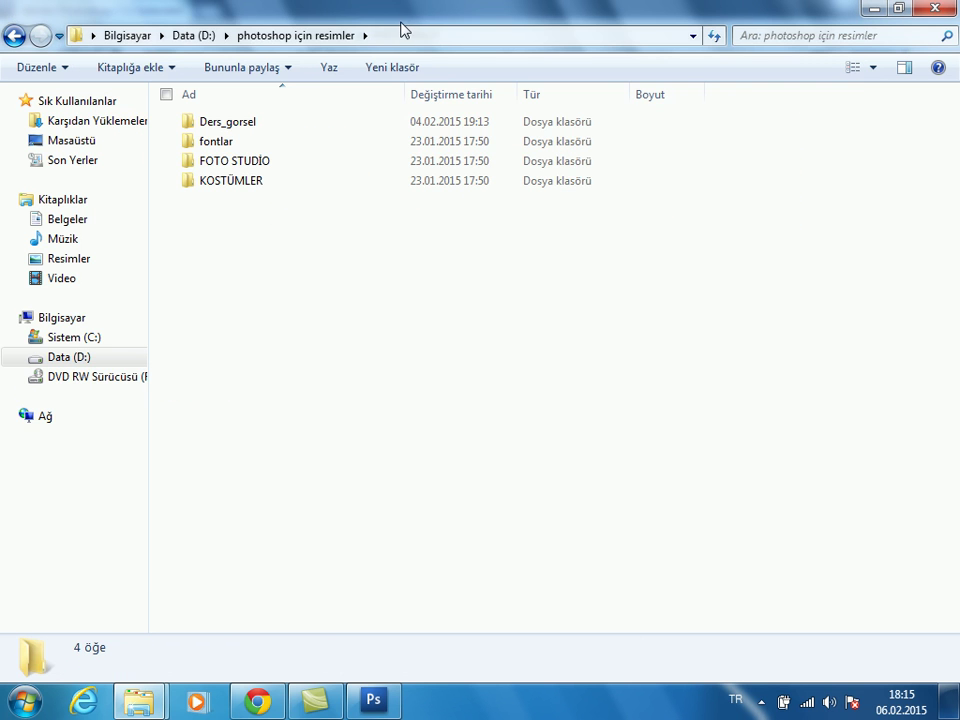
{"action": "left_click", "coordinate": [235, 125]}
{"action": "double_click", "coordinate": [236, 128]}
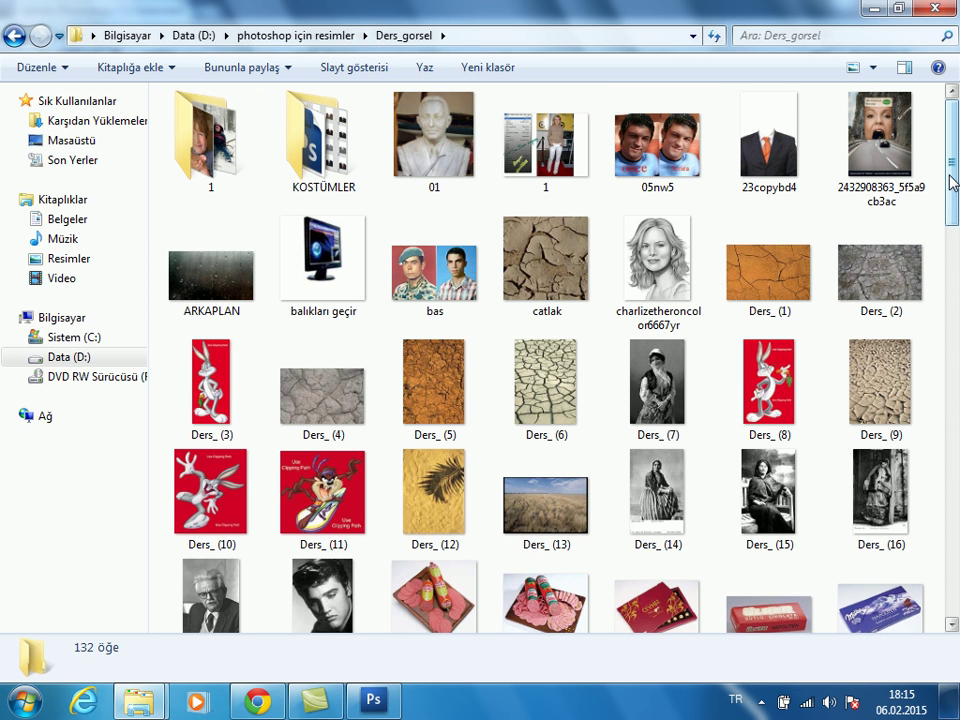
Drag the gelin-damat-sac-modelleri-1- wedding photo onto Photoshop to open it
{"action": "mouse_move", "coordinate": [950, 180]}
{"action": "left_mouse_down"}
{"action": "mouse_move", "coordinate": [941, 372]}
{"action": "mouse_move", "coordinate": [952, 453]}
{"action": "left_mouse_up"}
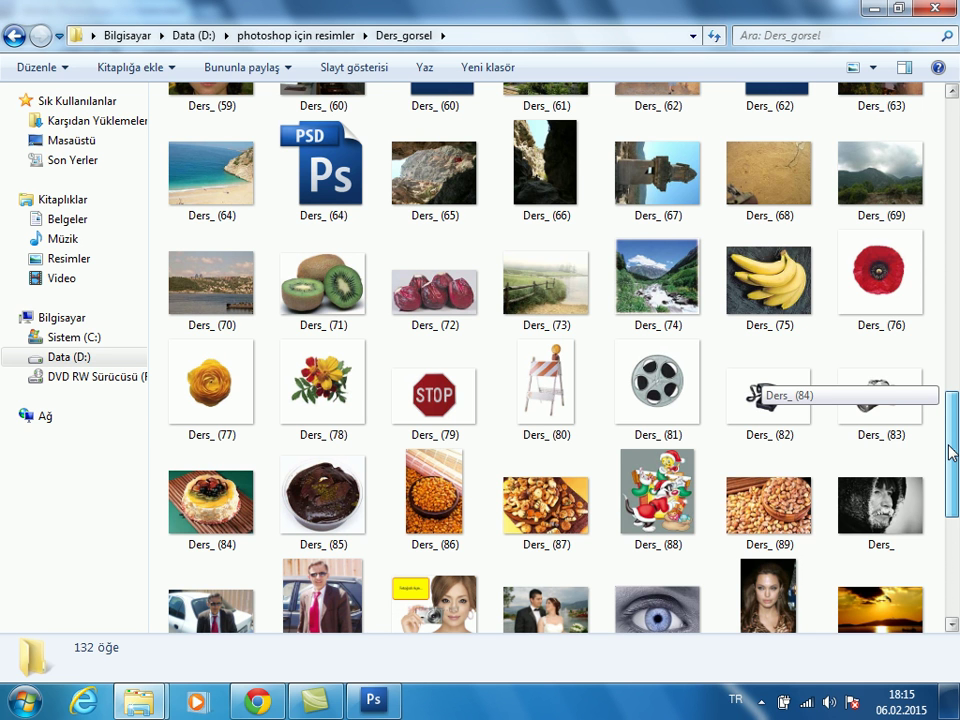
{"action": "mouse_move", "coordinate": [952, 453]}
{"action": "left_mouse_down"}
{"action": "mouse_move", "coordinate": [952, 541]}
{"action": "mouse_move", "coordinate": [950, 482]}
{"action": "mouse_move", "coordinate": [952, 497]}
{"action": "left_mouse_up"}
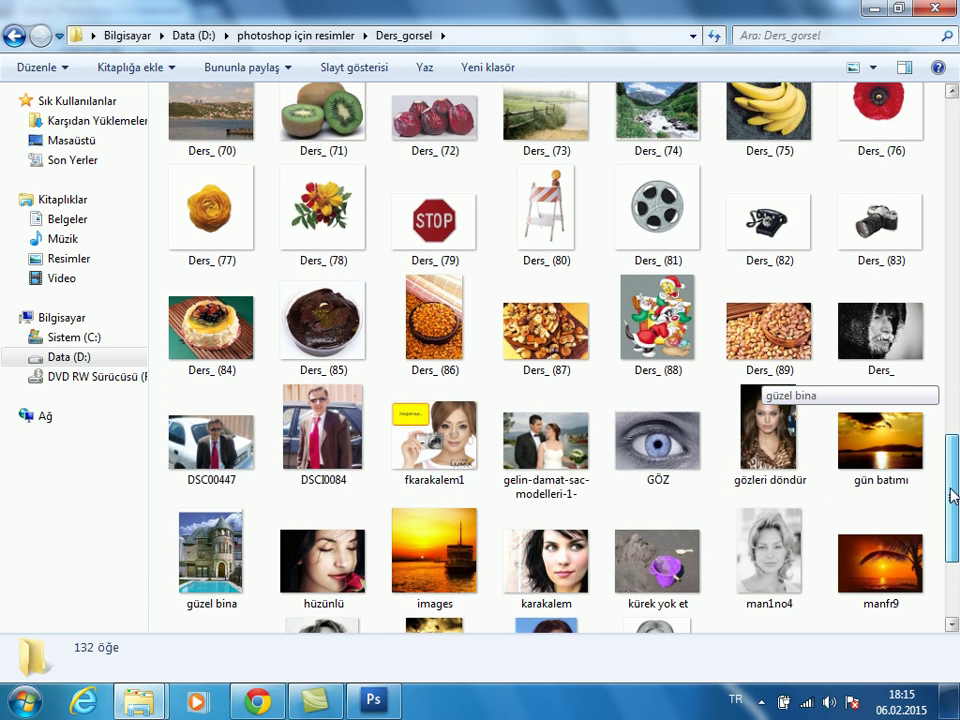
{"action": "left_click", "coordinate": [577, 441]}
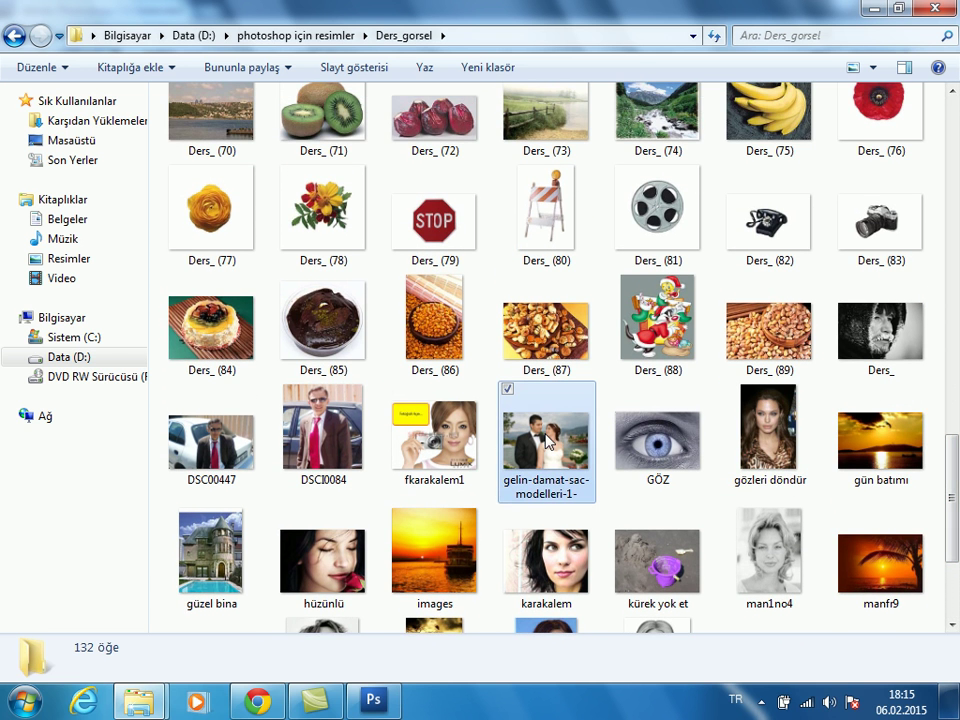
{"action": "mouse_move", "coordinate": [577, 441]}
{"action": "left_mouse_down"}
{"action": "mouse_move", "coordinate": [370, 705]}
{"action": "mouse_move", "coordinate": [371, 428]}
{"action": "left_mouse_up"}
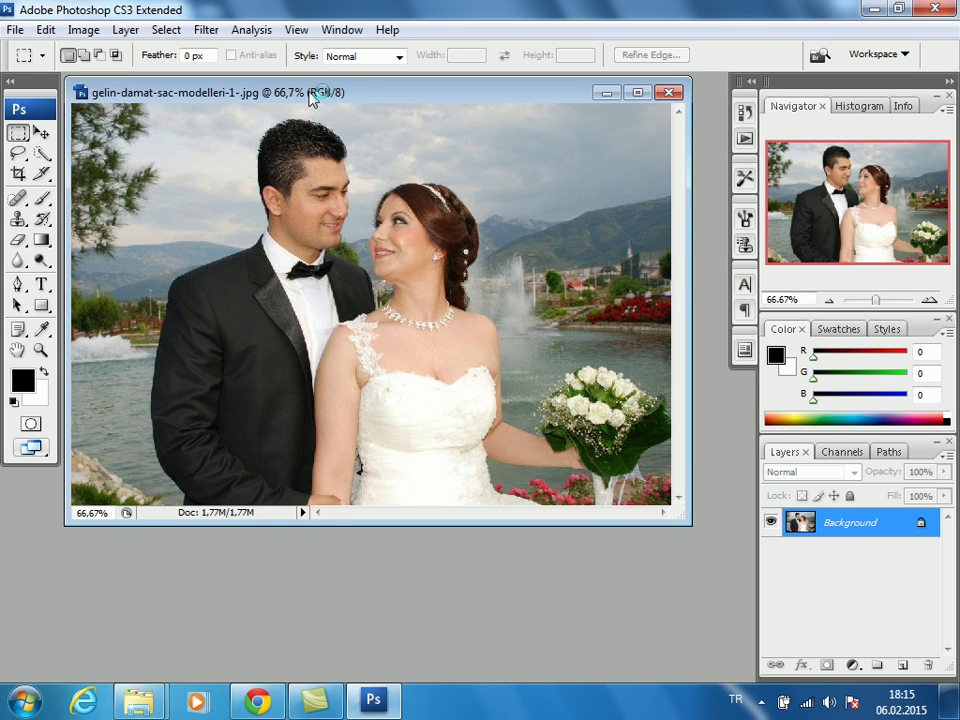
Reposition the newly opened gelin-damat-sac-modelleri-1-.jpg document window in the workspace
{"action": "mouse_move", "coordinate": [322, 97]}
{"action": "left_mouse_down"}
{"action": "mouse_move", "coordinate": [360, 117]}
{"action": "mouse_move", "coordinate": [340, 116]}
{"action": "left_mouse_up"}
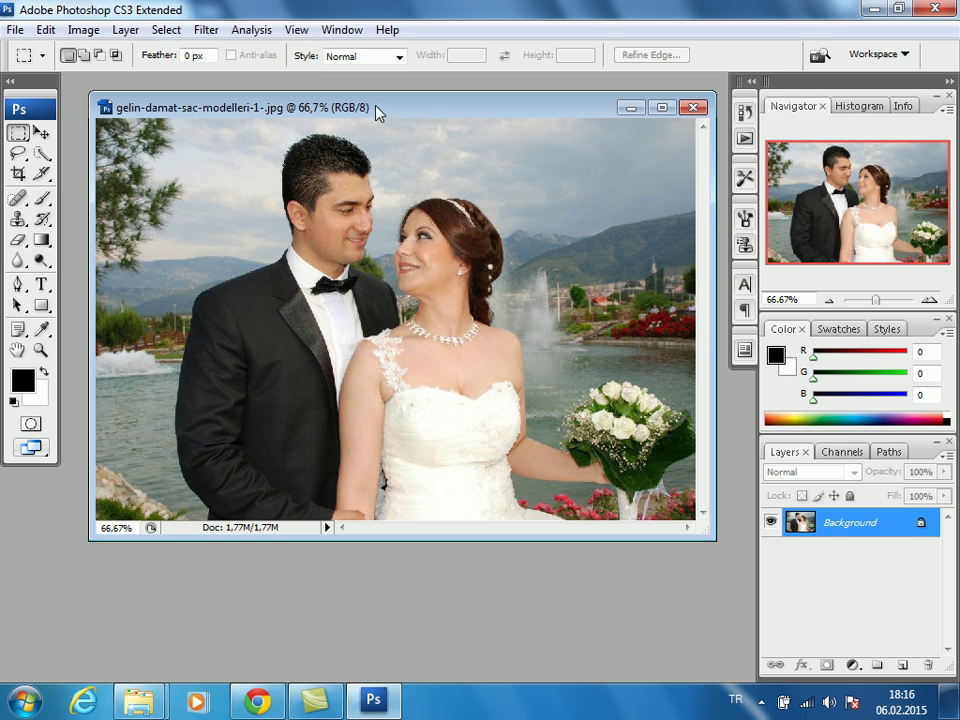
{"action": "left_click_drag", "start_coordinate": [375, 107], "coordinate": [387, 122]}
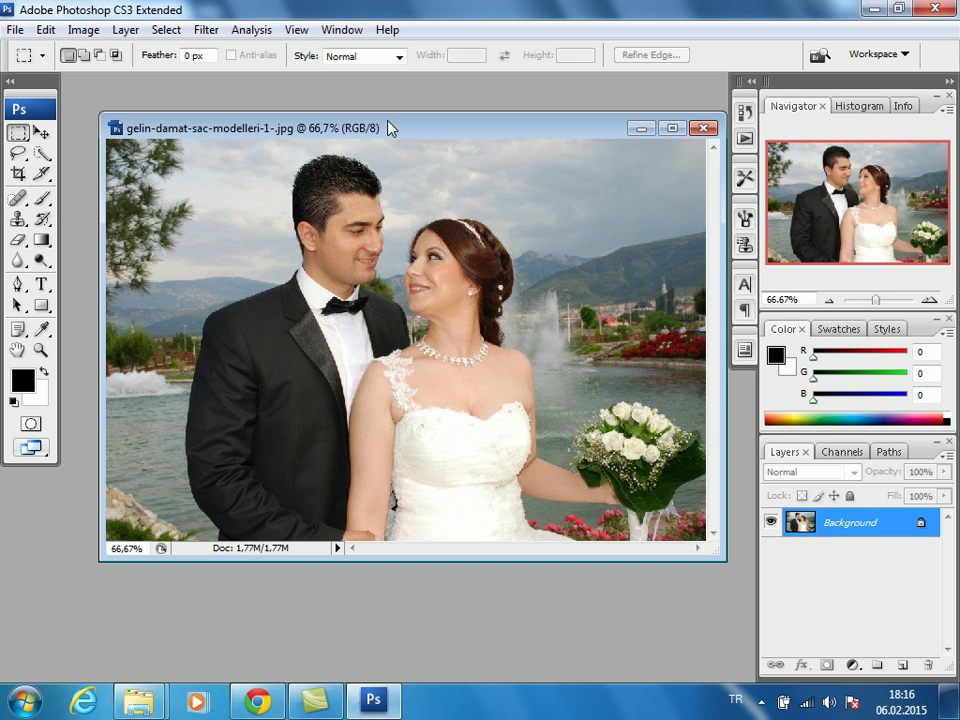
{"action": "left_click_drag", "start_coordinate": [366, 130], "coordinate": [346, 117]}
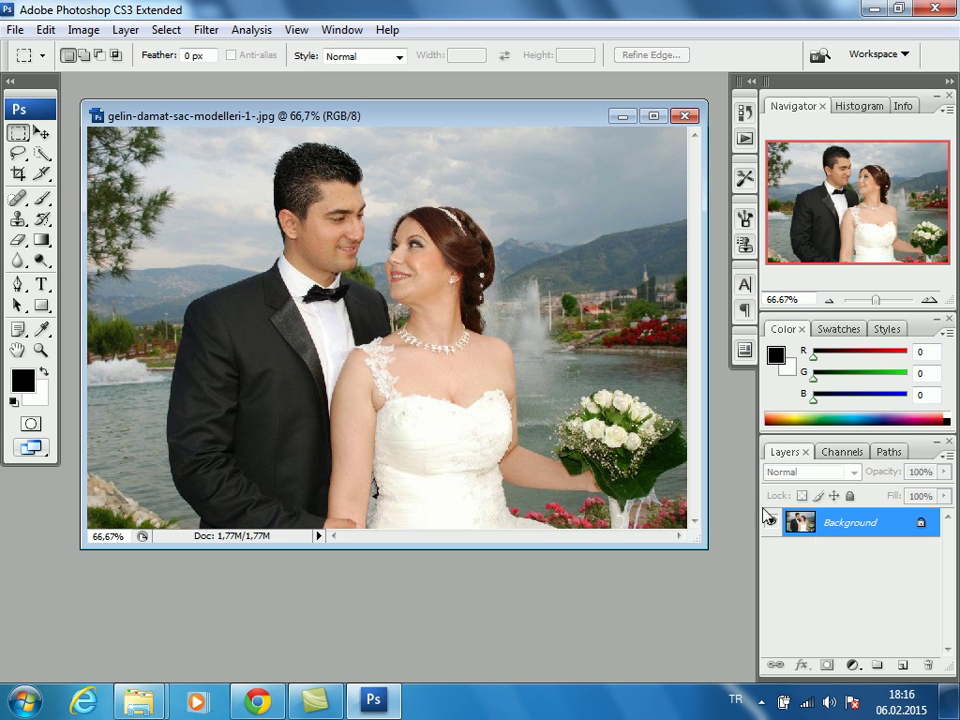
Duplicate the Background layer once, deleting the extra Background copy 2 layer
{"action": "right_click", "coordinate": [822, 528]}
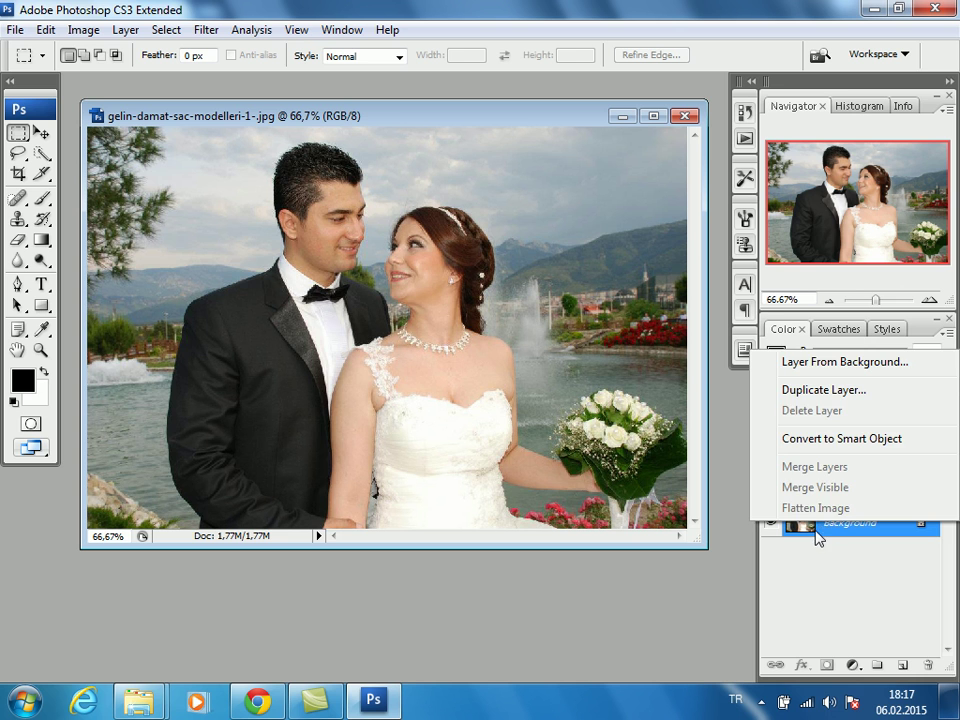
{"action": "left_click", "coordinate": [822, 542]}
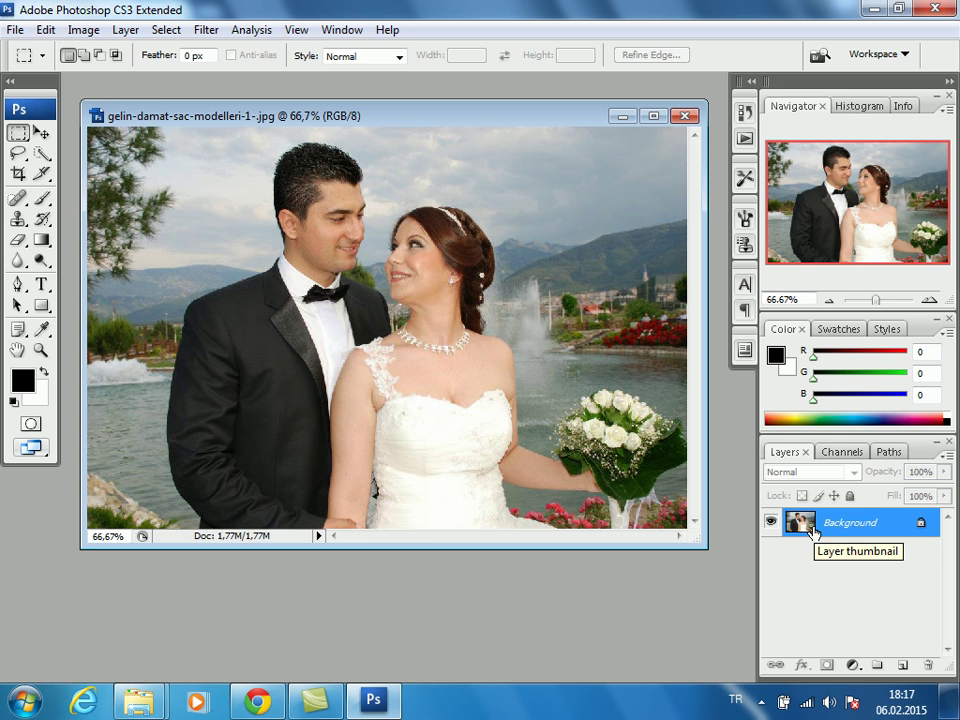
{"action": "right_click", "coordinate": [812, 532]}
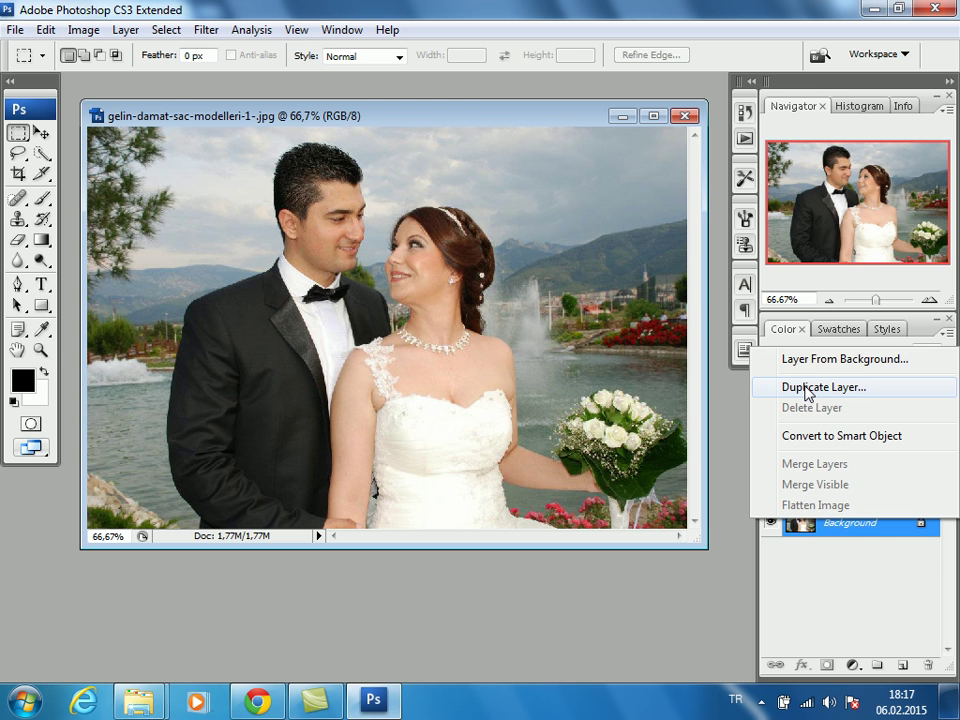
{"action": "left_click", "coordinate": [845, 537]}
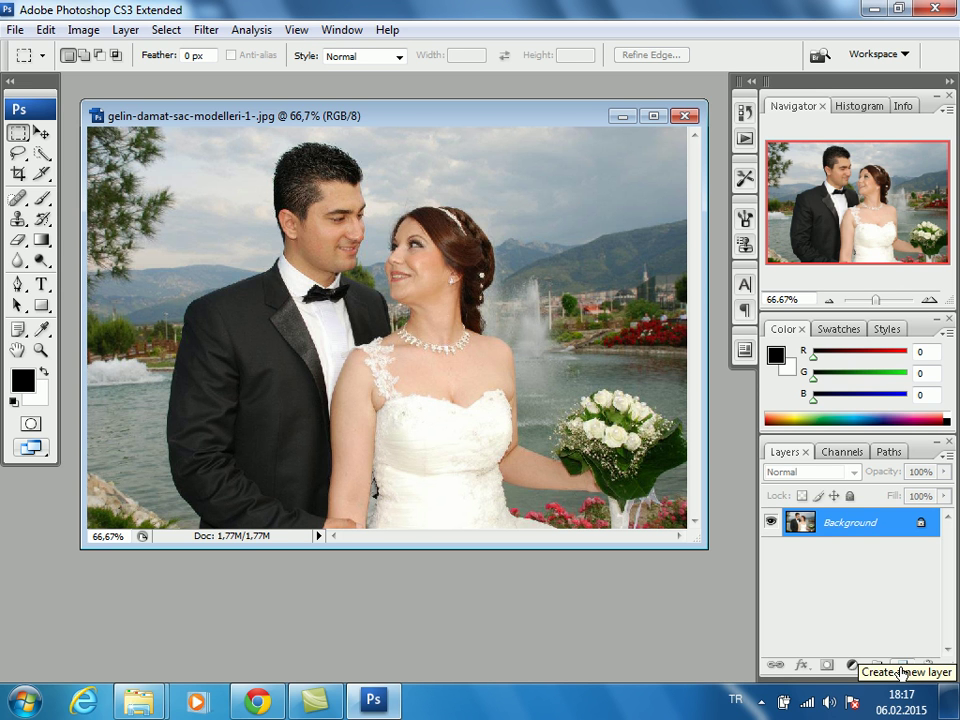
{"action": "left_click_drag", "start_coordinate": [829, 523], "coordinate": [903, 665]}
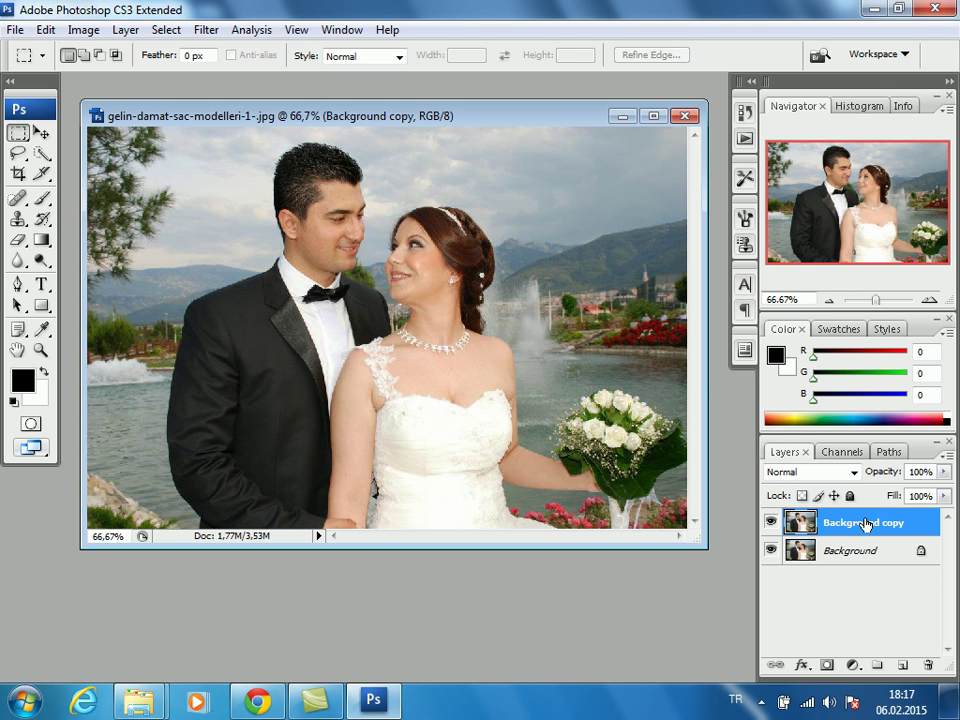
{"action": "key", "text": "alt"}
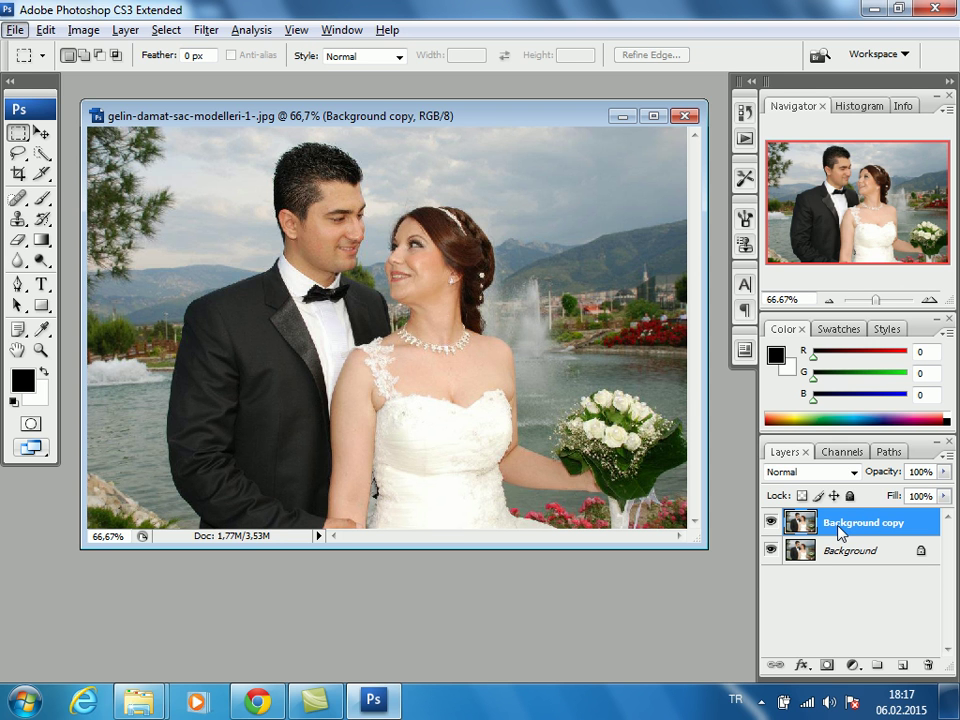
{"action": "key", "text": "alt"}
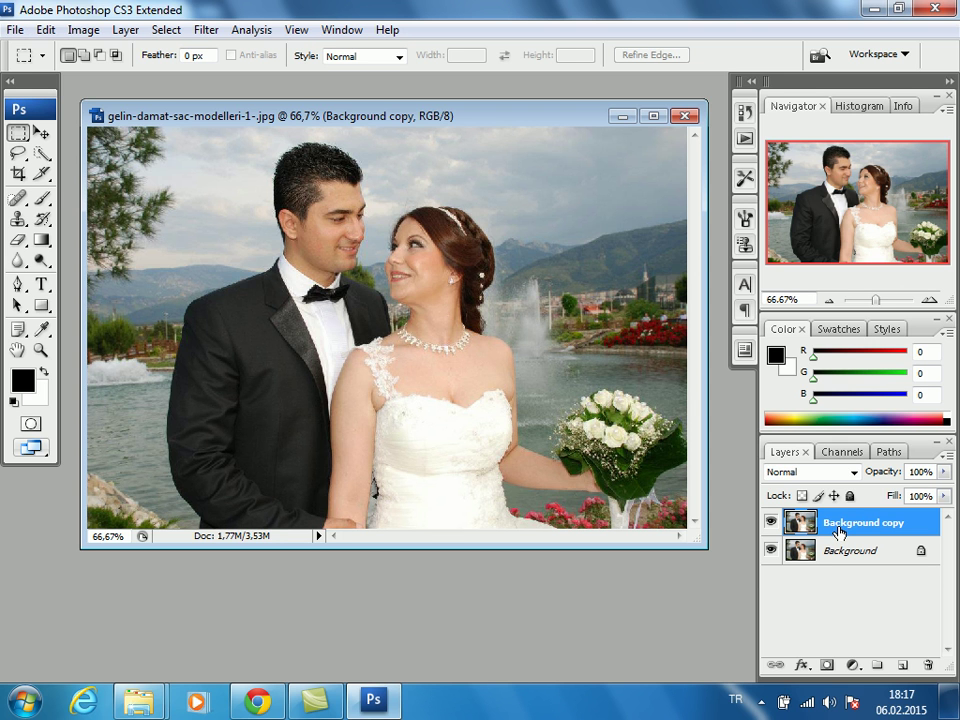
{"action": "key", "text": "ctrl+j"}
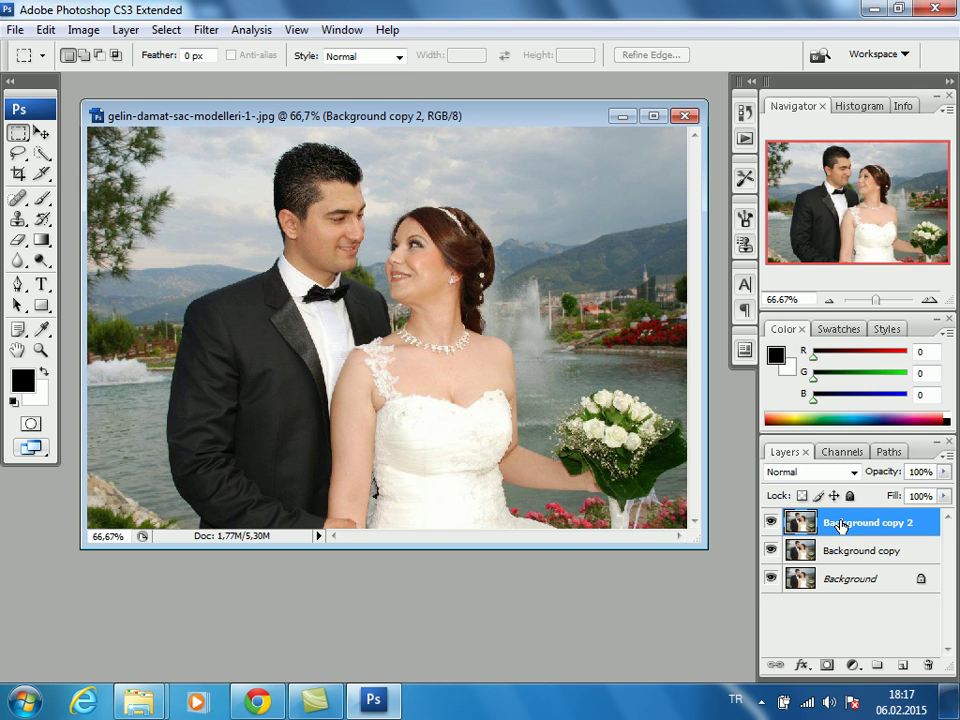
{"action": "left_click_drag", "start_coordinate": [840, 524], "coordinate": [928, 668]}
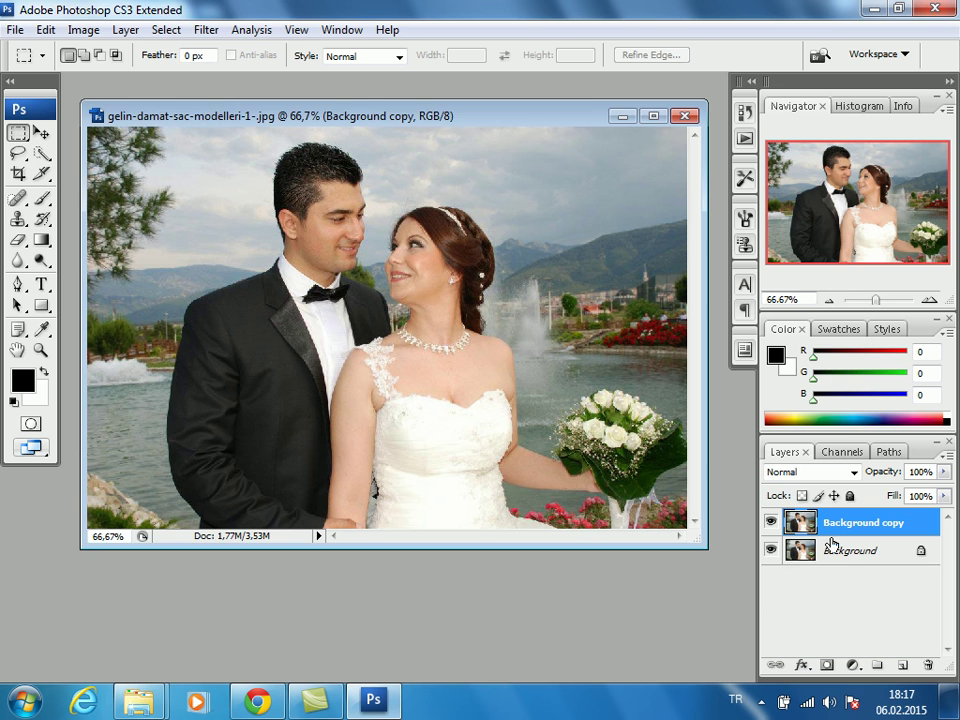
Switch between layers, leaving Background copy as the active layer
{"action": "left_click", "coordinate": [840, 554]}
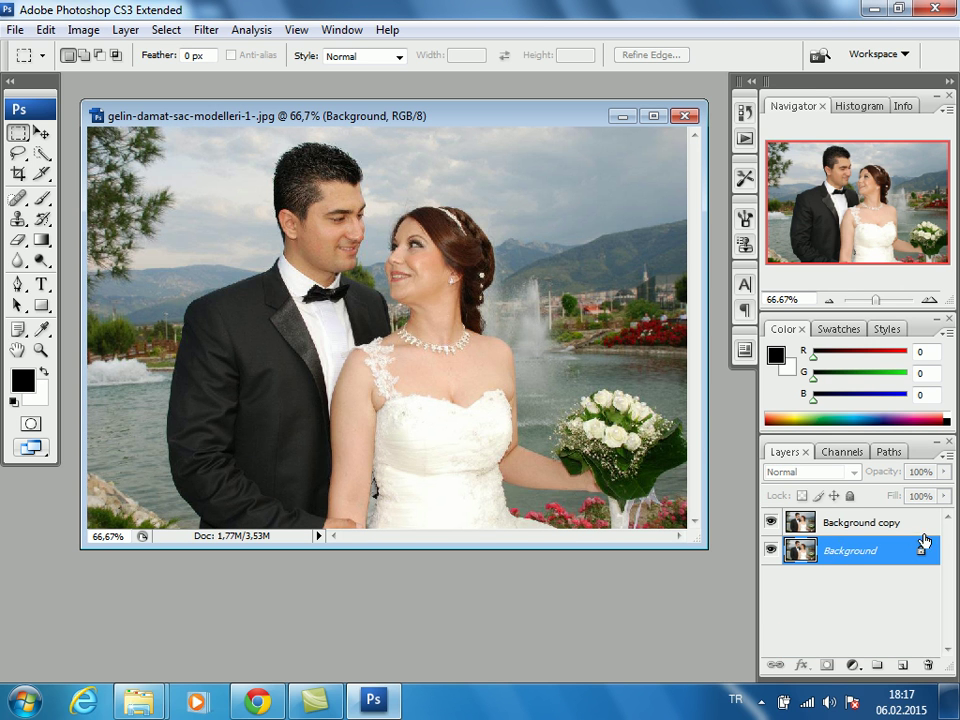
{"action": "left_click", "coordinate": [853, 522]}
{"action": "left_click", "coordinate": [845, 549]}
{"action": "left_click", "coordinate": [850, 522]}
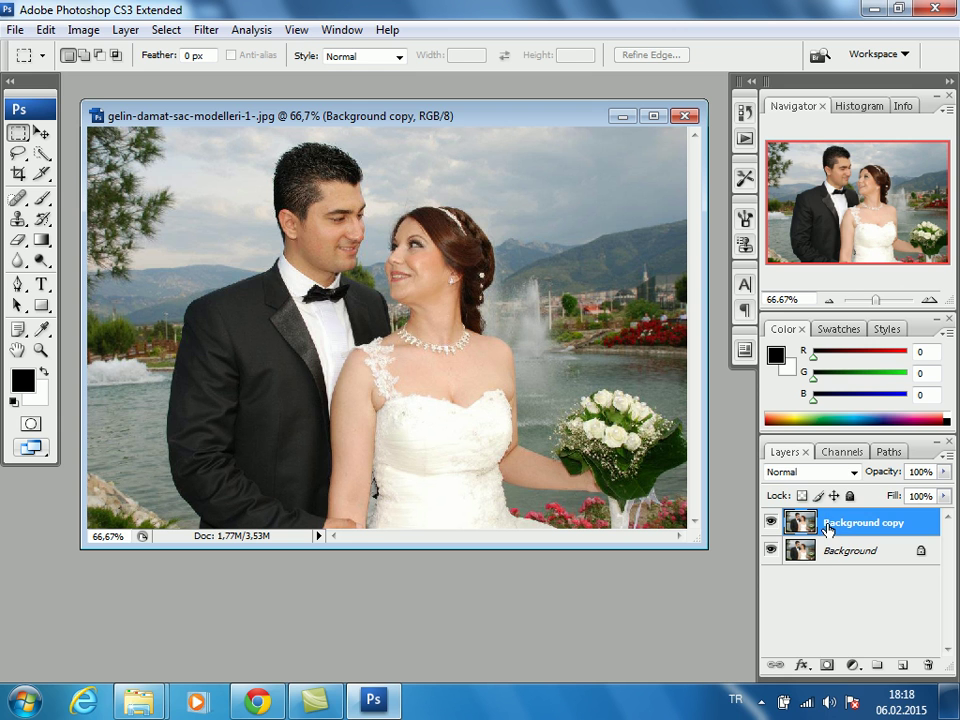
{"action": "left_click", "coordinate": [829, 555]}
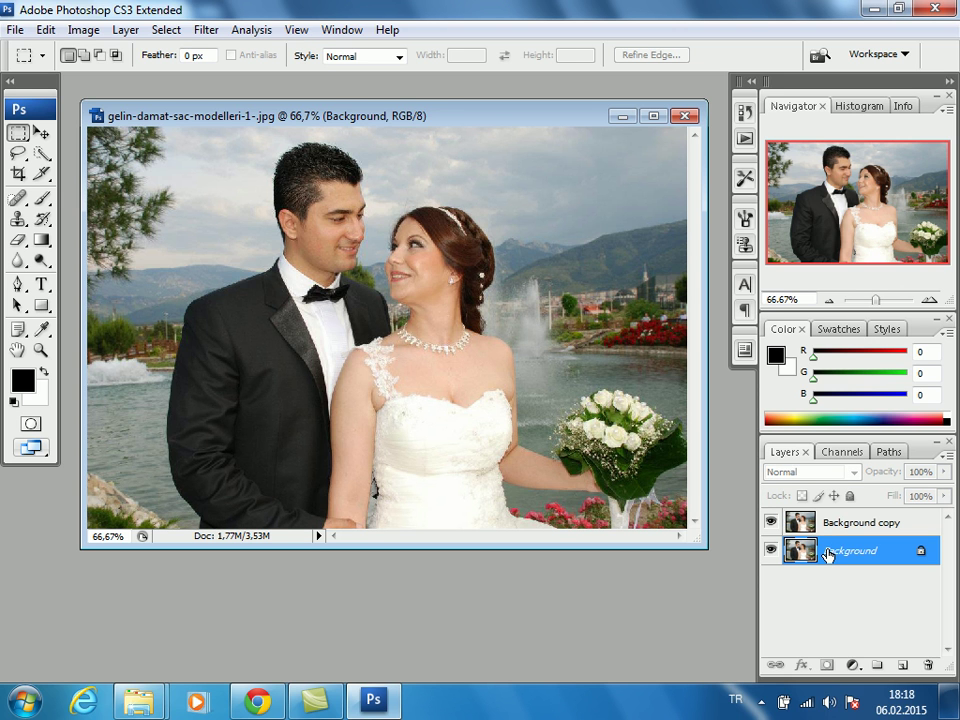
{"action": "left_click", "coordinate": [824, 531]}
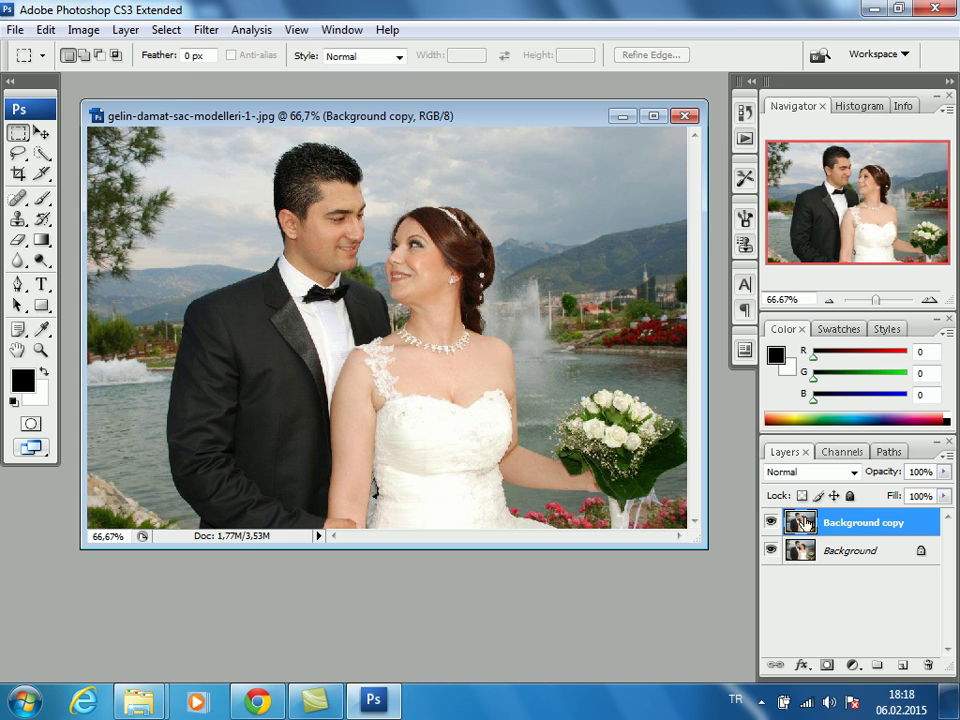
{"action": "left_click", "coordinate": [84, 32]}
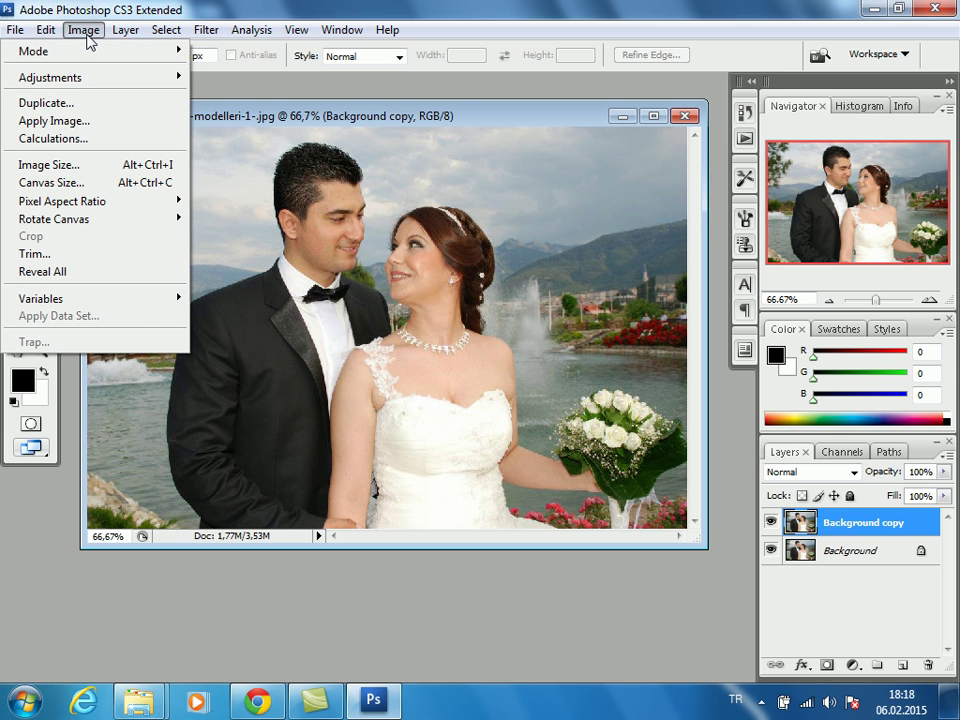
{"action": "mouse_move", "coordinate": [60, 77]}
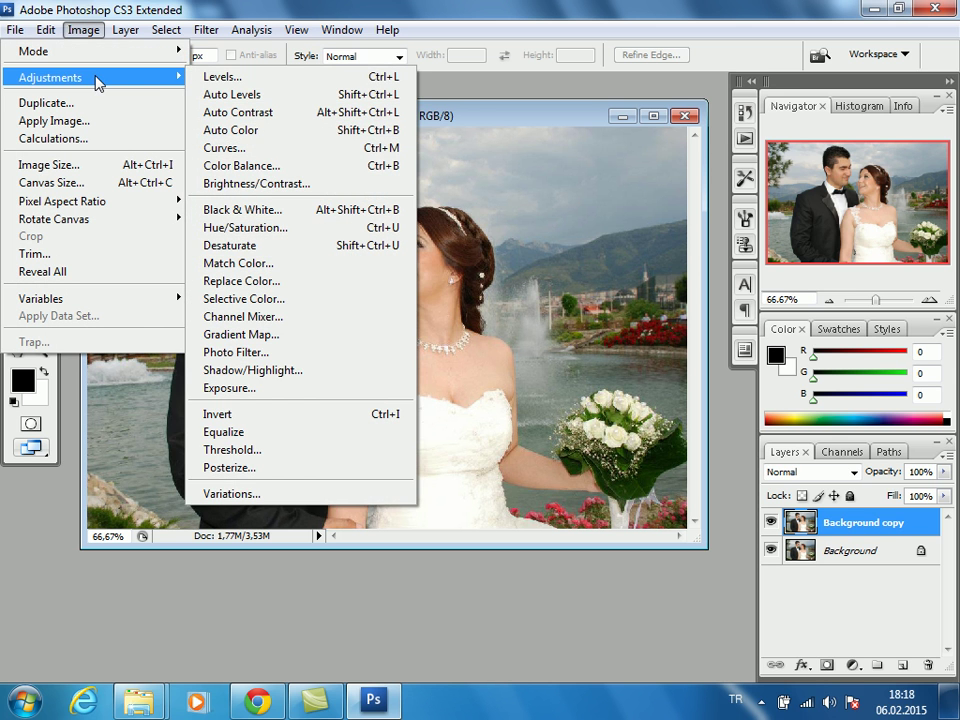
Start a Black & White adjustment on the copy and move its dialog off the photo
{"action": "left_click", "coordinate": [236, 210]}
{"action": "mouse_move", "coordinate": [360, 90]}
{"action": "left_mouse_down"}
{"action": "mouse_move", "coordinate": [409, 84]}
{"action": "mouse_move", "coordinate": [411, 94]}
{"action": "left_mouse_up"}
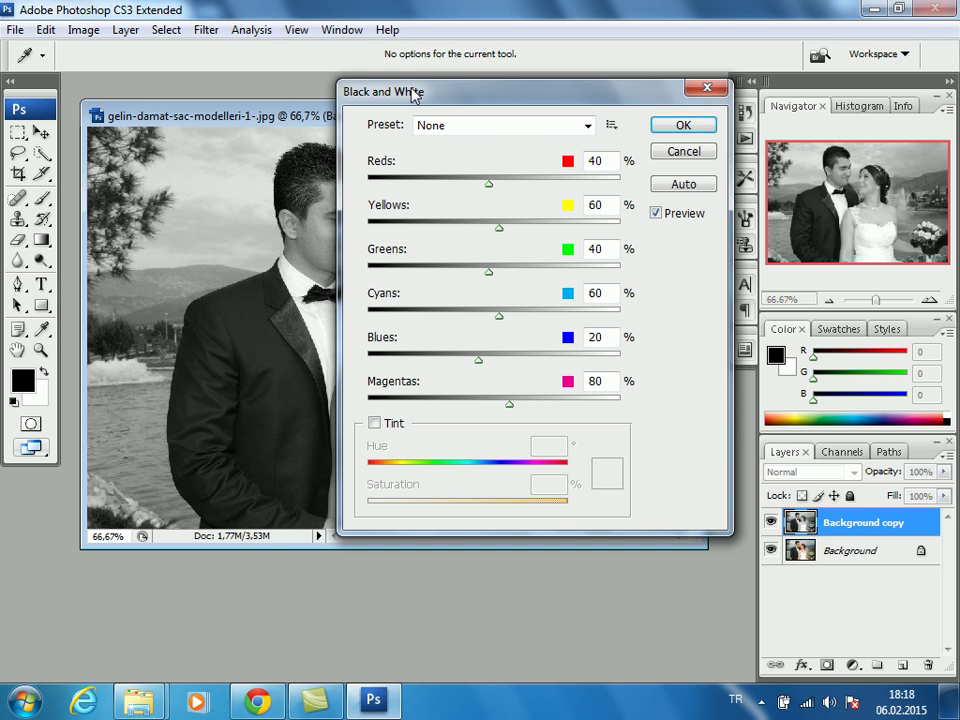
{"action": "left_click_drag", "start_coordinate": [411, 94], "coordinate": [341, 104]}
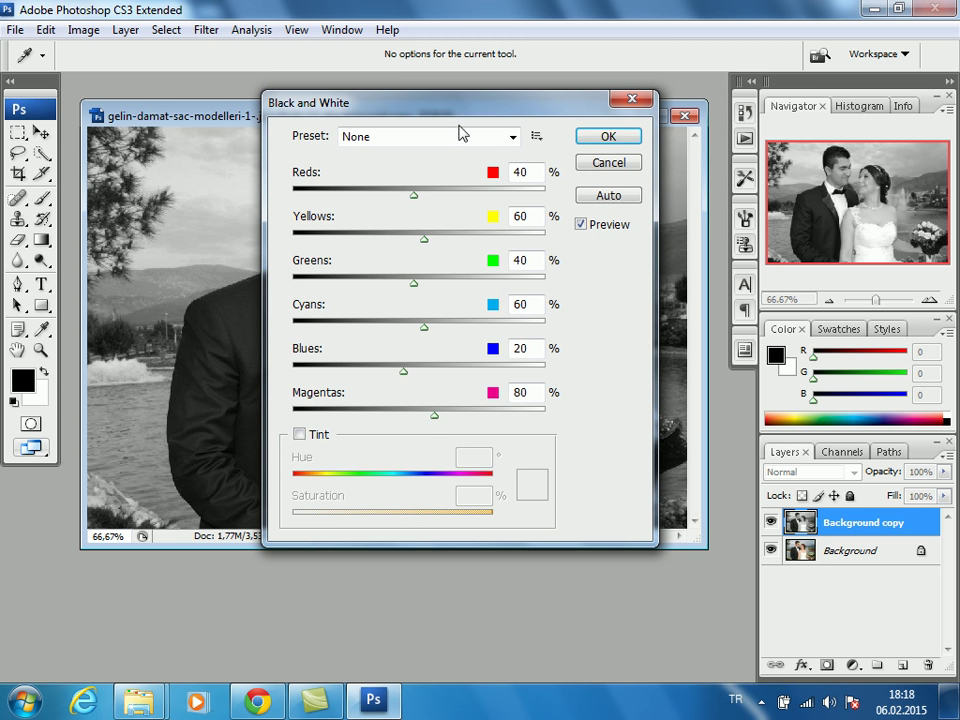
{"action": "left_click_drag", "start_coordinate": [383, 108], "coordinate": [647, 124]}
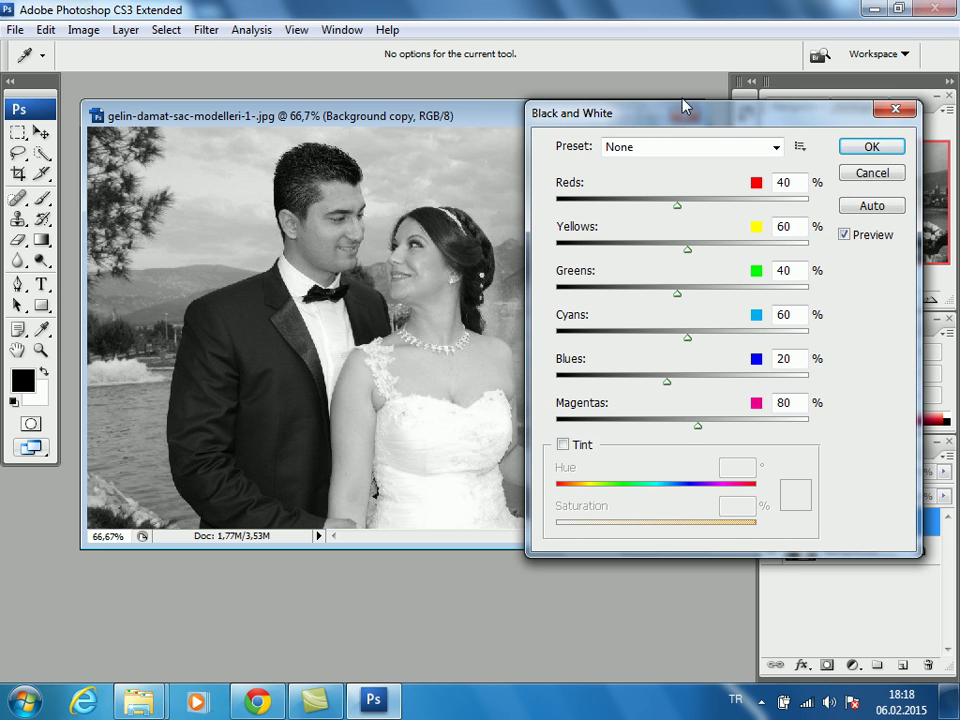
{"action": "left_click_drag", "start_coordinate": [672, 117], "coordinate": [691, 112]}
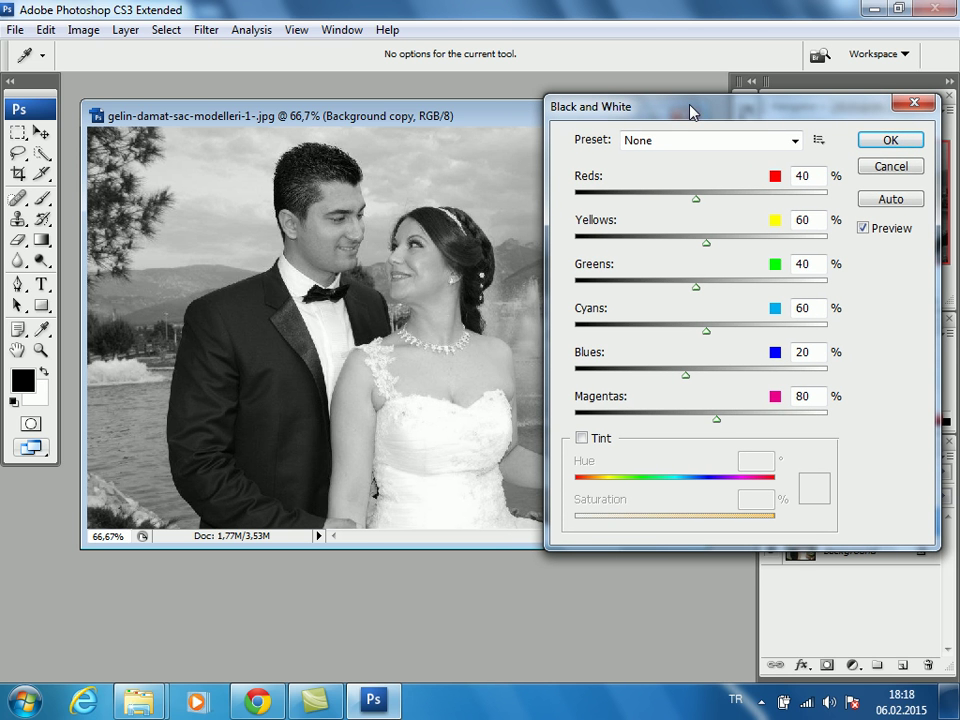
Turn on the sepia Tint with Hue 42 and Saturation 20
{"action": "left_click", "coordinate": [581, 438]}
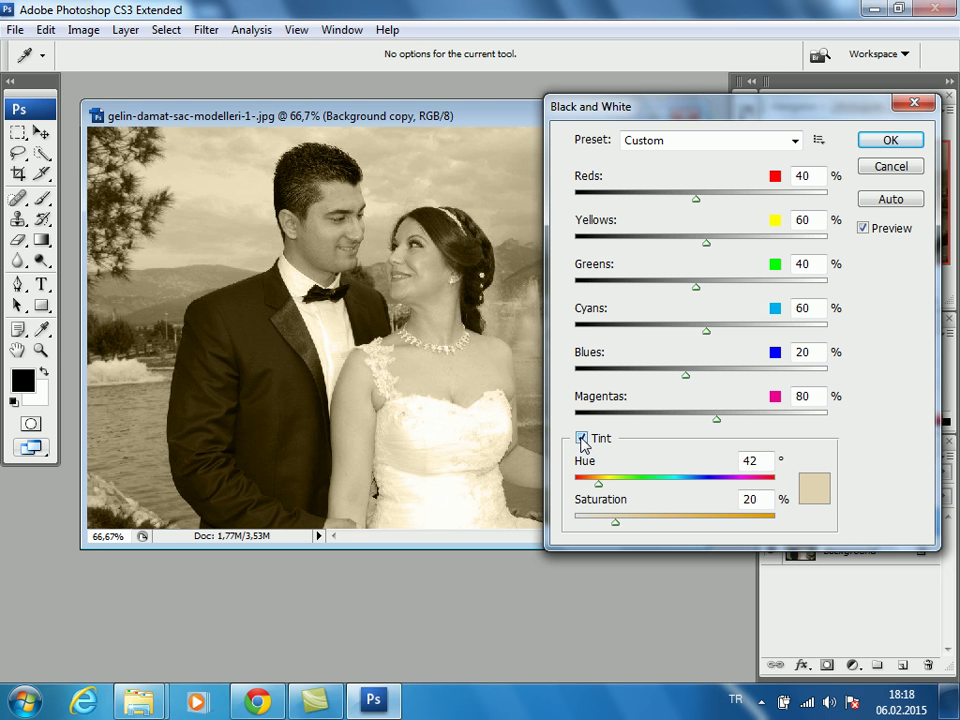
{"action": "left_click", "coordinate": [581, 438]}
{"action": "mouse_move", "coordinate": [665, 103]}
{"action": "left_mouse_down"}
{"action": "mouse_move", "coordinate": [647, 433]}
{"action": "mouse_move", "coordinate": [653, 540]}
{"action": "mouse_move", "coordinate": [708, 108]}
{"action": "left_mouse_up"}
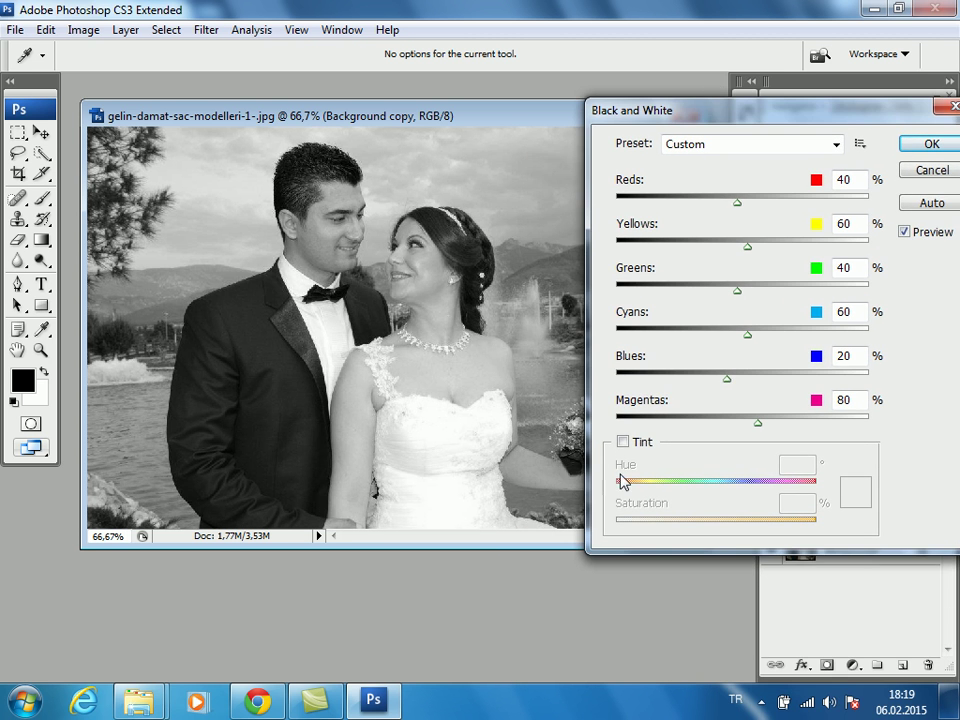
{"action": "left_click", "coordinate": [623, 441]}
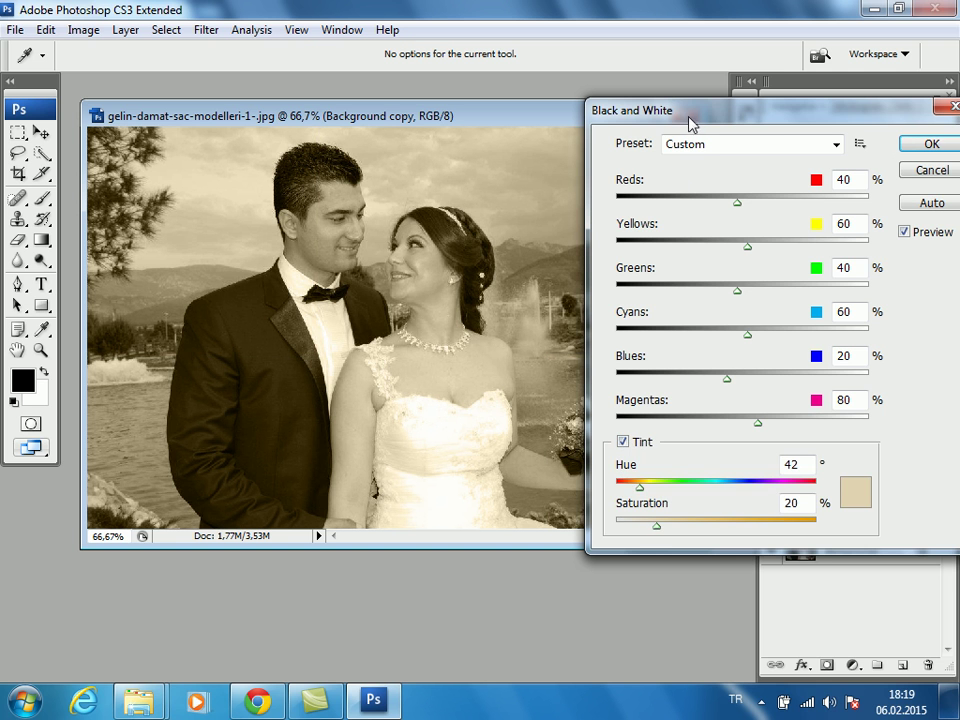
{"action": "left_click_drag", "start_coordinate": [690, 124], "coordinate": [715, 367]}
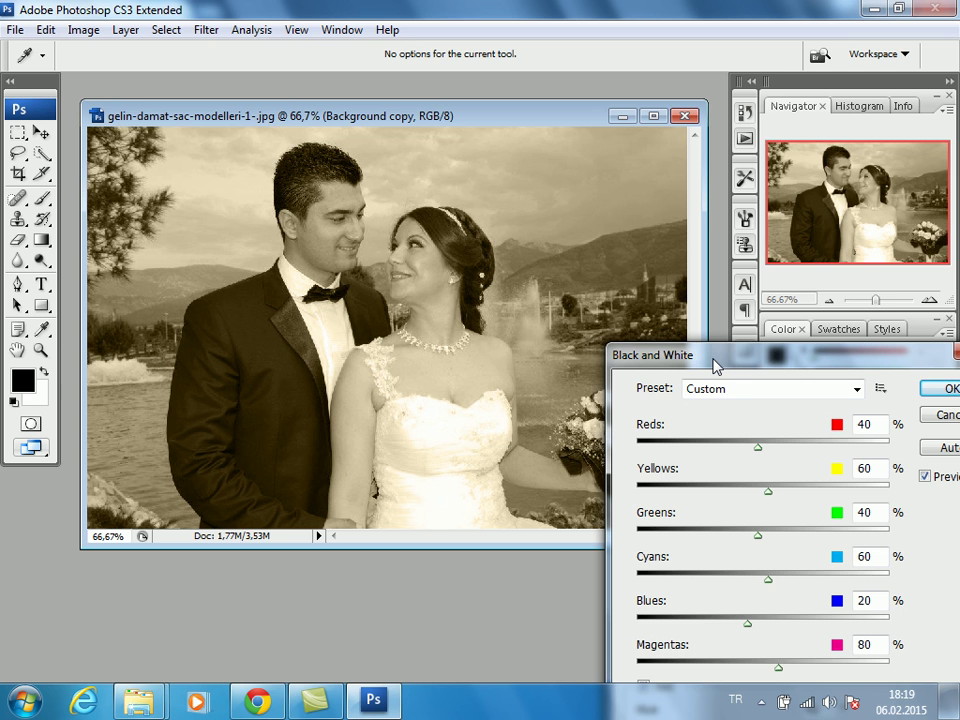
{"action": "left_click_drag", "start_coordinate": [715, 367], "coordinate": [628, 148]}
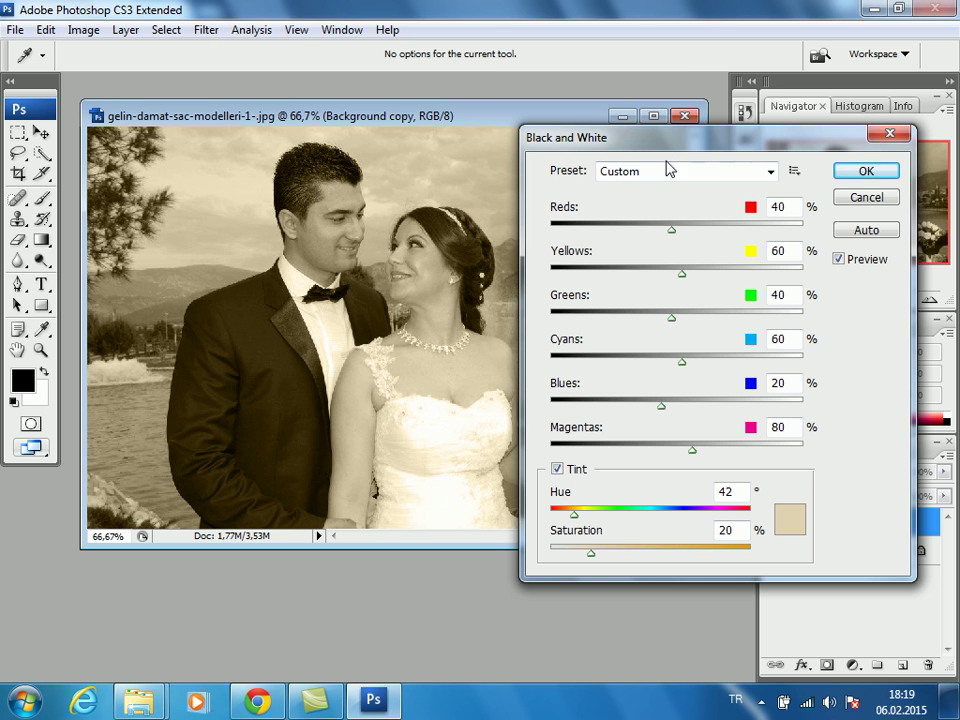
{"action": "left_click_drag", "start_coordinate": [666, 143], "coordinate": [692, 124]}
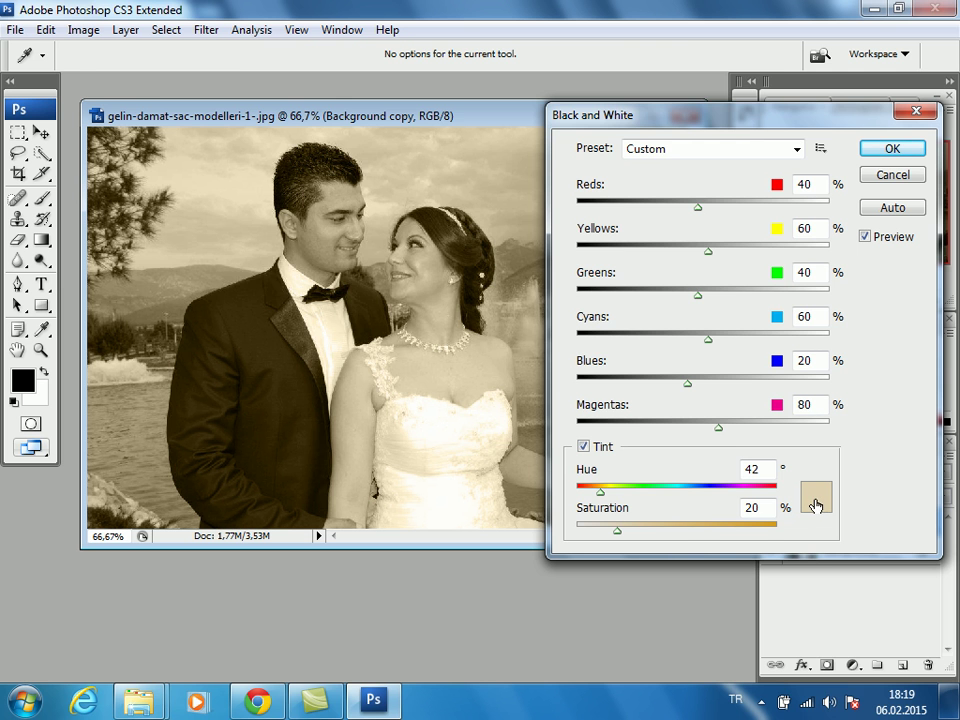
{"action": "left_click", "coordinate": [815, 506]}
Raise the tint colour's saturation to 38% in the Select target color picker
{"action": "left_click_drag", "start_coordinate": [376, 127], "coordinate": [632, 127]}
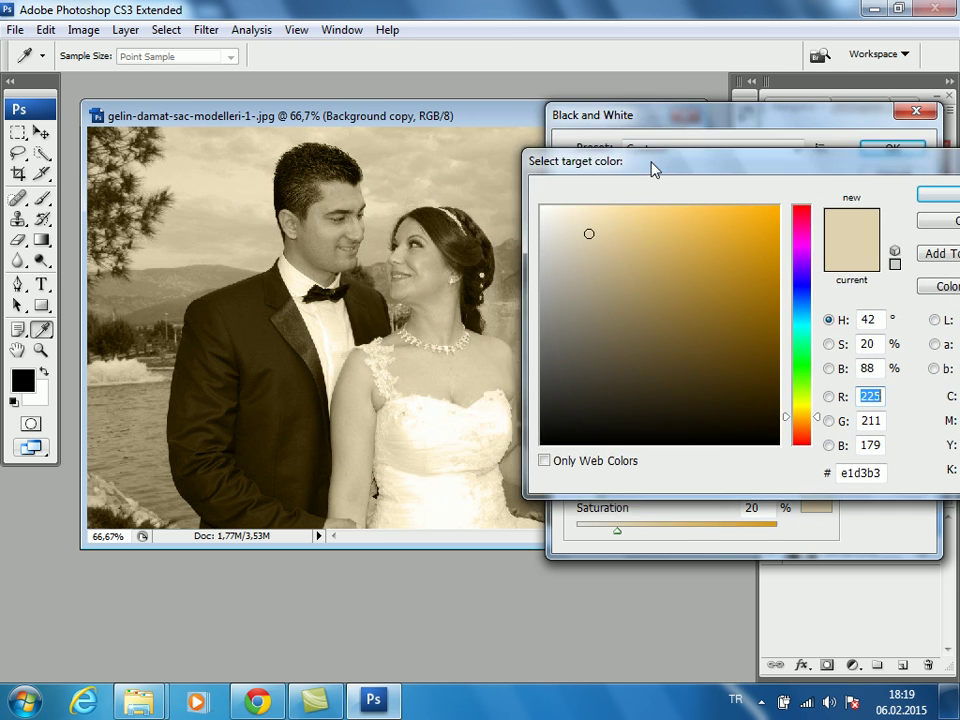
{"action": "left_click_drag", "start_coordinate": [543, 192], "coordinate": [587, 204]}
{"action": "mouse_move", "coordinate": [617, 114]}
{"action": "left_mouse_down"}
{"action": "mouse_move", "coordinate": [737, 510]}
{"action": "mouse_move", "coordinate": [544, 238]}
{"action": "left_mouse_up"}
{"action": "left_click", "coordinate": [855, 280]}
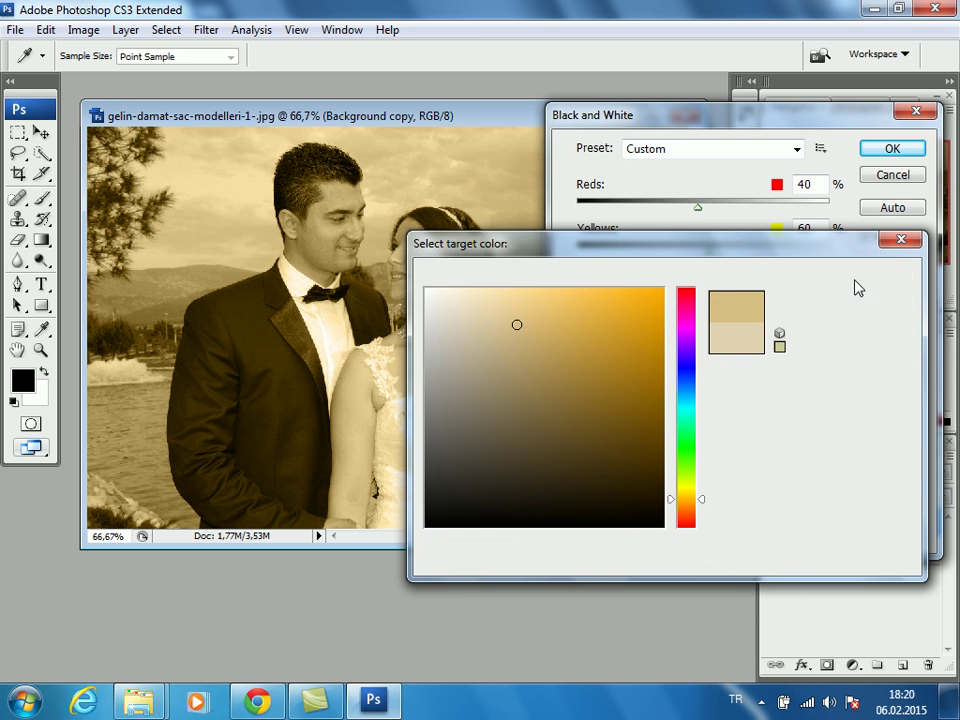
Apply the sepia Black & White adjustment to the Background copy layer
{"action": "left_click_drag", "start_coordinate": [750, 122], "coordinate": [698, 136]}
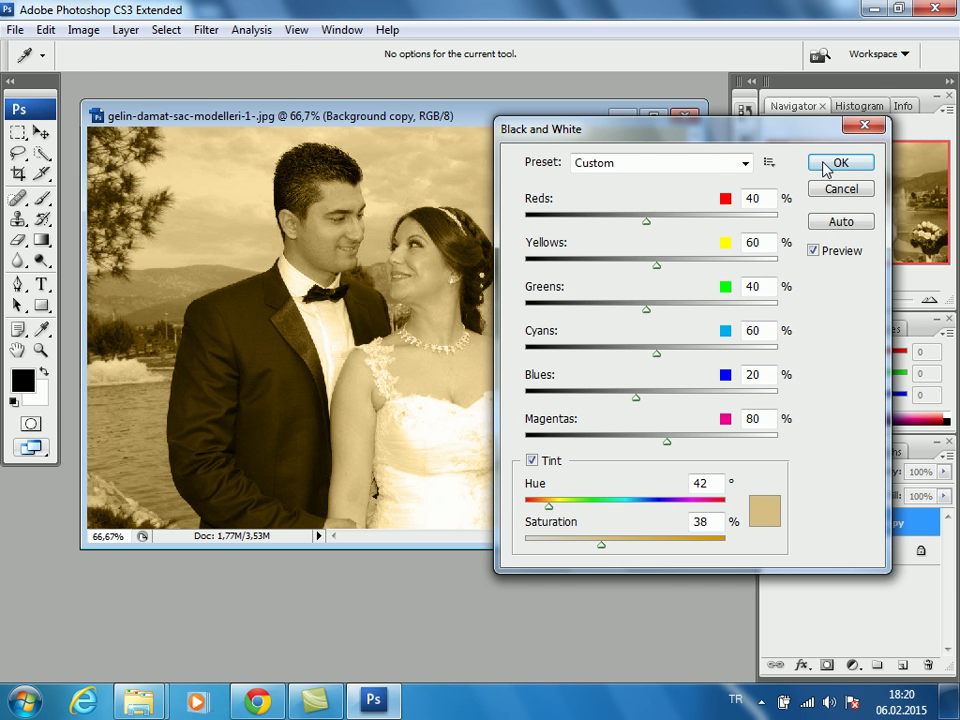
{"action": "left_click", "coordinate": [838, 163]}
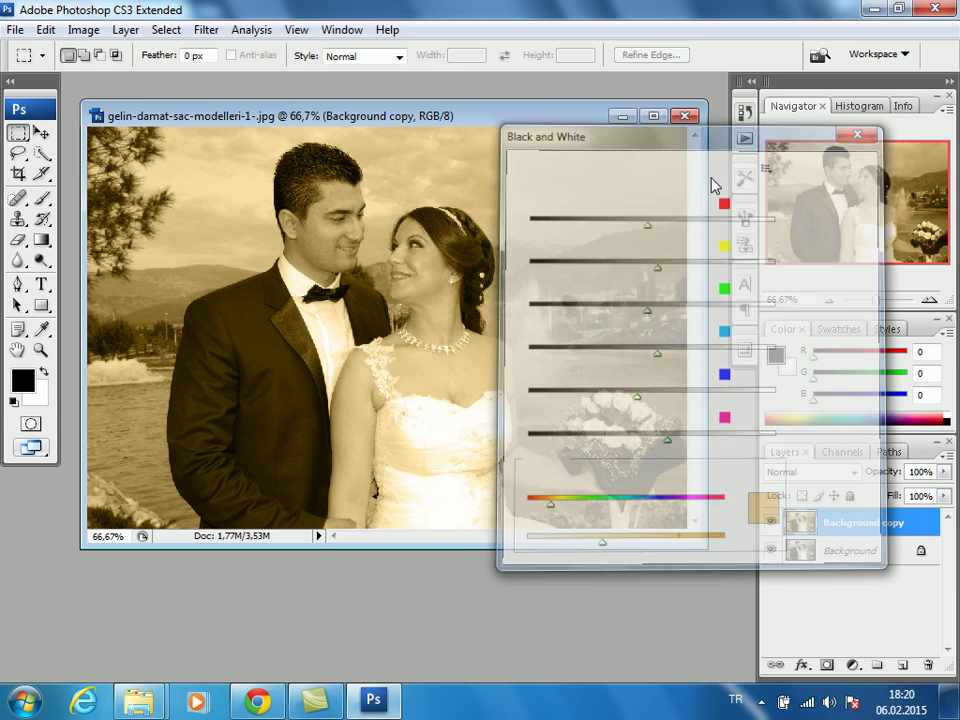
{"action": "left_click_drag", "start_coordinate": [416, 125], "coordinate": [430, 120]}
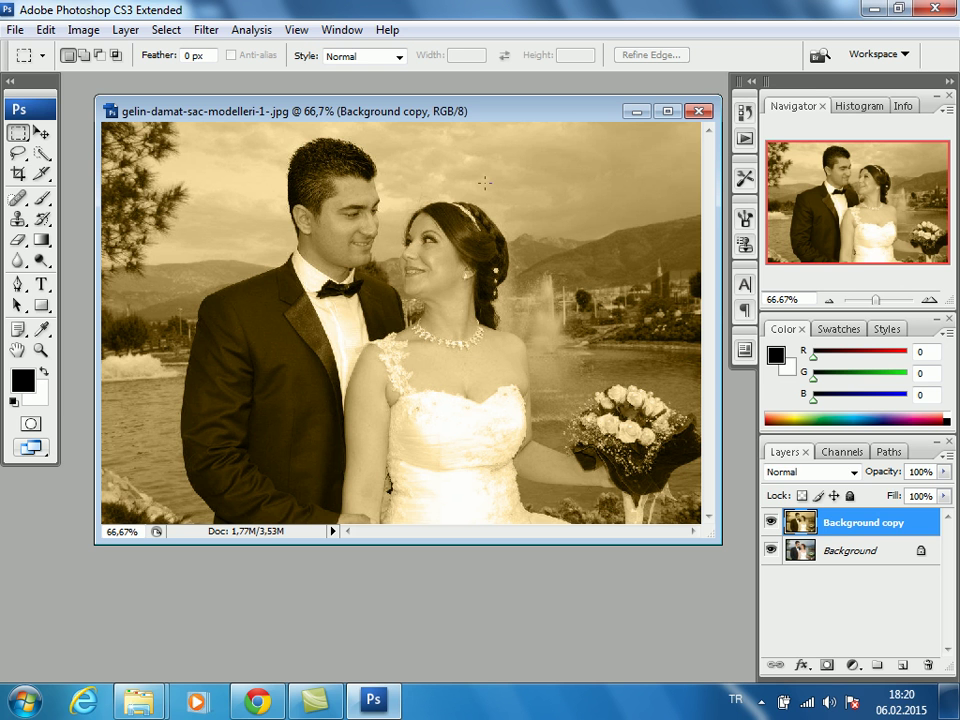
{"action": "left_click", "coordinate": [206, 30]}
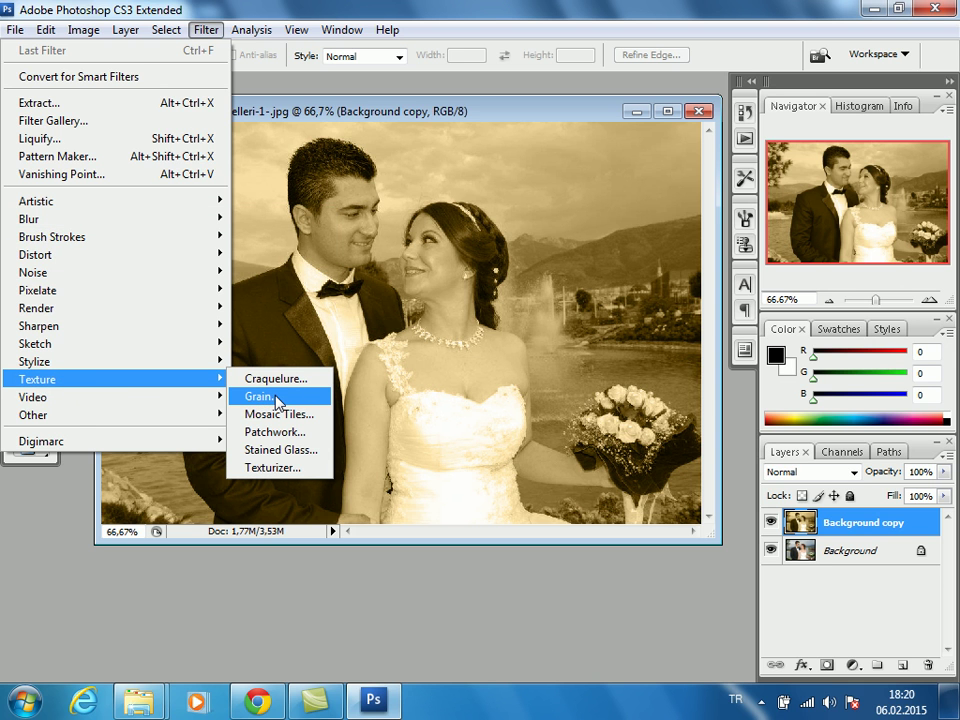
Open the Texture > Grain filter and pan its preview to the bride
{"action": "left_click", "coordinate": [210, 33]}
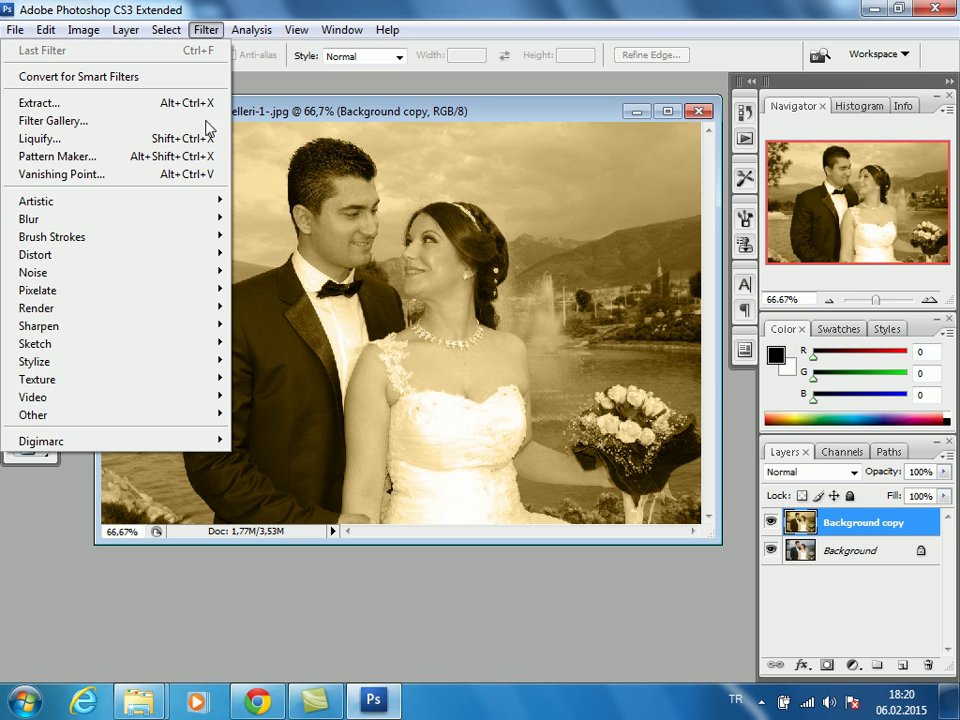
{"action": "mouse_move", "coordinate": [37, 379]}
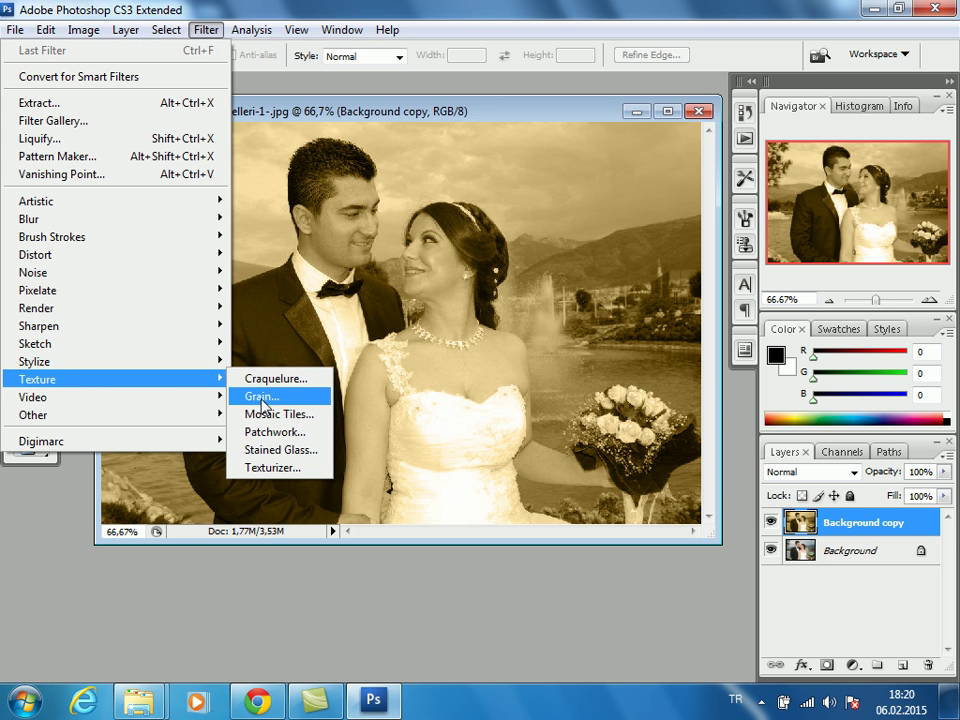
{"action": "left_click", "coordinate": [262, 395]}
{"action": "mouse_move", "coordinate": [394, 26]}
{"action": "left_mouse_down"}
{"action": "mouse_move", "coordinate": [458, 30]}
{"action": "mouse_move", "coordinate": [424, 24]}
{"action": "left_mouse_up"}
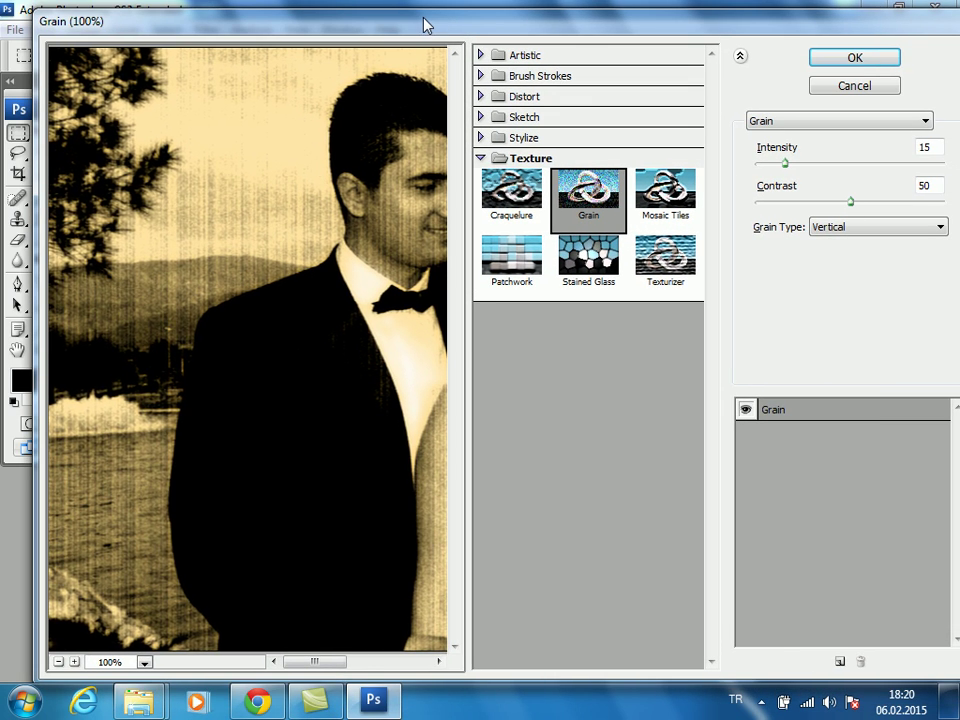
{"action": "mouse_move", "coordinate": [399, 347]}
{"action": "left_mouse_down"}
{"action": "mouse_move", "coordinate": [249, 356]}
{"action": "mouse_move", "coordinate": [257, 364]}
{"action": "mouse_move", "coordinate": [221, 193]}
{"action": "mouse_move", "coordinate": [272, 210]}
{"action": "mouse_move", "coordinate": [242, 208]}
{"action": "mouse_move", "coordinate": [370, 393]}
{"action": "mouse_move", "coordinate": [270, 400]}
{"action": "left_mouse_up"}
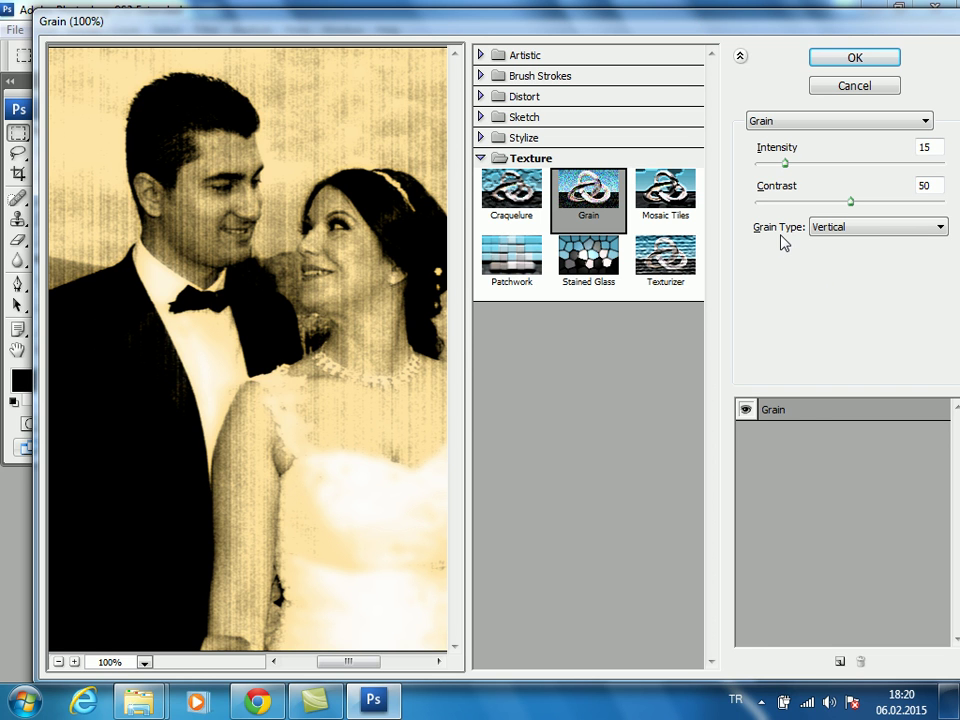
Try Horizontal, Contrasty, Soft and Regular grain types, then settle on Vertical
{"action": "left_click", "coordinate": [848, 234]}
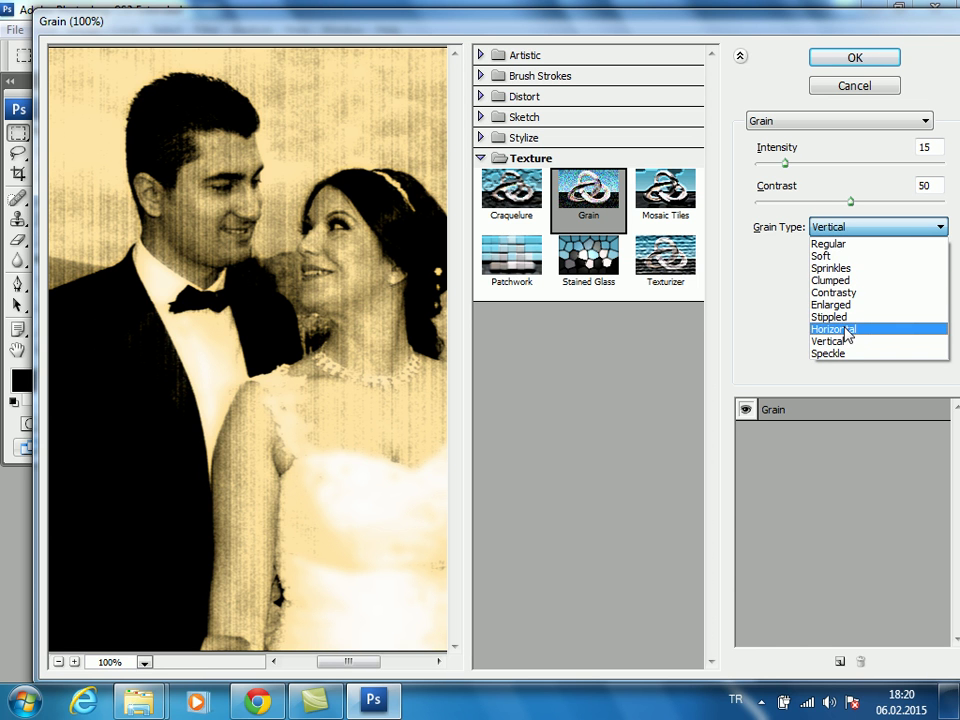
{"action": "left_click", "coordinate": [840, 329]}
{"action": "left_click", "coordinate": [831, 230]}
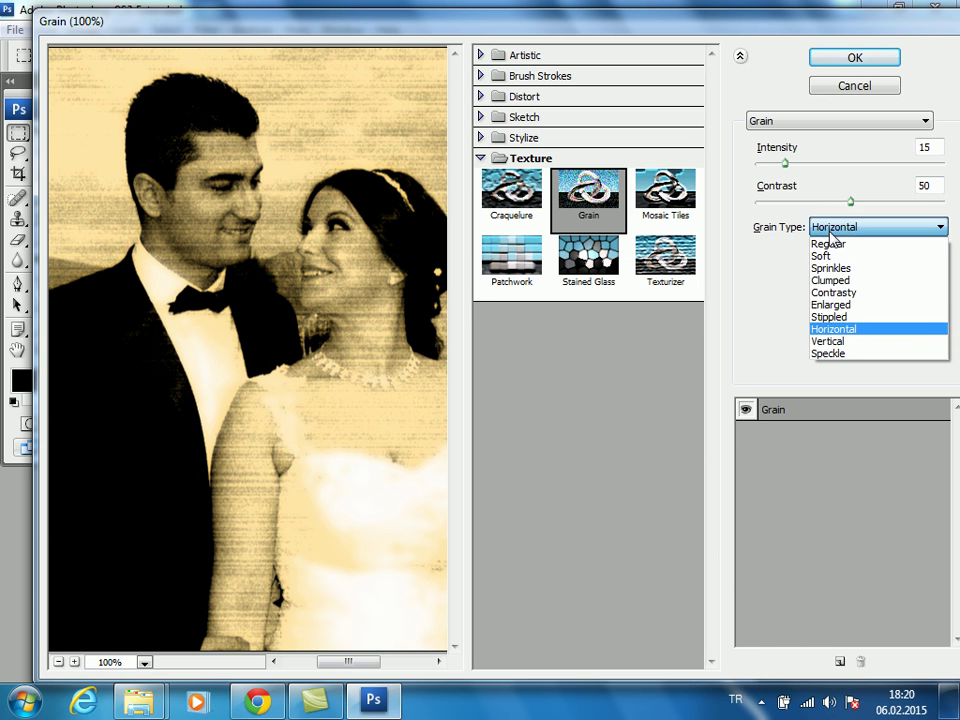
{"action": "left_click", "coordinate": [840, 297]}
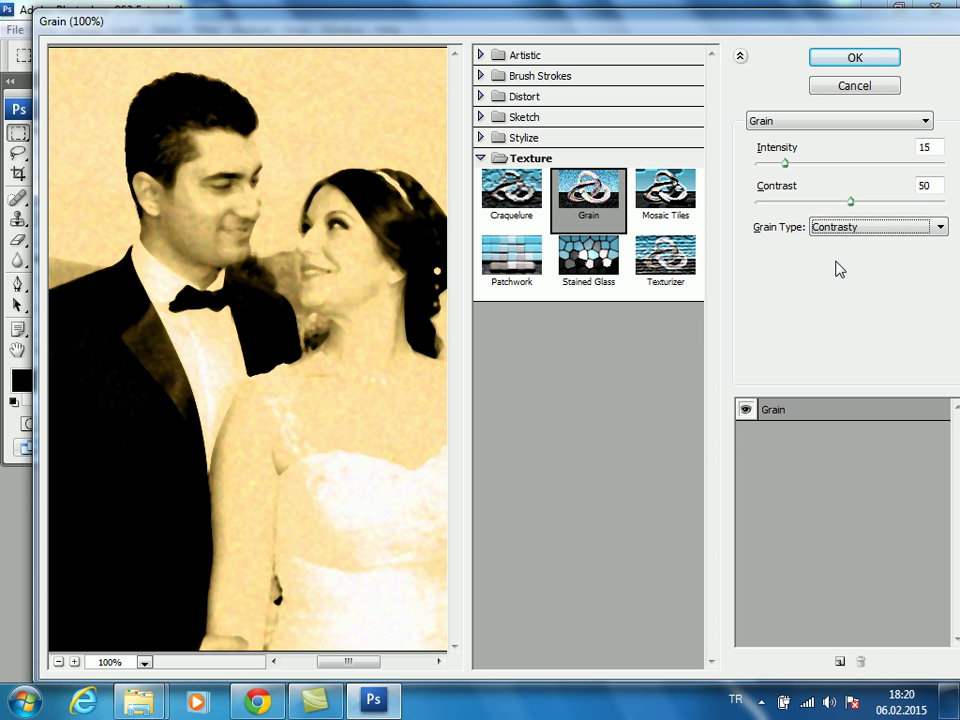
{"action": "left_click", "coordinate": [836, 228]}
{"action": "left_click", "coordinate": [831, 257]}
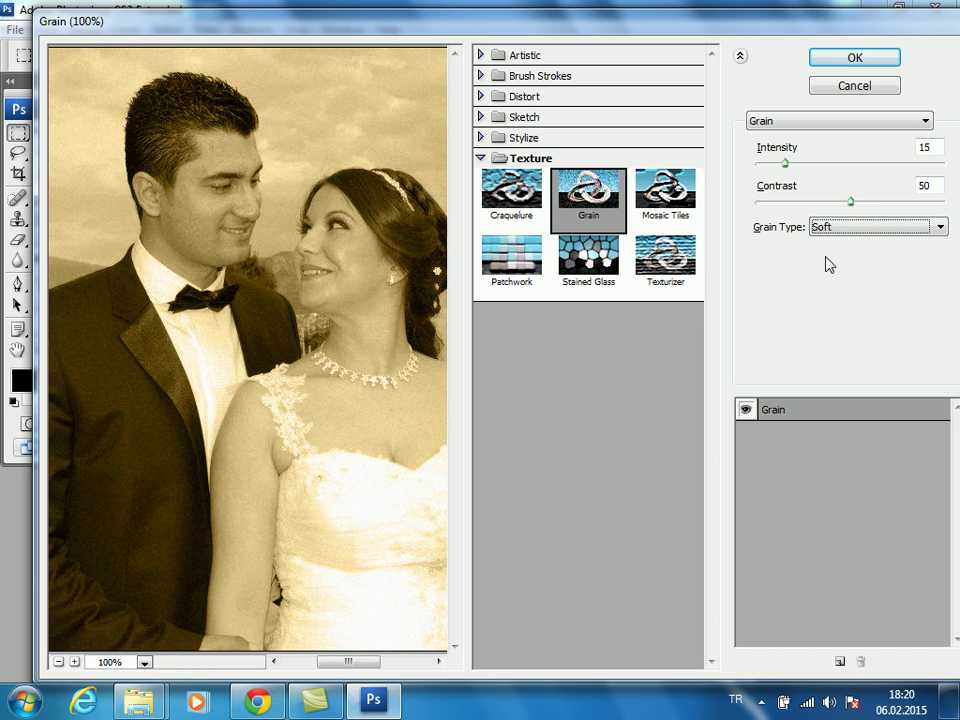
{"action": "left_click", "coordinate": [828, 230]}
{"action": "left_click", "coordinate": [828, 228]}
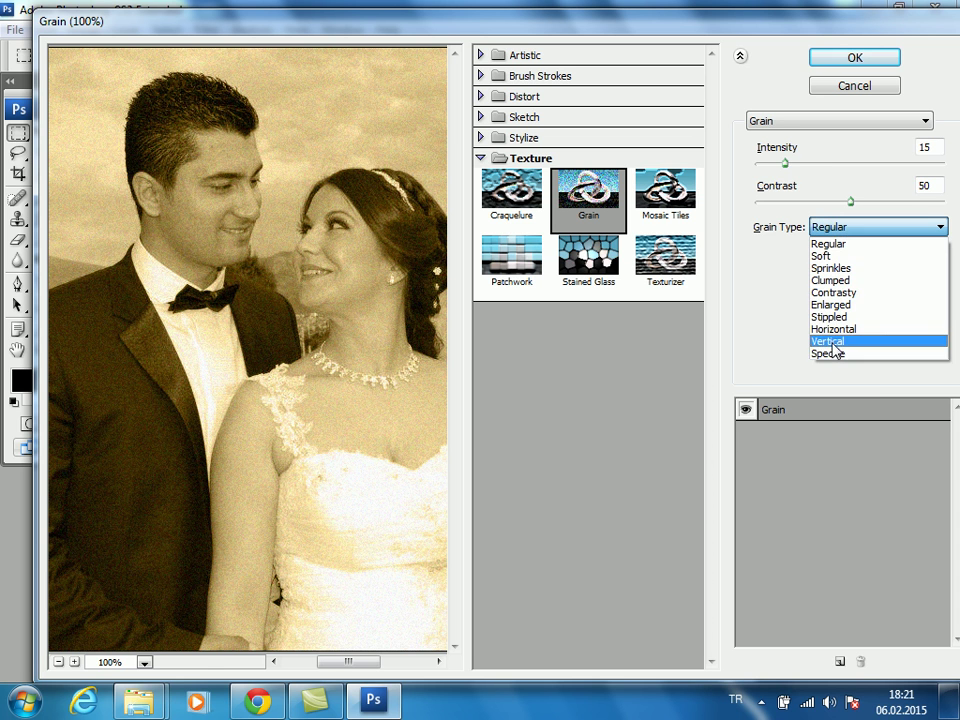
{"action": "left_click", "coordinate": [836, 343]}
Raise the grain Intensity, lower its Contrast and apply the Vertical grain
{"action": "mouse_move", "coordinate": [785, 163]}
{"action": "left_mouse_down"}
{"action": "mouse_move", "coordinate": [805, 163]}
{"action": "mouse_move", "coordinate": [798, 167]}
{"action": "left_mouse_up"}
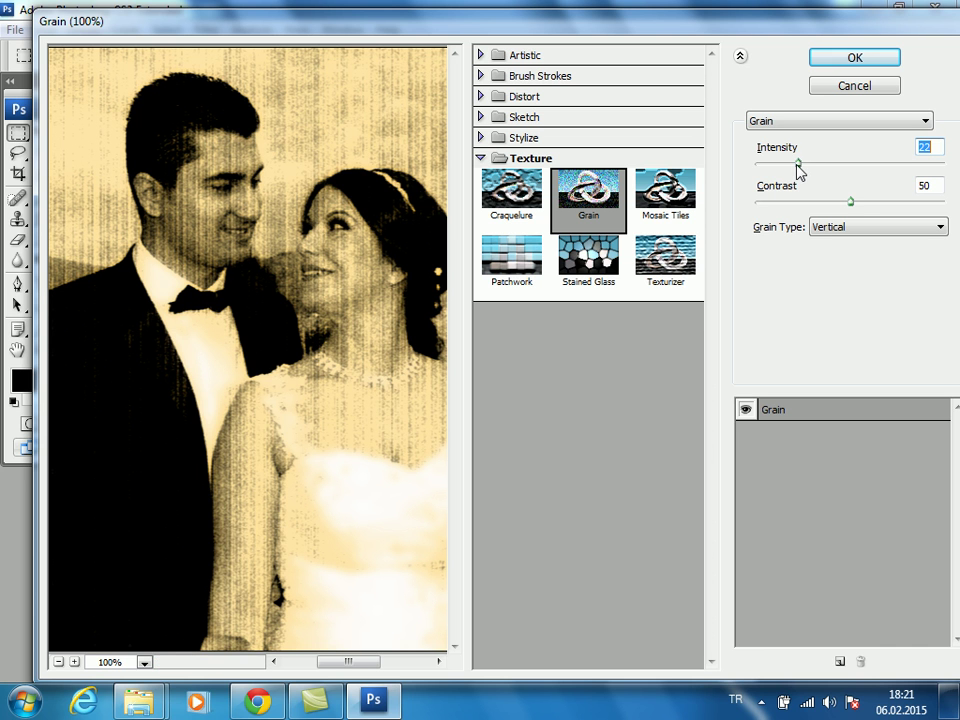
{"action": "mouse_move", "coordinate": [850, 202]}
{"action": "left_mouse_down"}
{"action": "mouse_move", "coordinate": [819, 202]}
{"action": "mouse_move", "coordinate": [866, 204]}
{"action": "mouse_move", "coordinate": [838, 204]}
{"action": "left_mouse_up"}
{"action": "mouse_move", "coordinate": [797, 165]}
{"action": "left_mouse_down"}
{"action": "mouse_move", "coordinate": [896, 171]}
{"action": "mouse_move", "coordinate": [795, 174]}
{"action": "mouse_move", "coordinate": [812, 171]}
{"action": "left_mouse_up"}
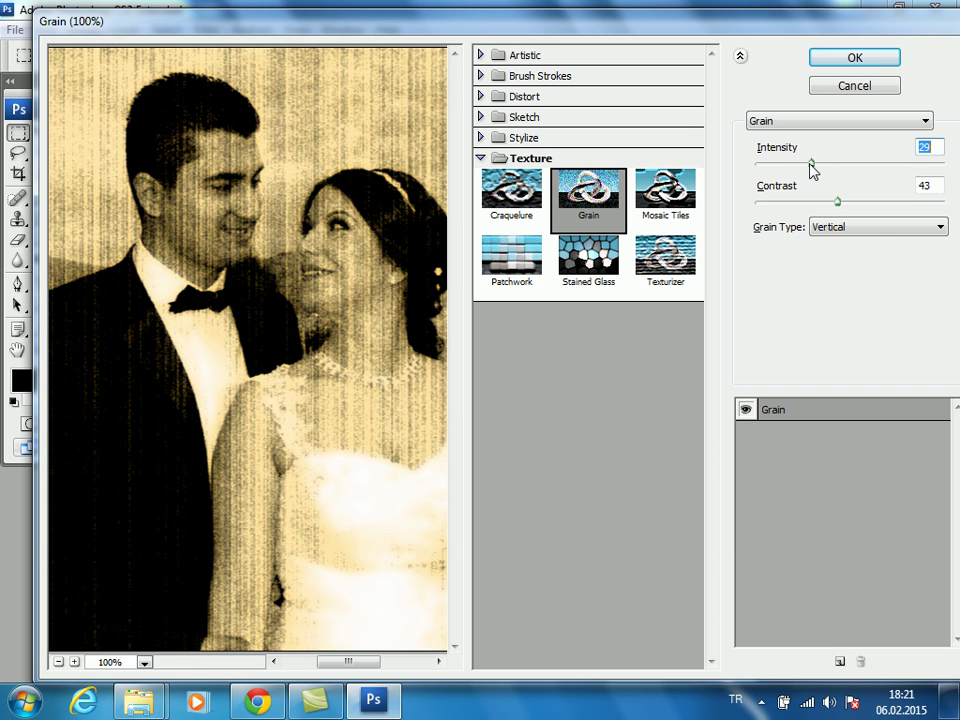
{"action": "left_click", "coordinate": [838, 60]}
Reposition the wedding photo window and close the document
{"action": "mouse_move", "coordinate": [570, 105]}
{"action": "left_mouse_down"}
{"action": "mouse_move", "coordinate": [550, 107]}
{"action": "mouse_move", "coordinate": [567, 105]}
{"action": "mouse_move", "coordinate": [557, 99]}
{"action": "left_mouse_up"}
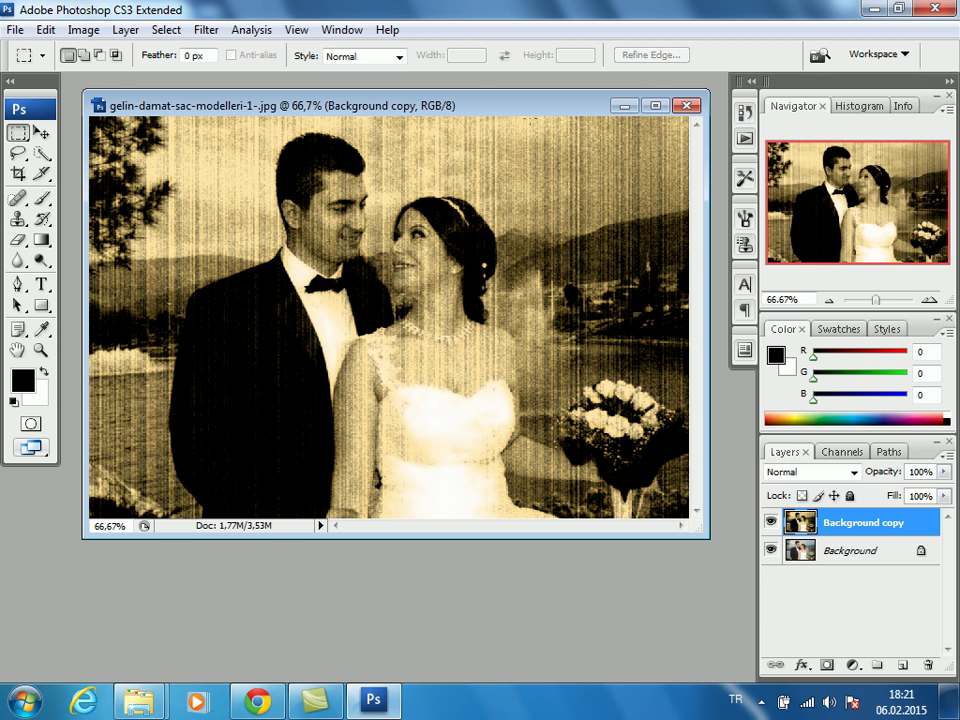
{"action": "left_click_drag", "start_coordinate": [470, 110], "coordinate": [462, 124]}
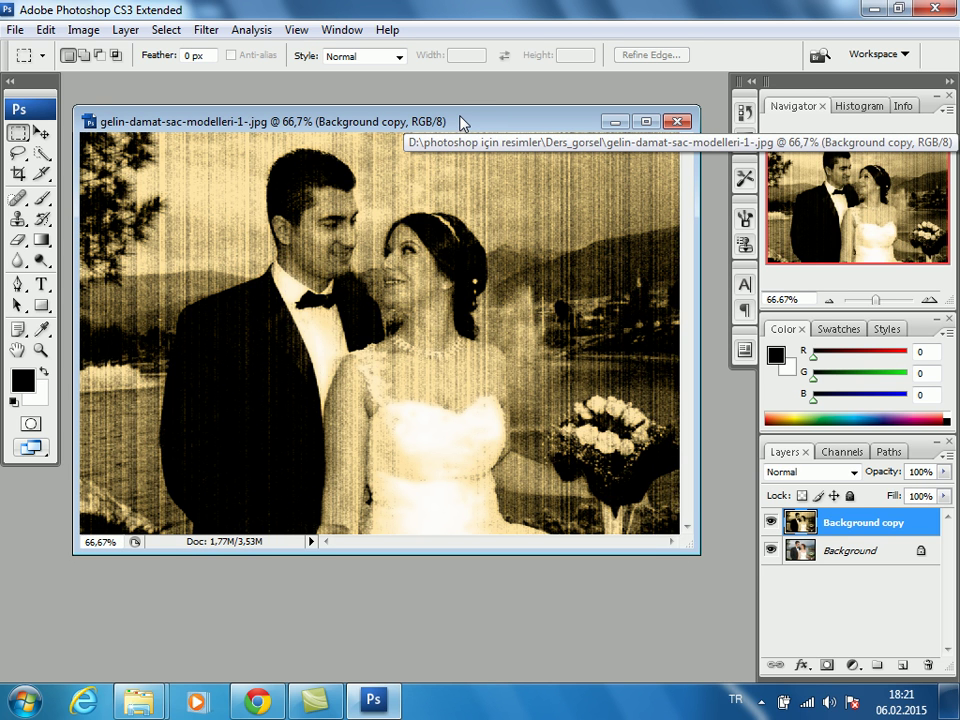
{"action": "left_click_drag", "start_coordinate": [460, 121], "coordinate": [472, 125]}
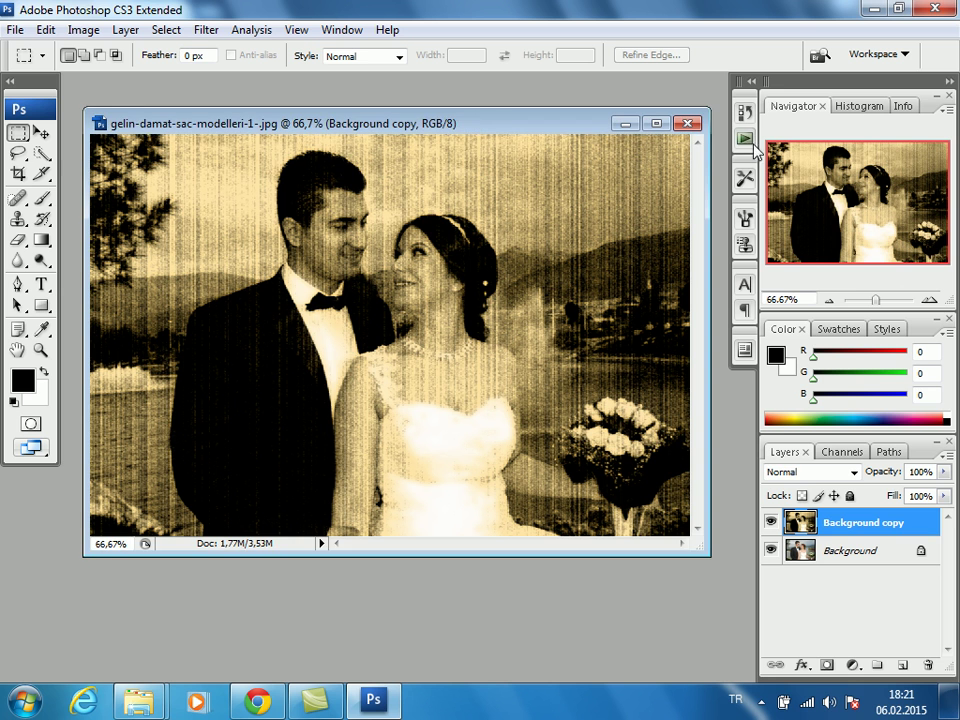
{"action": "left_click", "coordinate": [688, 124]}
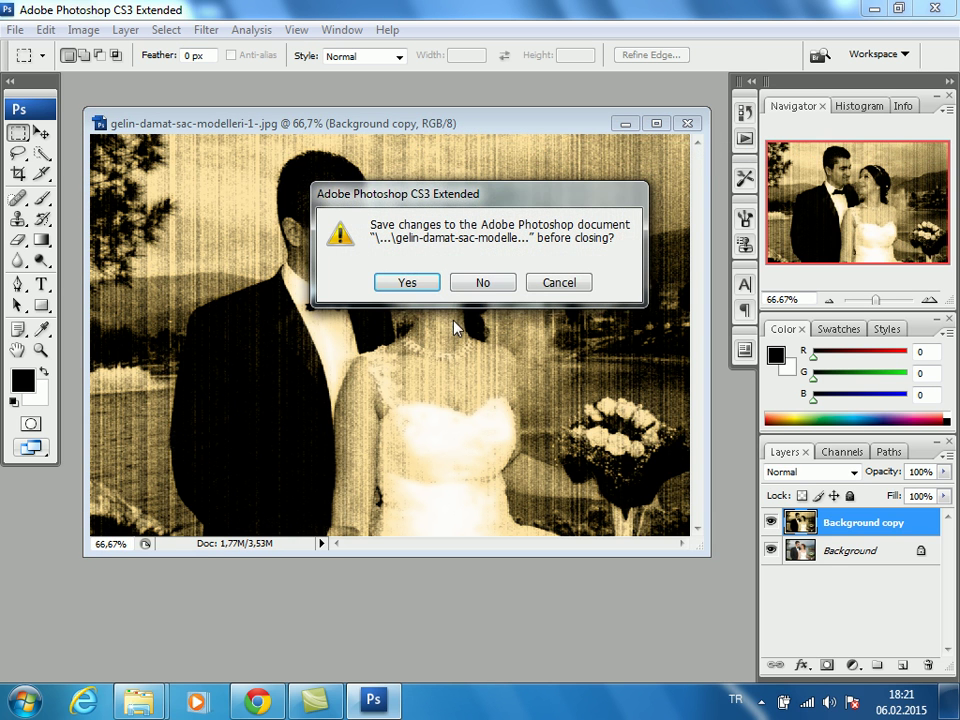
Close the wedding photo without saving and open the gün batımı sunset in Photoshop
{"action": "left_click", "coordinate": [483, 283]}
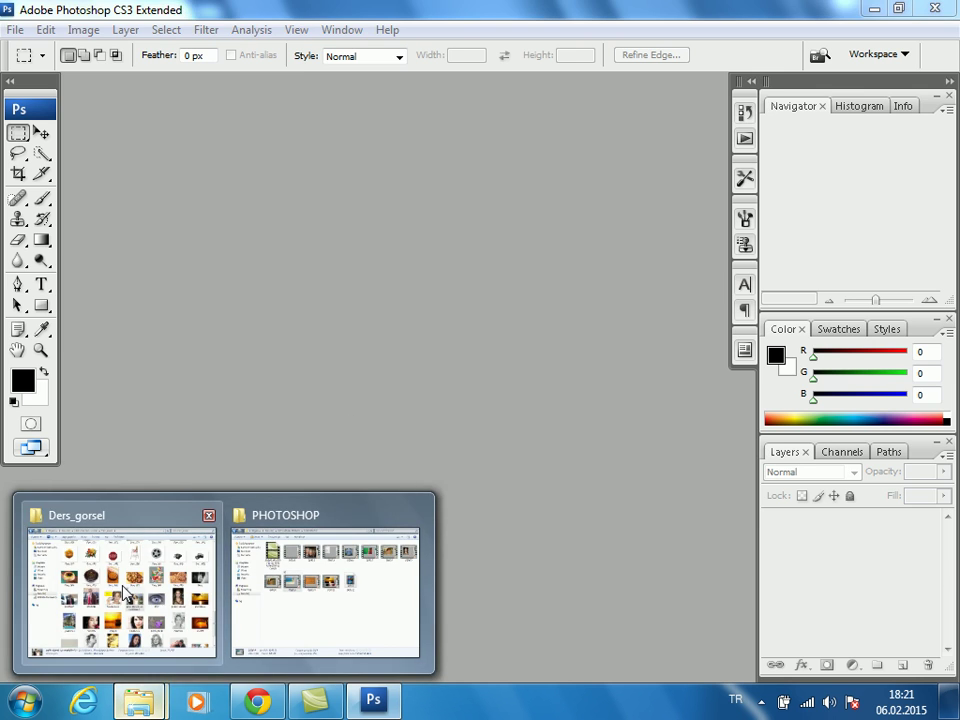
{"action": "left_click", "coordinate": [124, 592]}
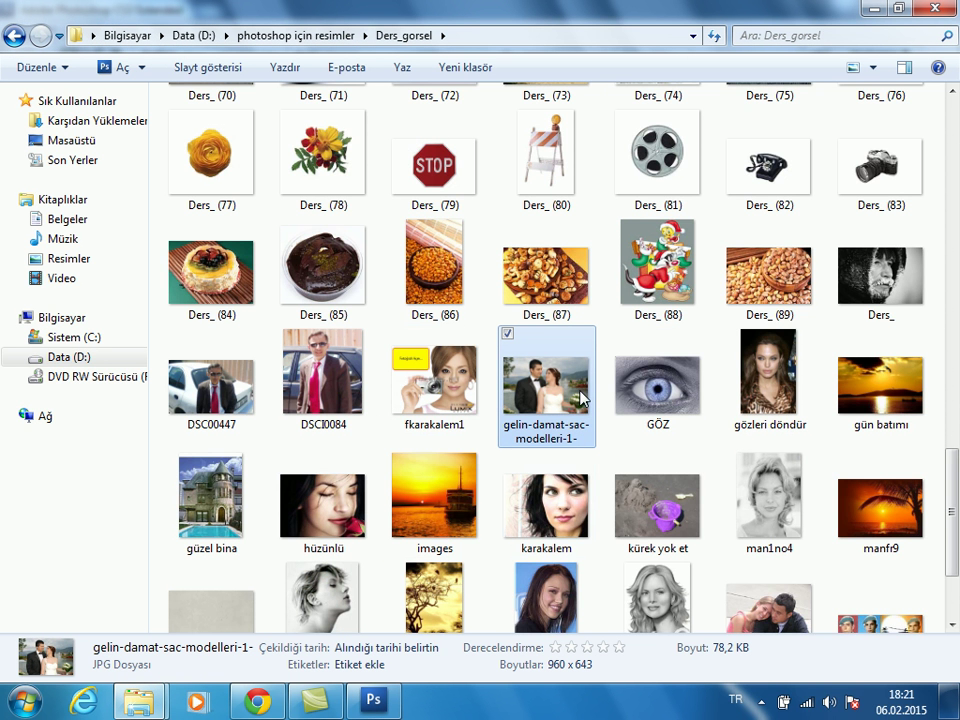
{"action": "scroll", "coordinate": [587, 412], "scroll_direction": "down", "scroll_amount": 3}
{"action": "mouse_move", "coordinate": [880, 508]}
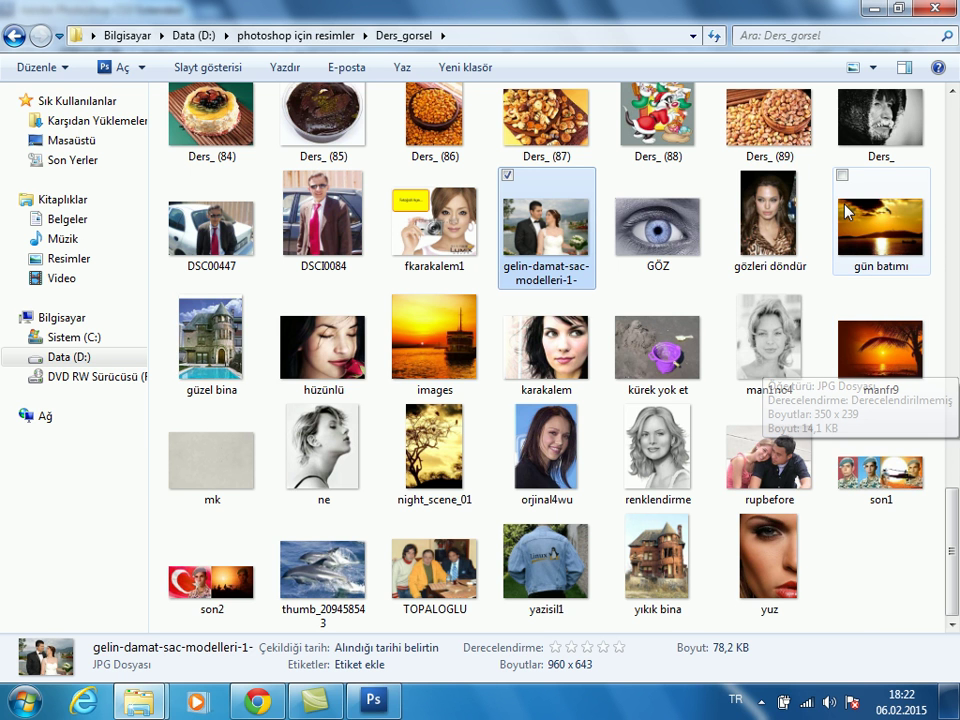
{"action": "left_click", "coordinate": [877, 232]}
{"action": "left_click_drag", "start_coordinate": [877, 232], "coordinate": [378, 483]}
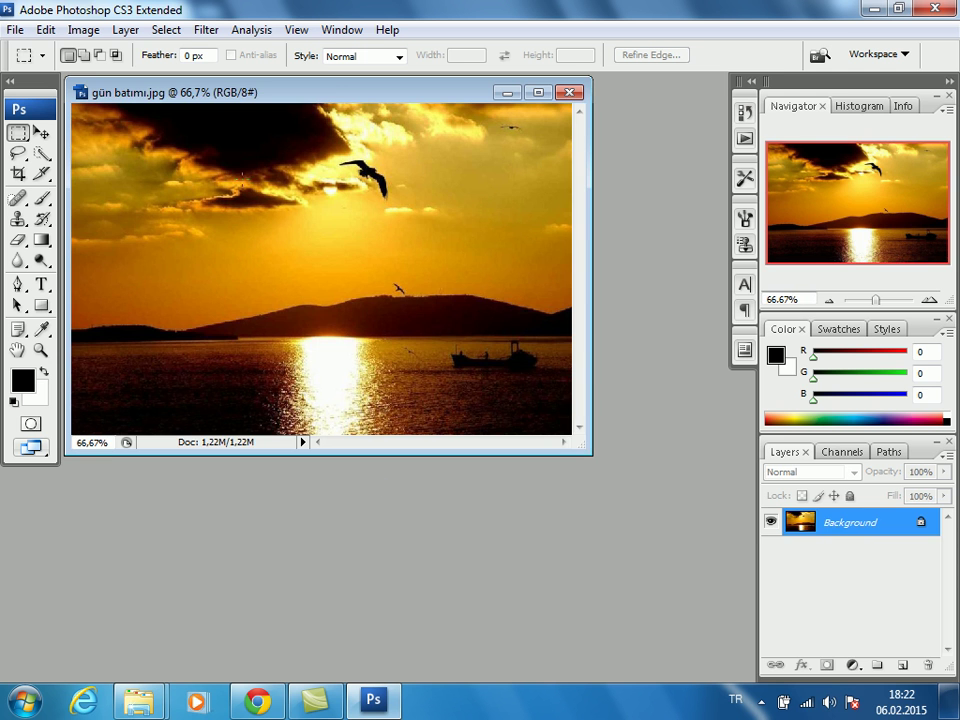
{"action": "left_click_drag", "start_coordinate": [233, 96], "coordinate": [287, 132]}
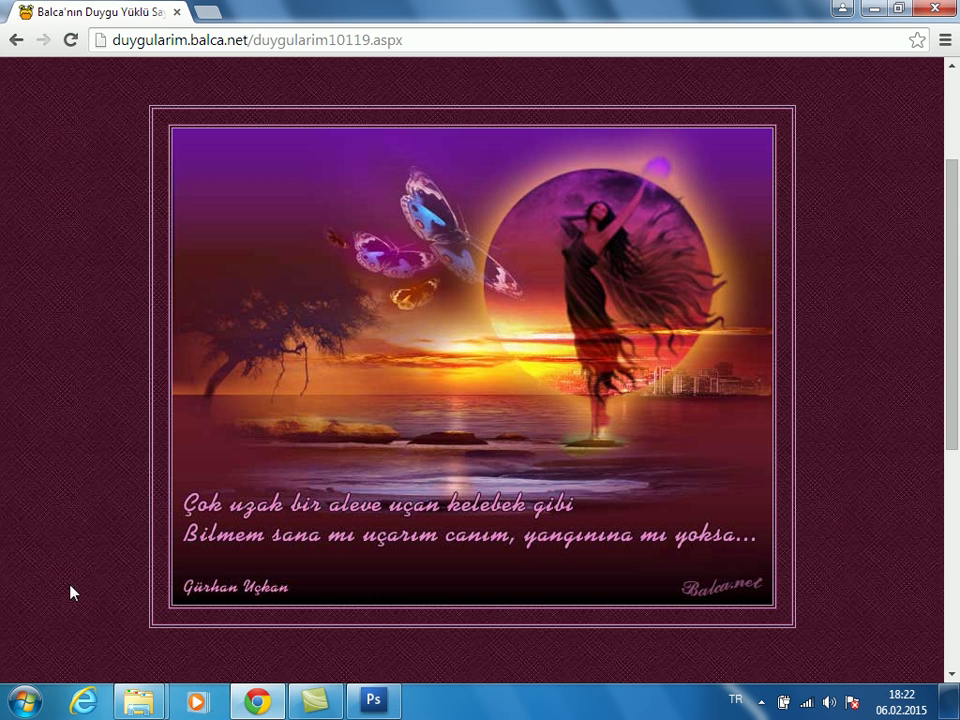
Close the extra folder and browser windows, then open the hüzünlü rose portrait
{"action": "mouse_move", "coordinate": [139, 701]}
{"action": "left_click", "coordinate": [303, 592]}
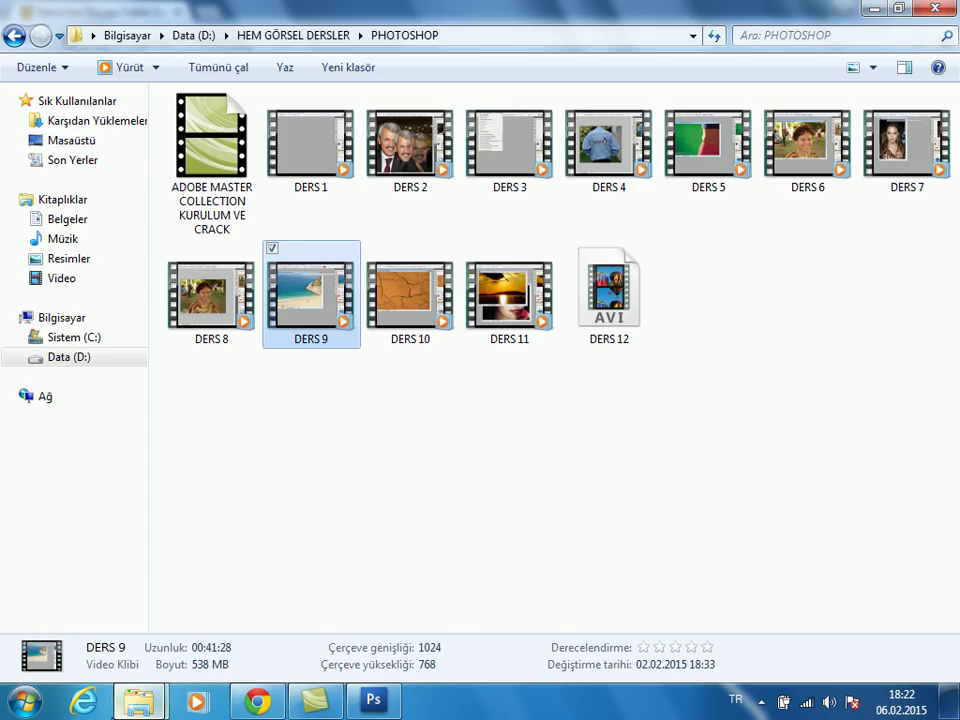
{"action": "left_click", "coordinate": [935, 8]}
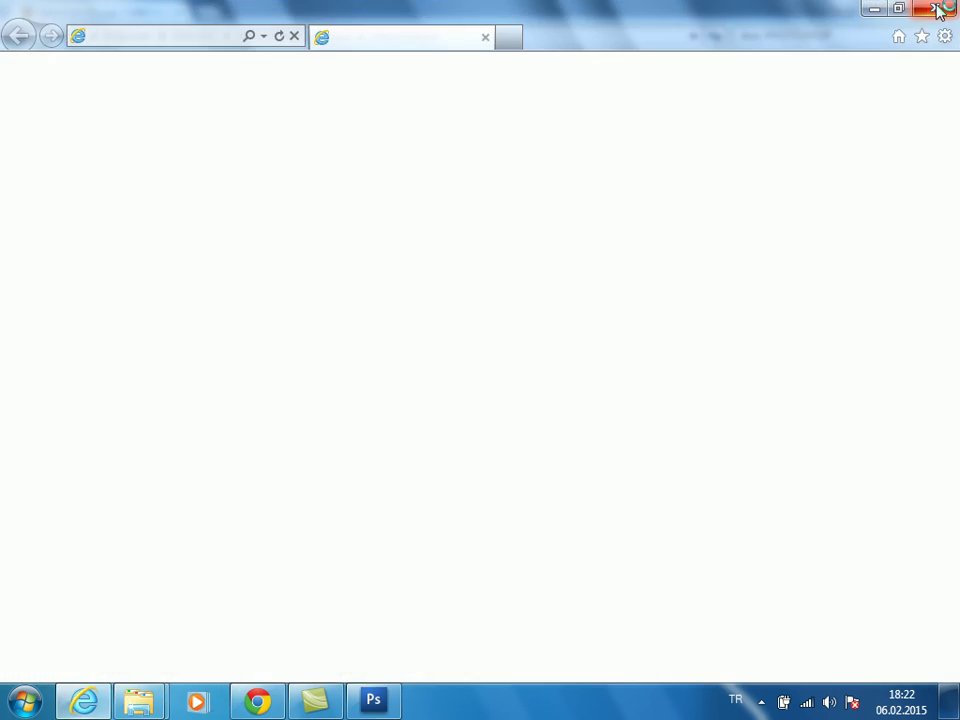
{"action": "left_click", "coordinate": [940, 10]}
{"action": "left_click", "coordinate": [118, 705]}
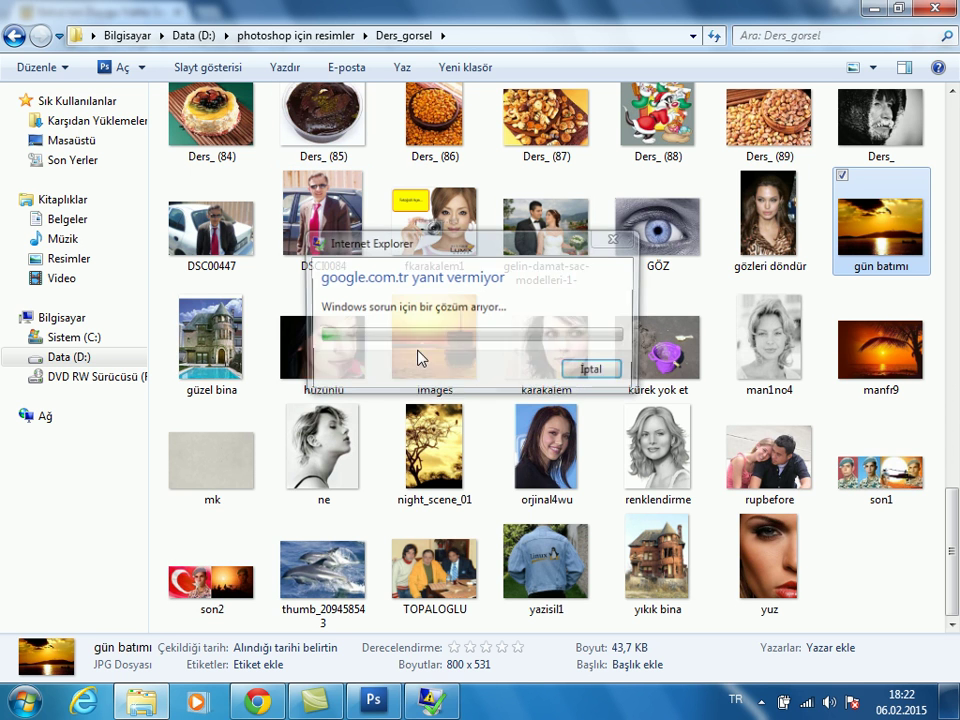
{"action": "left_click", "coordinate": [584, 373]}
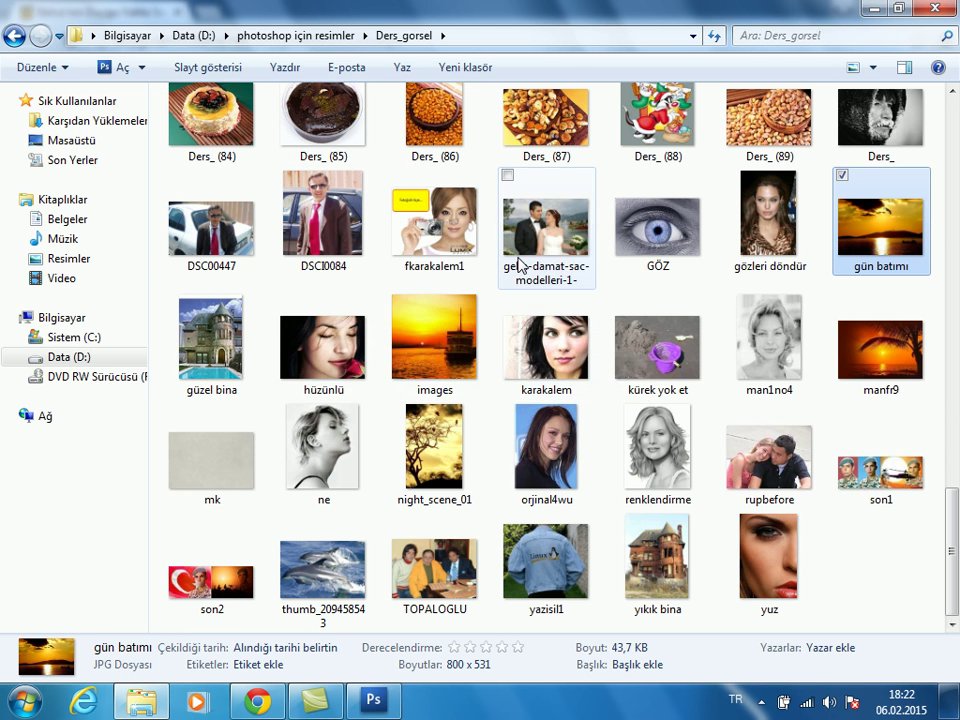
{"action": "left_click", "coordinate": [345, 365]}
{"action": "mouse_move", "coordinate": [322, 350]}
{"action": "left_mouse_down"}
{"action": "mouse_move", "coordinate": [381, 712]}
{"action": "mouse_move", "coordinate": [383, 413]}
{"action": "left_mouse_up"}
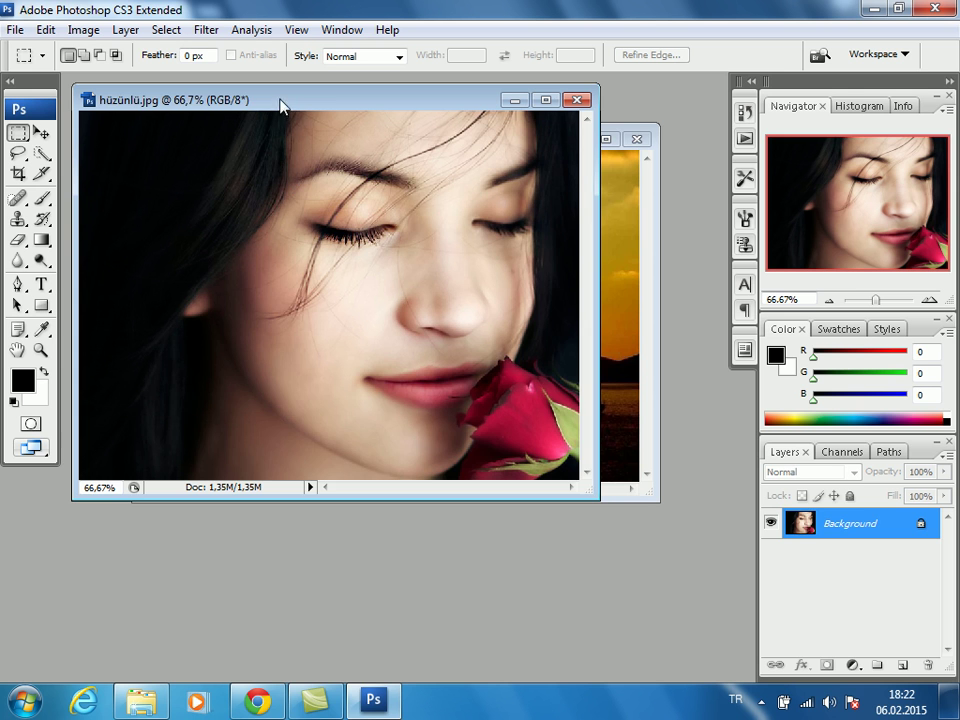
Overlap the hüzünlü portrait window below gün batımı.jpg, leaving the sunset active
{"action": "left_click_drag", "start_coordinate": [280, 100], "coordinate": [343, 188]}
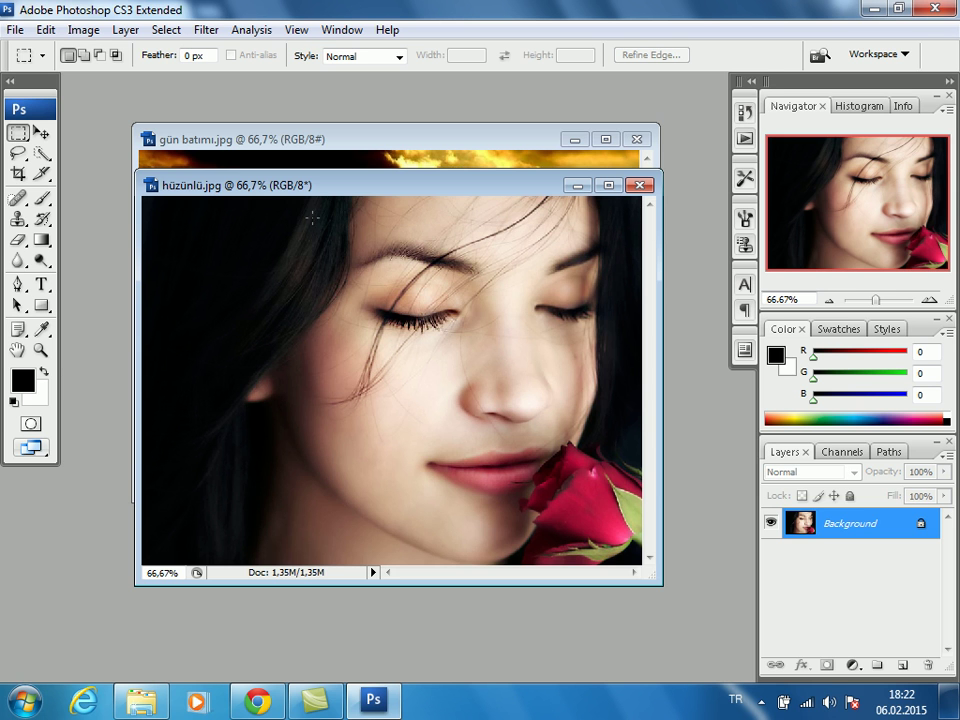
{"action": "left_click_drag", "start_coordinate": [314, 193], "coordinate": [314, 202]}
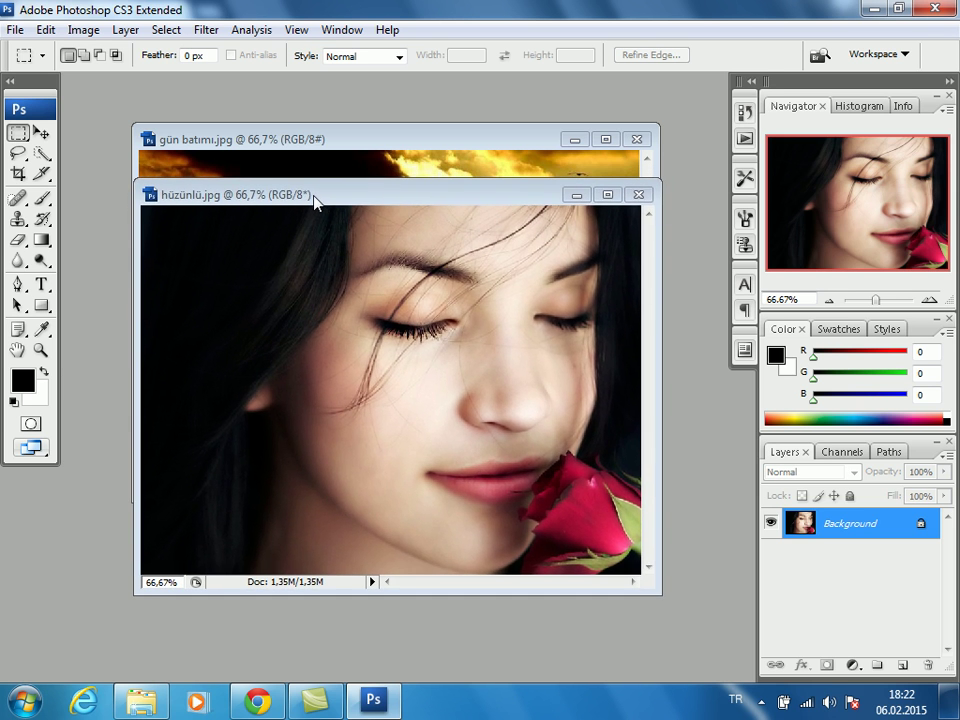
{"action": "left_click_drag", "start_coordinate": [314, 200], "coordinate": [315, 257]}
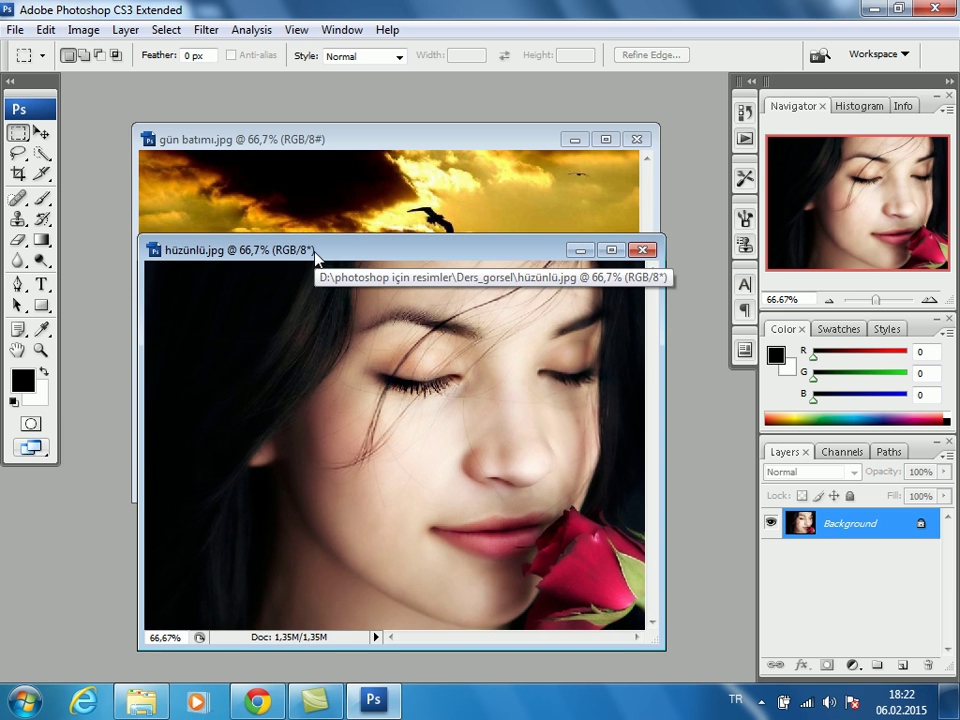
{"action": "left_click", "coordinate": [332, 141]}
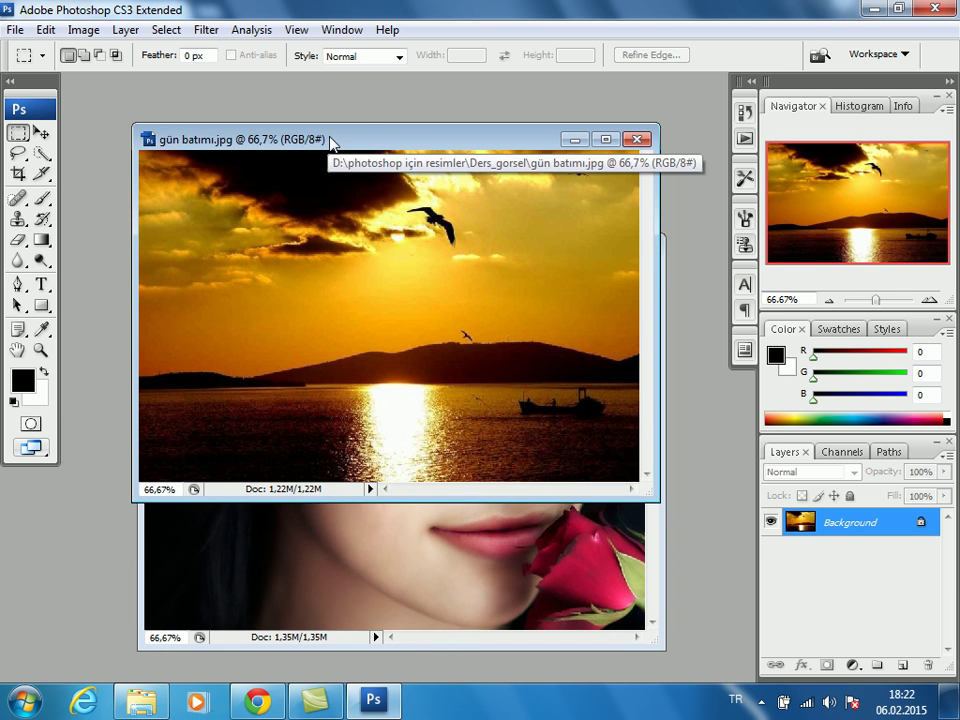
{"action": "left_click", "coordinate": [455, 643]}
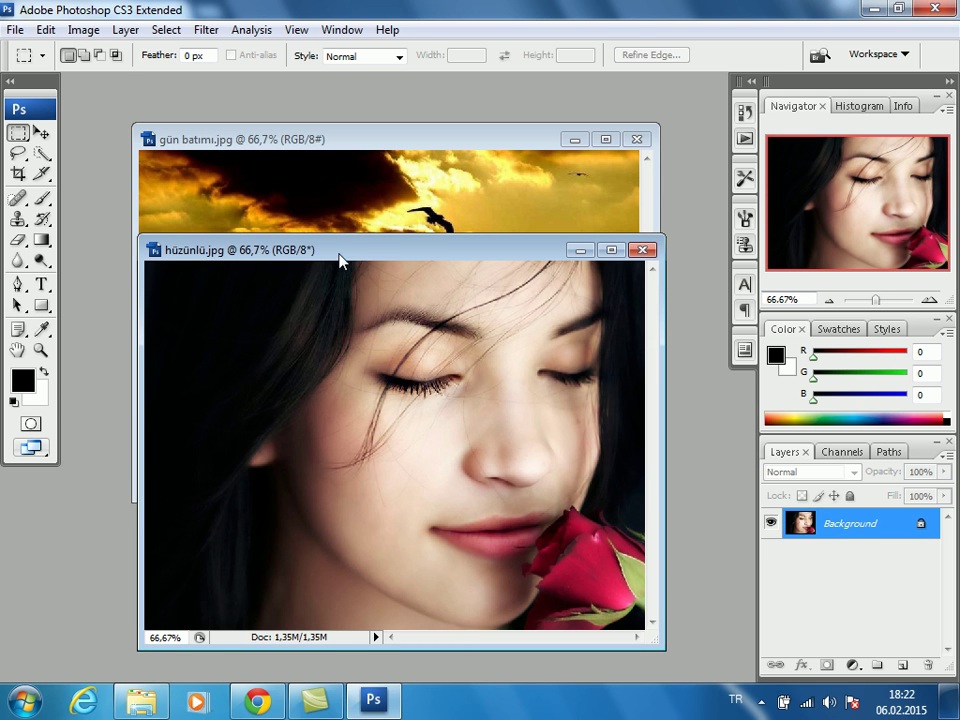
{"action": "left_click_drag", "start_coordinate": [340, 255], "coordinate": [329, 258]}
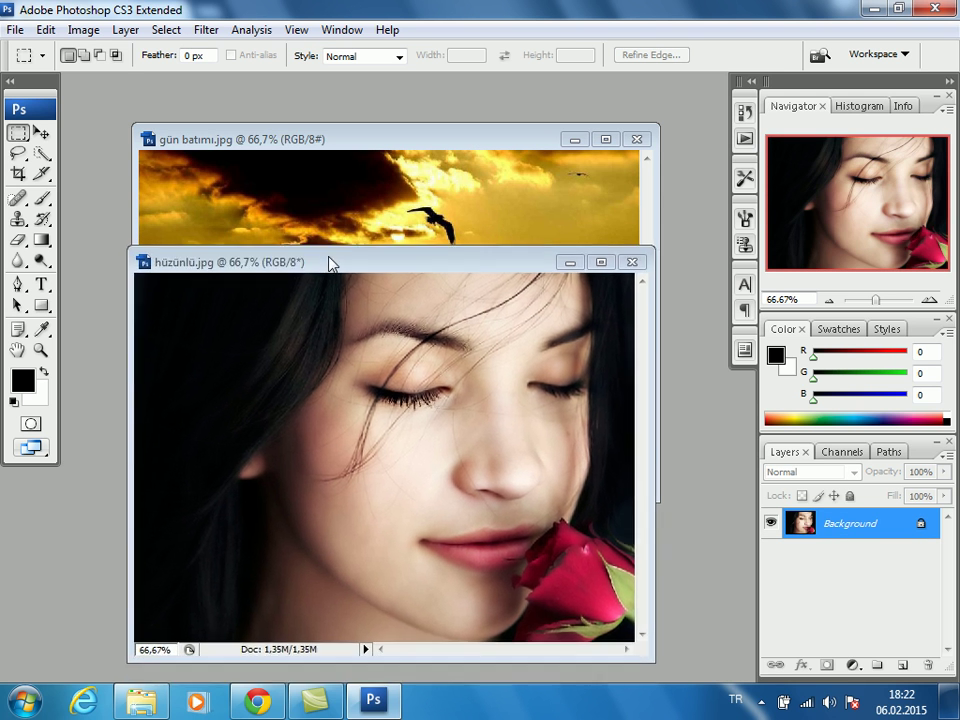
{"action": "left_click", "coordinate": [326, 143]}
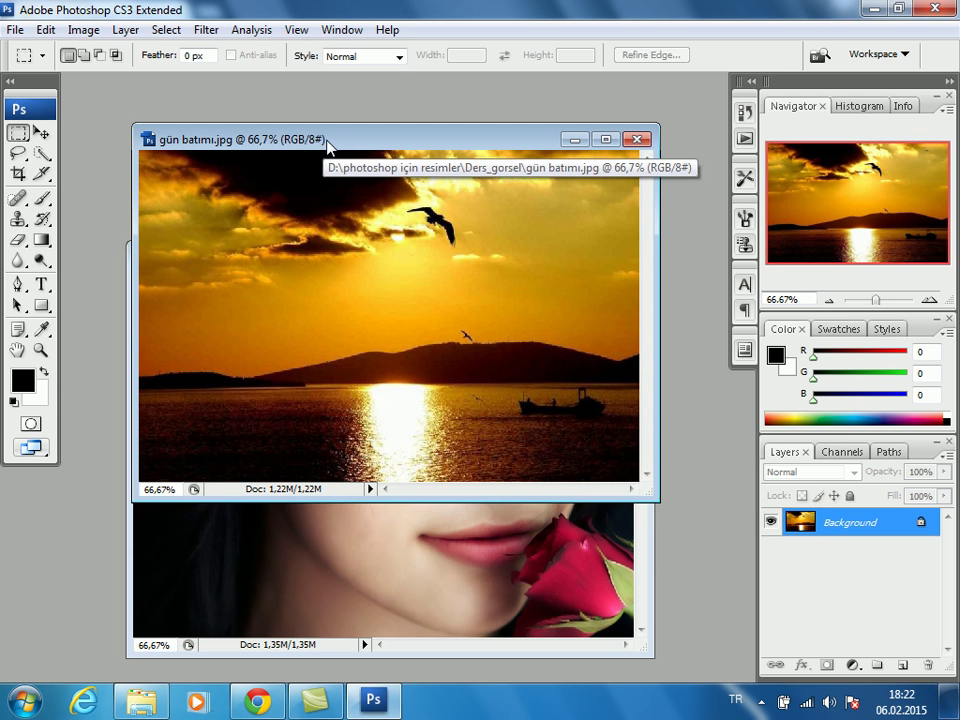
{"action": "left_click_drag", "start_coordinate": [326, 143], "coordinate": [323, 112]}
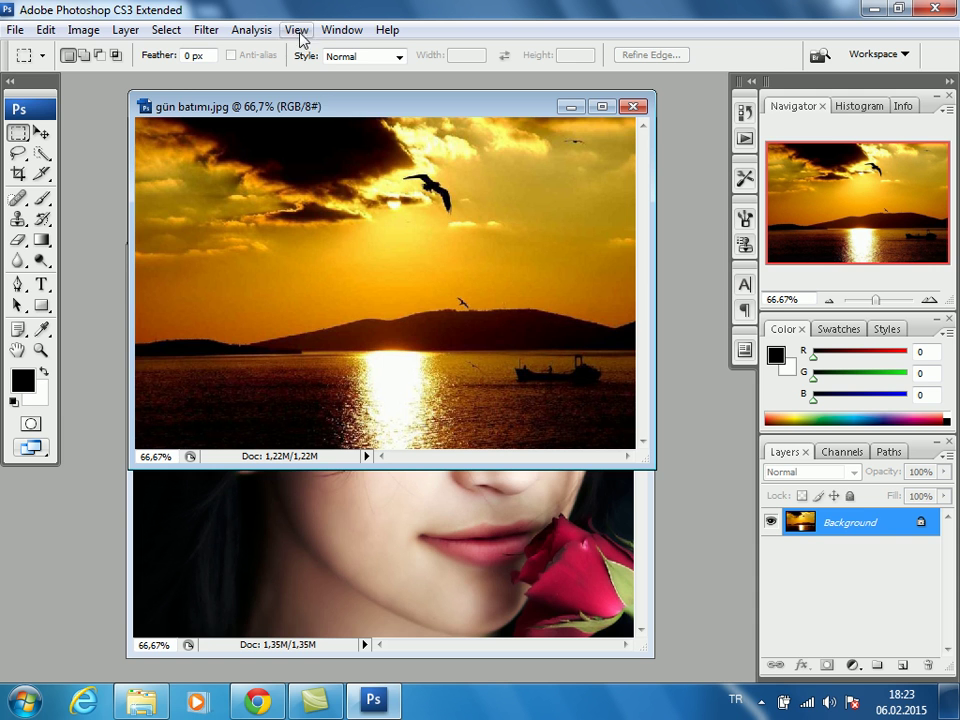
{"action": "mouse_move", "coordinate": [326, 106]}
{"action": "left_mouse_down"}
{"action": "mouse_move", "coordinate": [354, 111]}
{"action": "mouse_move", "coordinate": [329, 121]}
{"action": "left_mouse_up"}
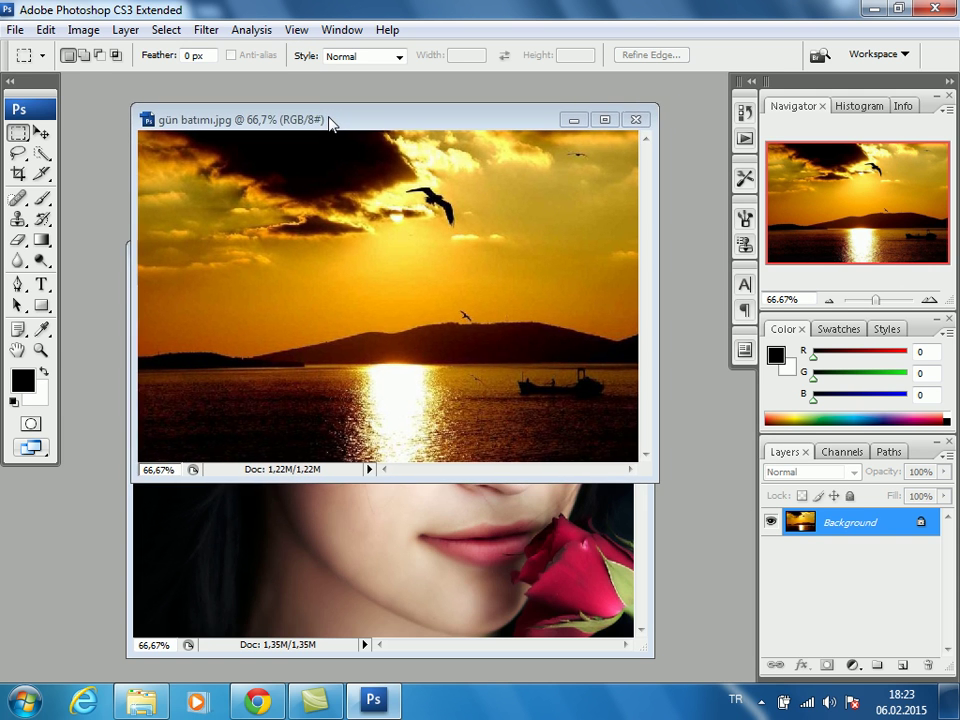
Resize the sunset photo to 800×600 pixels, with Constrain Proportions off and pixels as the unit
{"action": "left_click", "coordinate": [95, 32]}
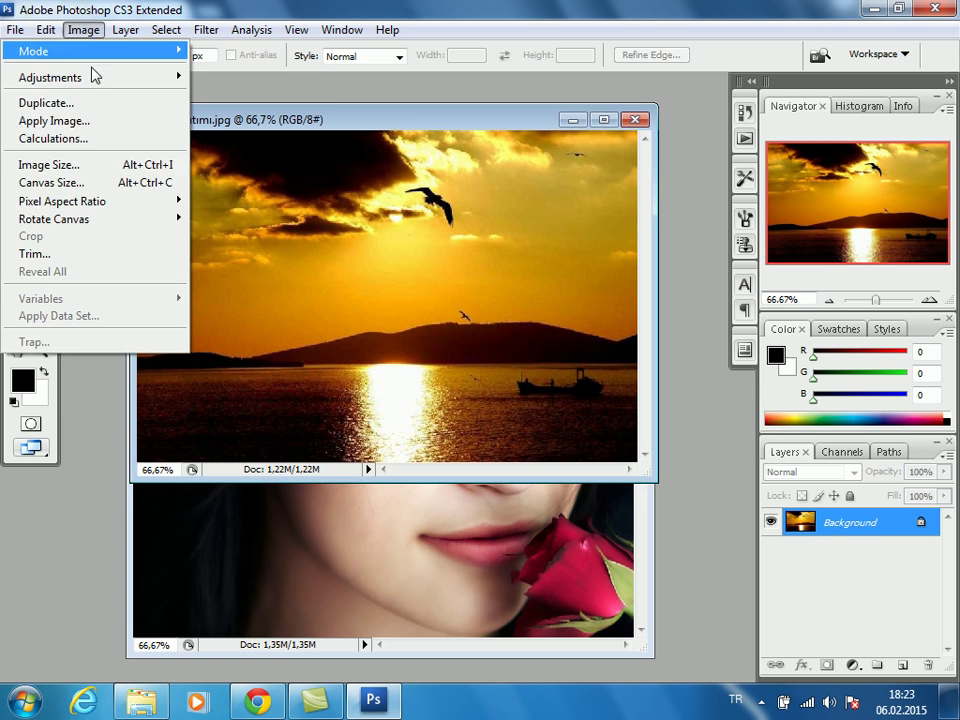
{"action": "left_click", "coordinate": [60, 163]}
{"action": "double_click", "coordinate": [385, 210]}
{"action": "type", "text": "600"}
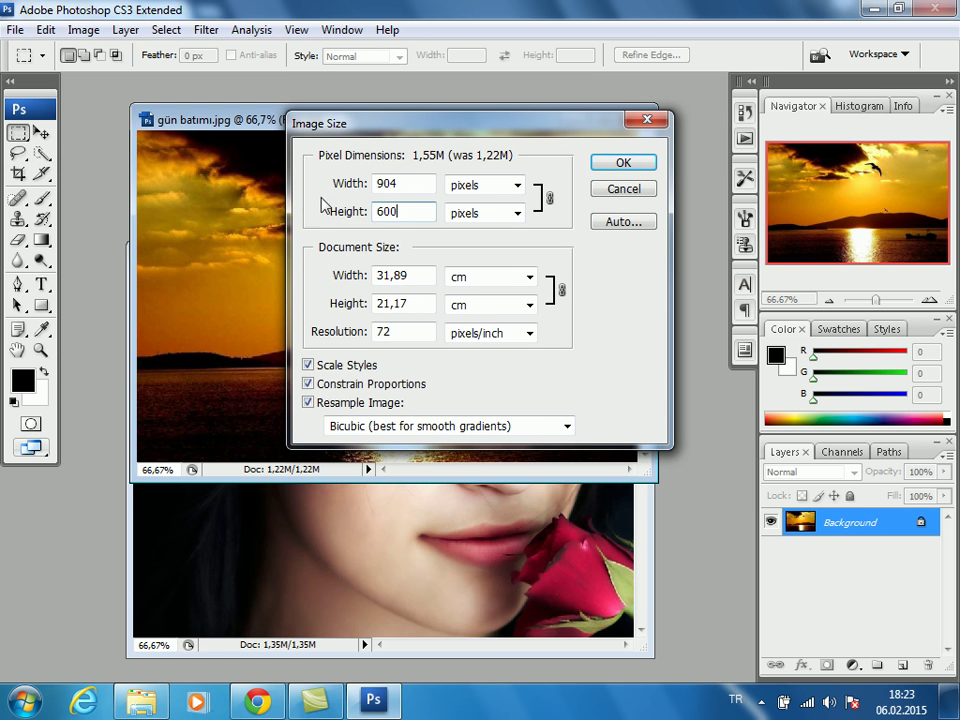
{"action": "left_click_drag", "start_coordinate": [405, 130], "coordinate": [390, 126]}
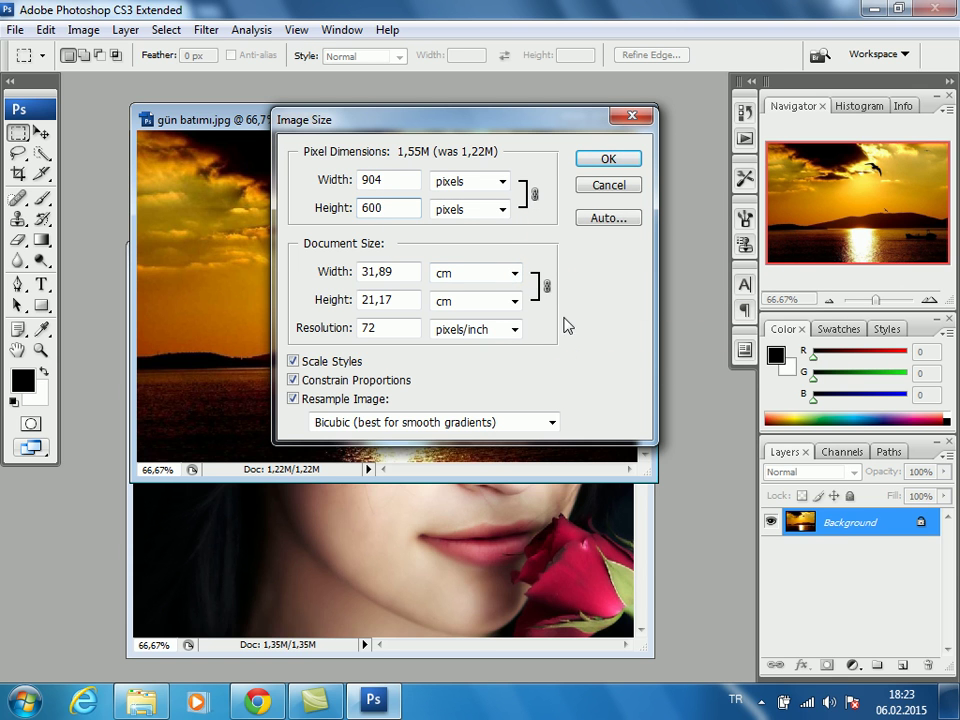
{"action": "left_click", "coordinate": [321, 381]}
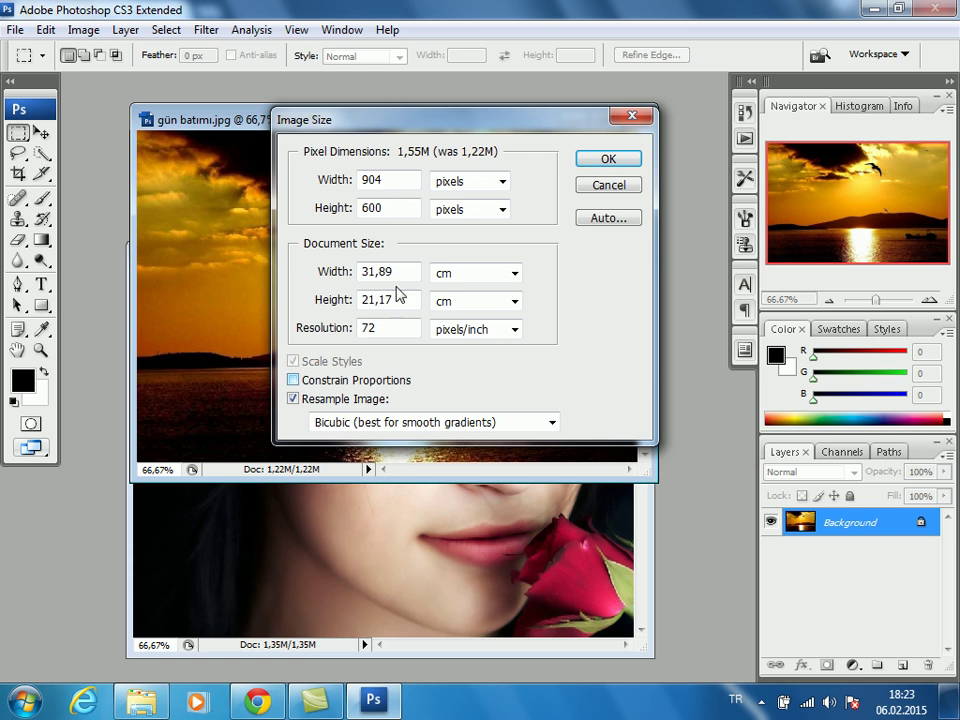
{"action": "left_click", "coordinate": [302, 181]}
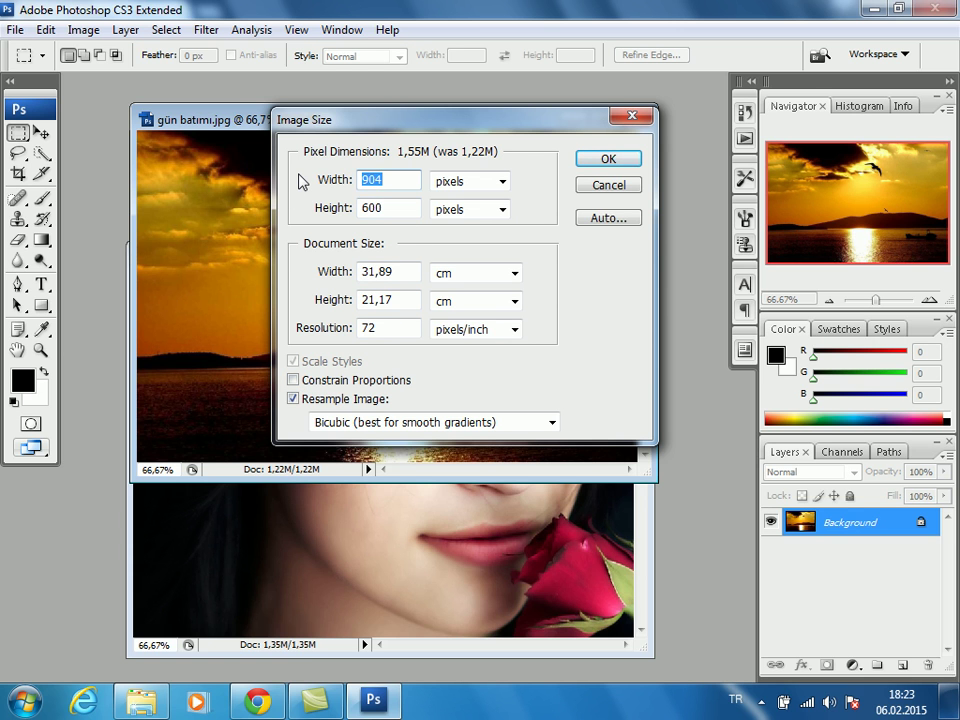
{"action": "type", "text": "800"}
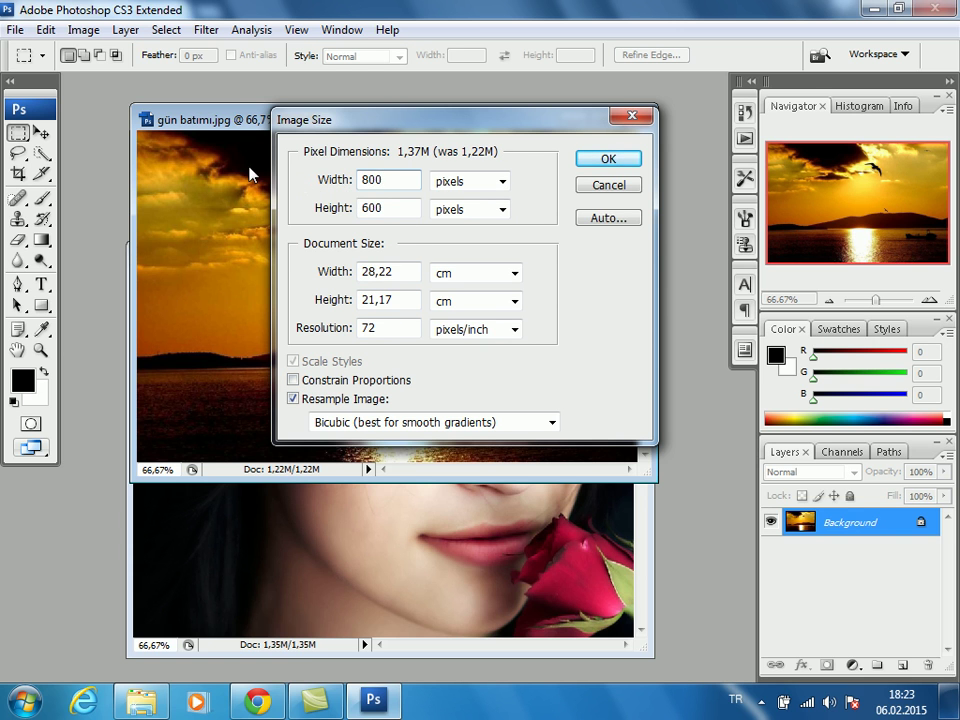
{"action": "left_click_drag", "start_coordinate": [415, 128], "coordinate": [352, 133]}
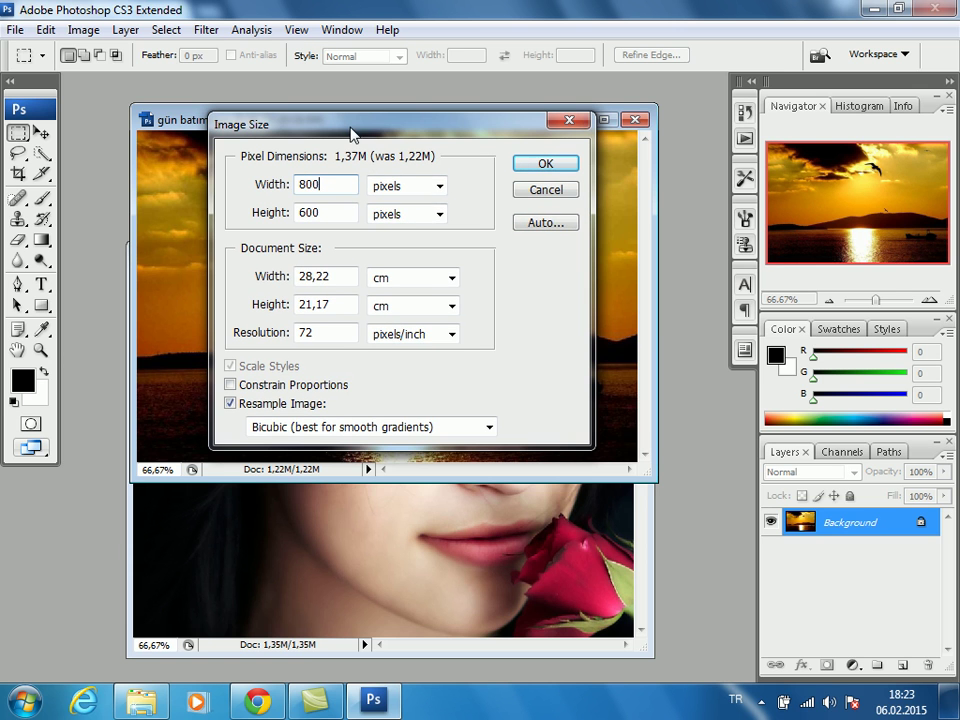
{"action": "left_click", "coordinate": [398, 189]}
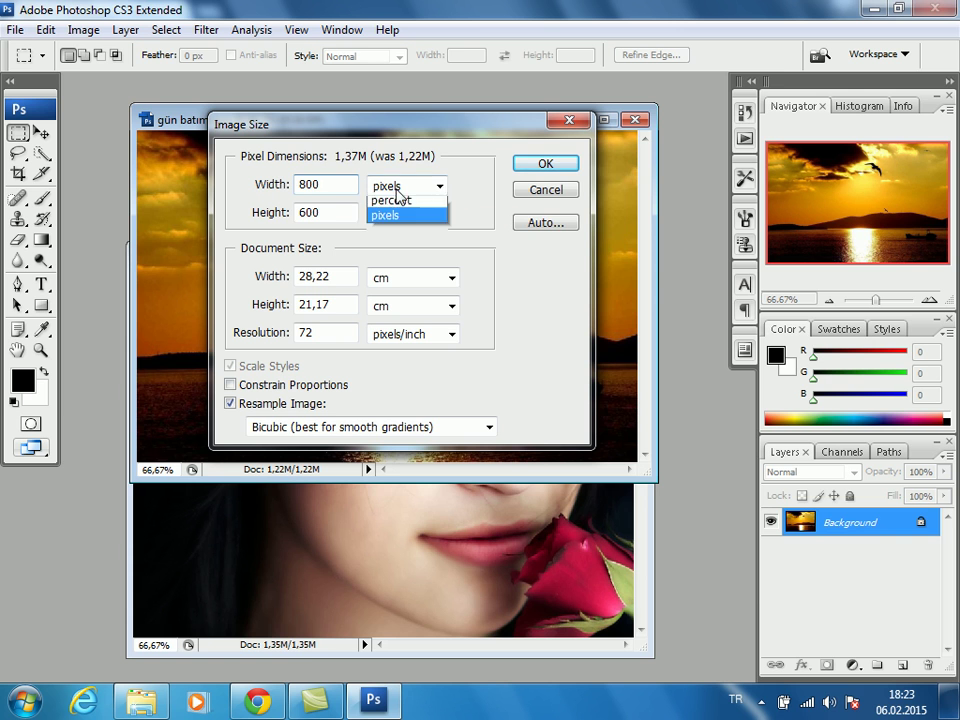
{"action": "left_click", "coordinate": [398, 222]}
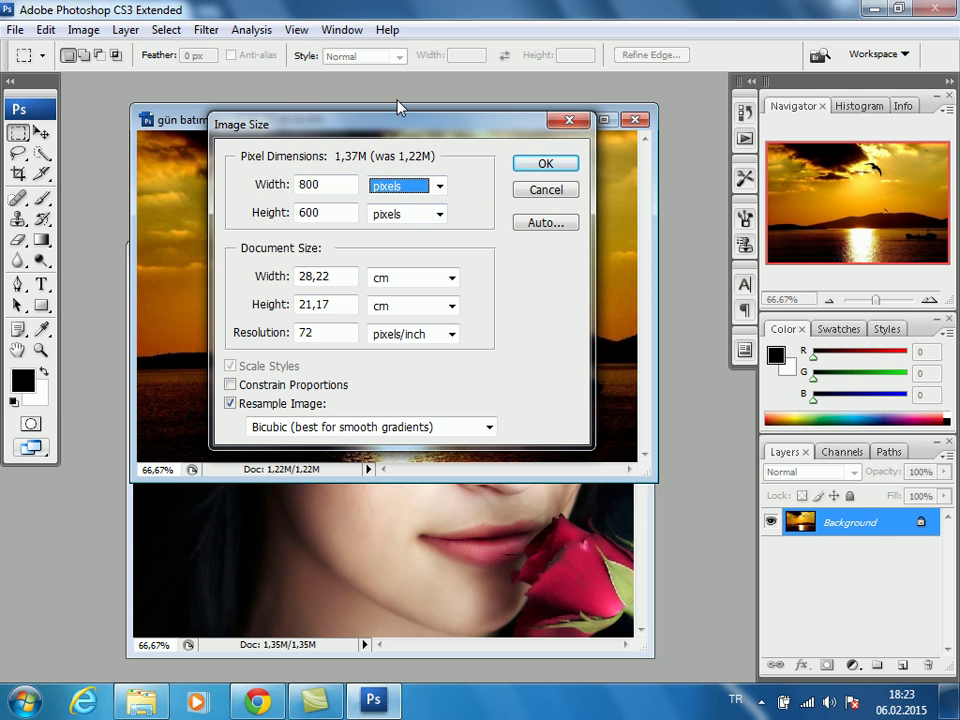
{"action": "left_click_drag", "start_coordinate": [402, 125], "coordinate": [370, 103]}
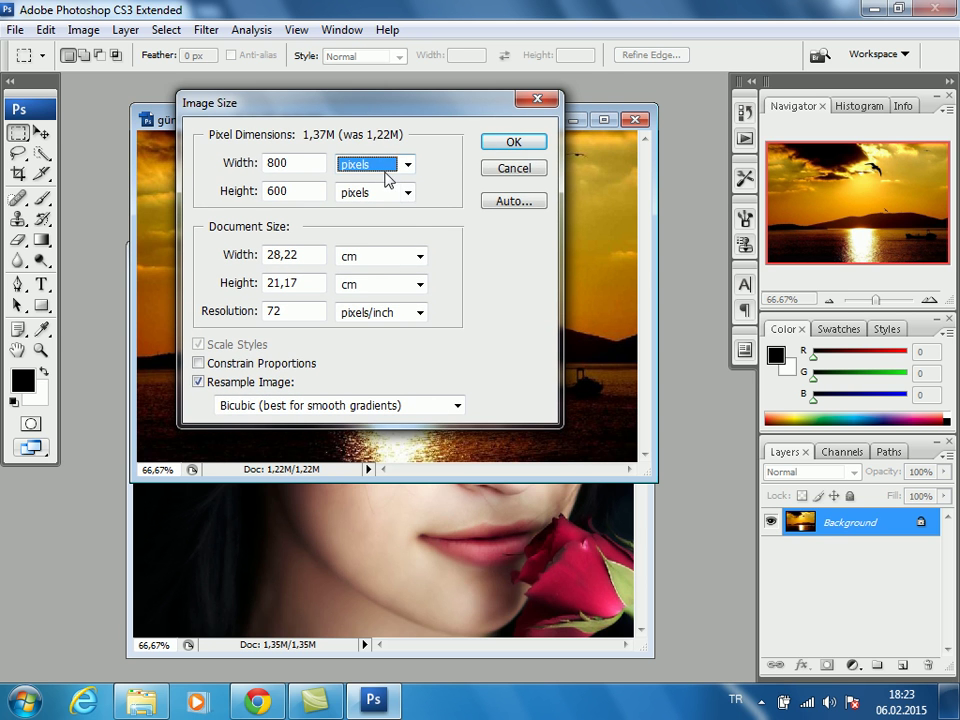
{"action": "left_click", "coordinate": [500, 142]}
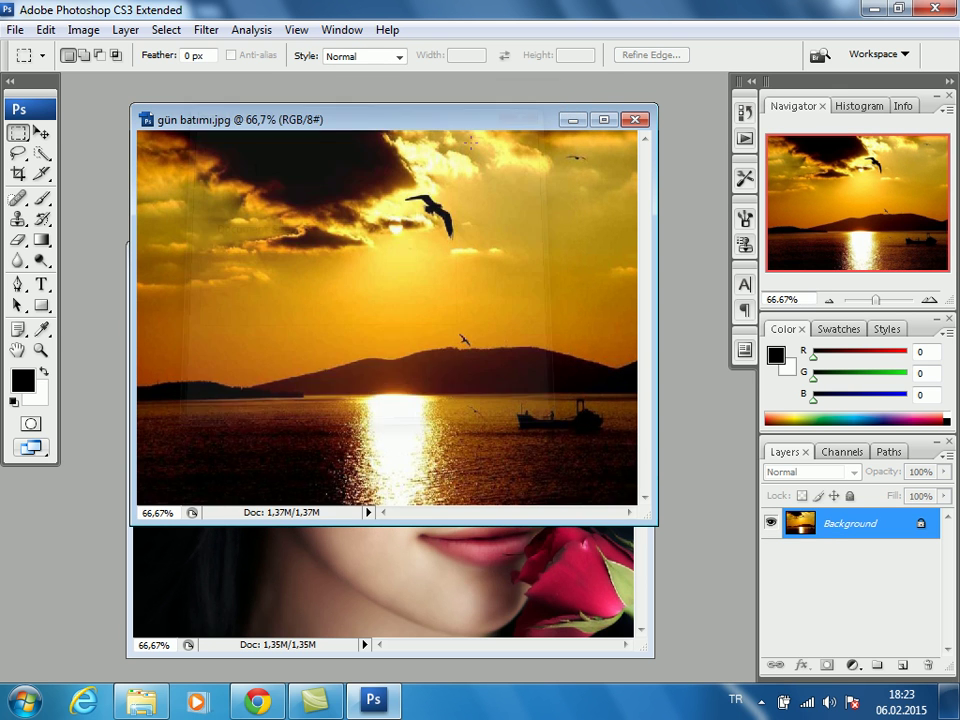
Reposition the sunset window and bring the woman-with-rose photo to the front
{"action": "left_click_drag", "start_coordinate": [451, 127], "coordinate": [436, 108]}
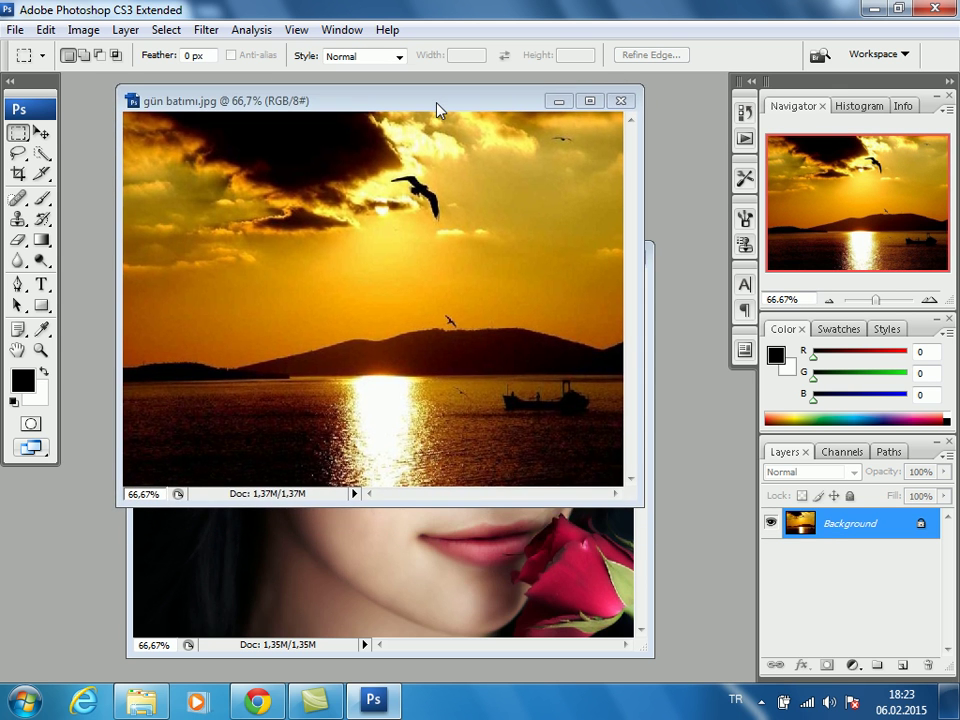
{"action": "left_click", "coordinate": [638, 630]}
{"action": "left_click_drag", "start_coordinate": [368, 252], "coordinate": [326, 182]}
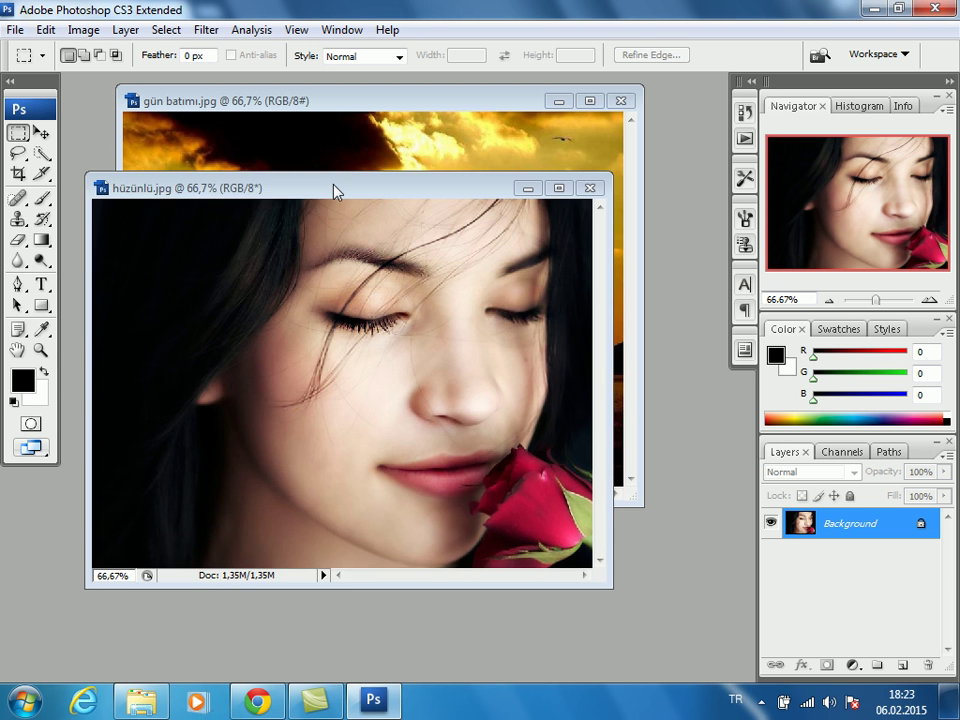
Set the woman photo's height to 600 pixels in Image Size, making it 800×600
{"action": "left_click", "coordinate": [81, 32]}
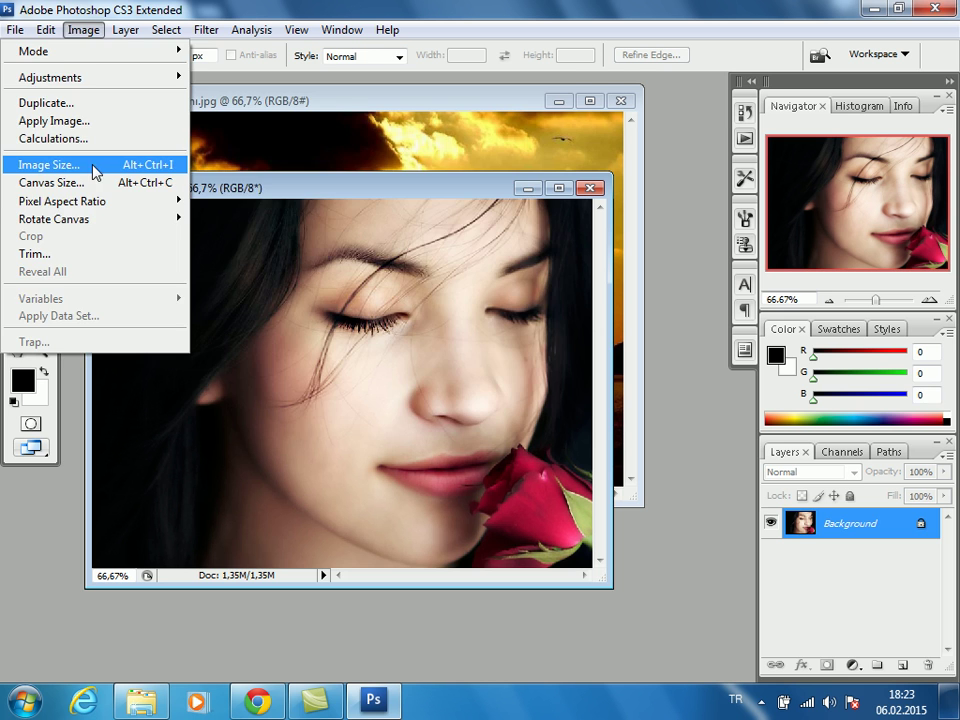
{"action": "left_click", "coordinate": [94, 166]}
{"action": "key", "text": "Tab"}
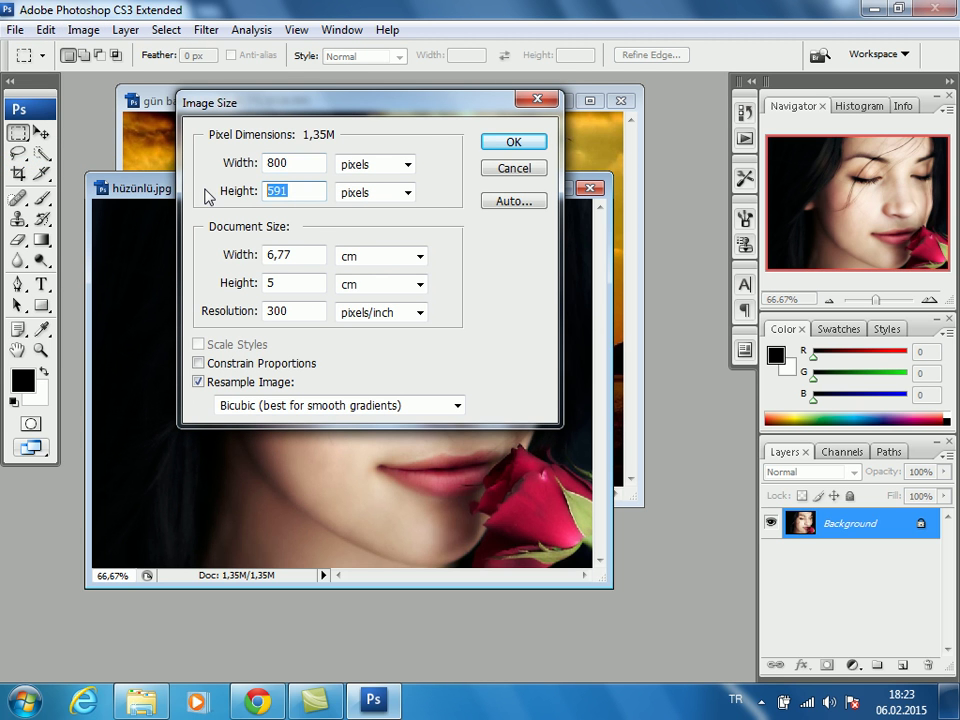
{"action": "type", "text": "600"}
{"action": "left_click", "coordinate": [512, 143]}
{"action": "mouse_move", "coordinate": [469, 196]}
{"action": "left_mouse_down"}
{"action": "mouse_move", "coordinate": [518, 200]}
{"action": "mouse_move", "coordinate": [503, 201]}
{"action": "left_mouse_up"}
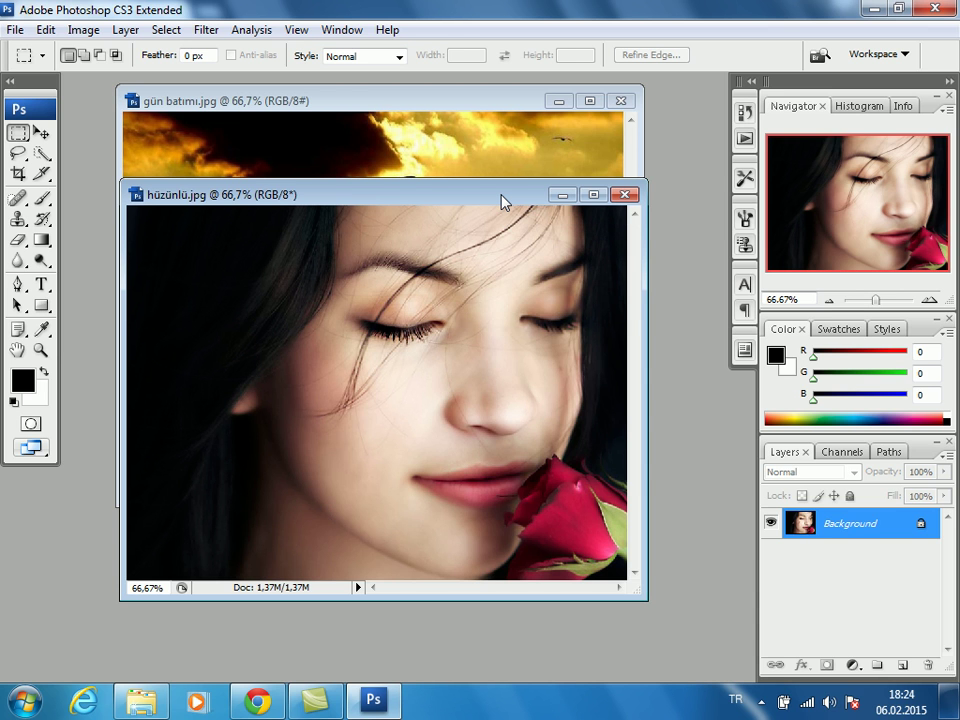
Bring the sunset photo back to the front and reposition its window
{"action": "left_click", "coordinate": [332, 124]}
{"action": "mouse_move", "coordinate": [345, 106]}
{"action": "left_mouse_down"}
{"action": "mouse_move", "coordinate": [272, 148]}
{"action": "mouse_move", "coordinate": [298, 100]}
{"action": "mouse_move", "coordinate": [375, 128]}
{"action": "mouse_move", "coordinate": [428, 432]}
{"action": "mouse_move", "coordinate": [281, 199]}
{"action": "mouse_move", "coordinate": [313, 137]}
{"action": "mouse_move", "coordinate": [373, 101]}
{"action": "mouse_move", "coordinate": [339, 118]}
{"action": "left_mouse_up"}
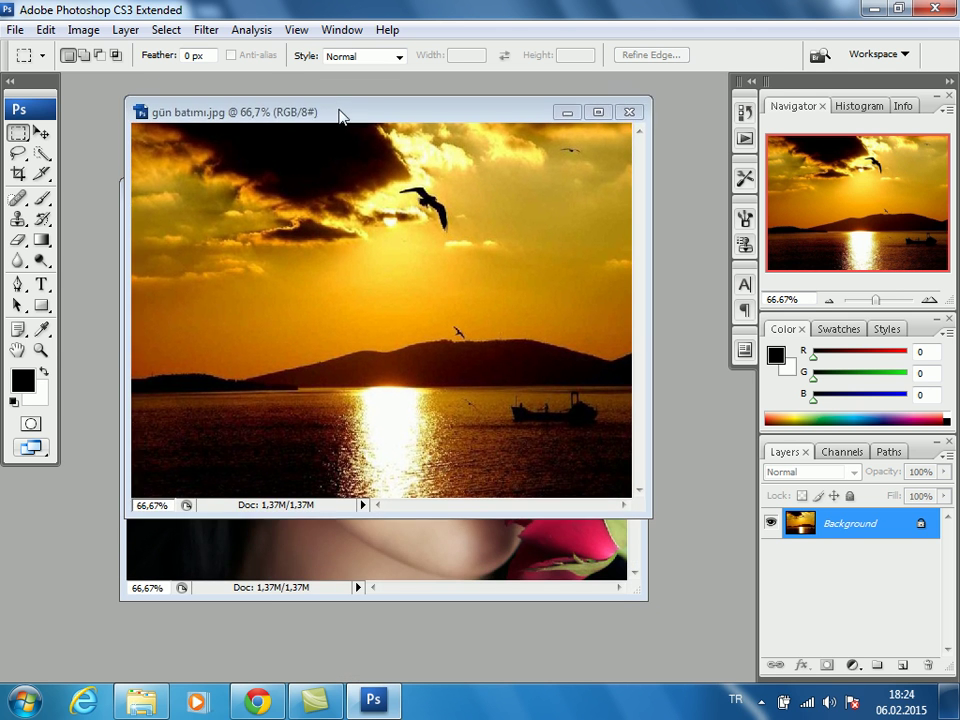
{"action": "left_click", "coordinate": [84, 31]}
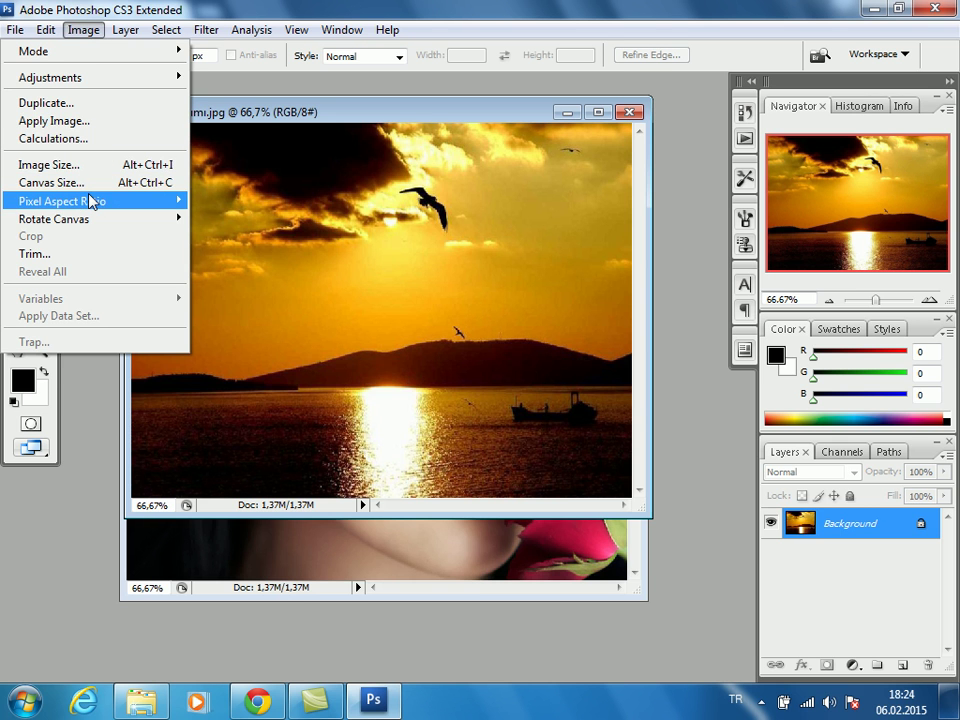
Open Apply Image on the sunset and compare the sunset and hüzünlü.jpg as the source
{"action": "left_click", "coordinate": [63, 124]}
{"action": "mouse_move", "coordinate": [450, 156]}
{"action": "left_mouse_down"}
{"action": "mouse_move", "coordinate": [590, 298]}
{"action": "mouse_move", "coordinate": [543, 316]}
{"action": "mouse_move", "coordinate": [520, 294]}
{"action": "left_mouse_up"}
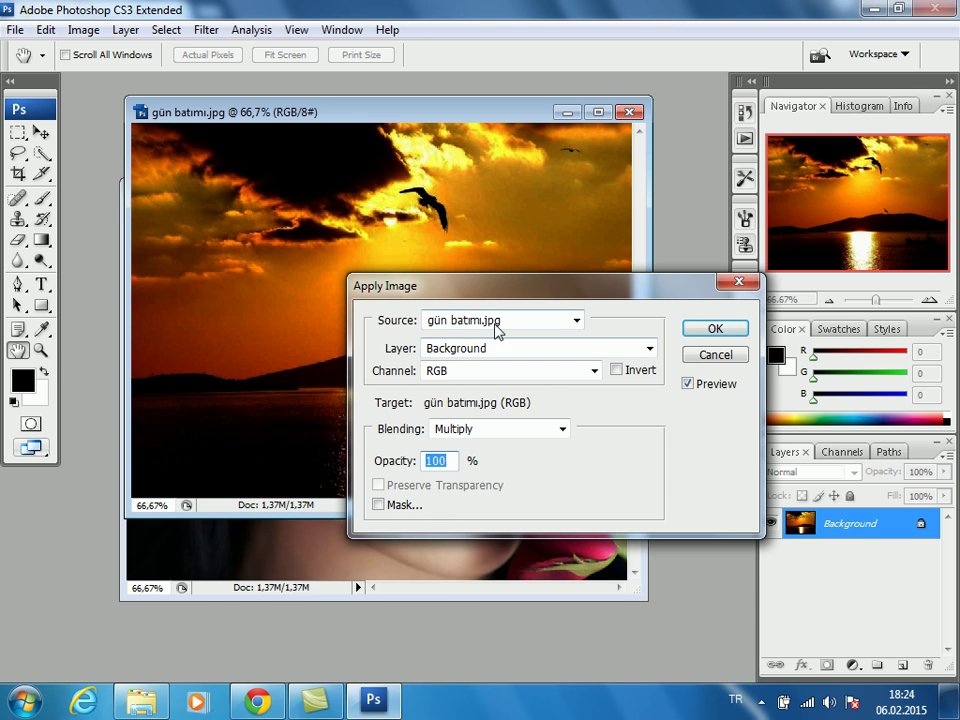
{"action": "left_click_drag", "start_coordinate": [494, 288], "coordinate": [589, 346]}
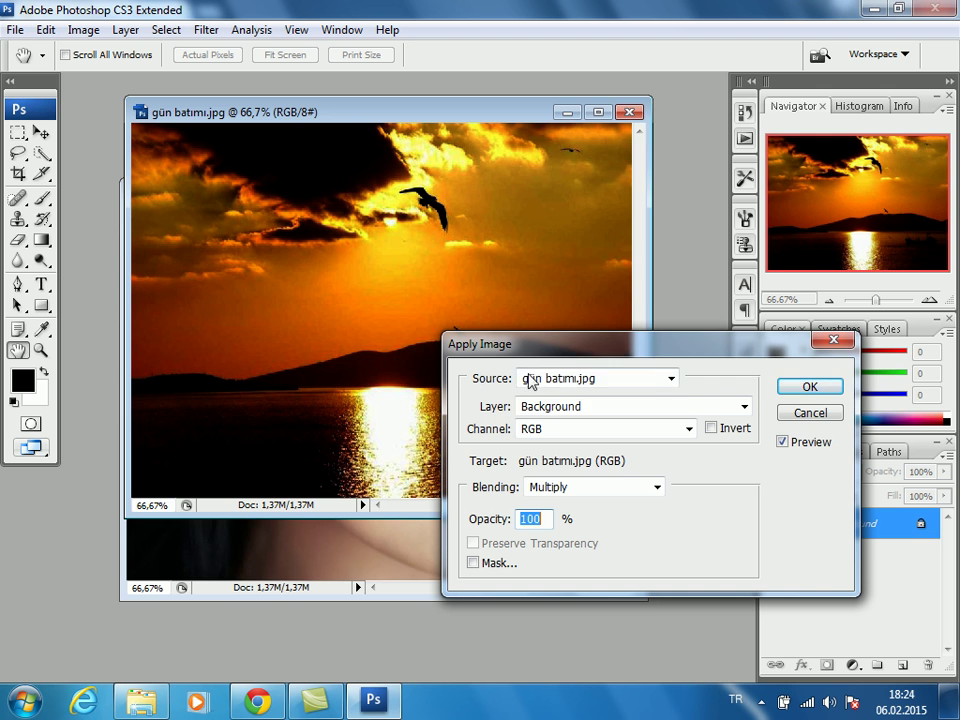
{"action": "left_click", "coordinate": [576, 384]}
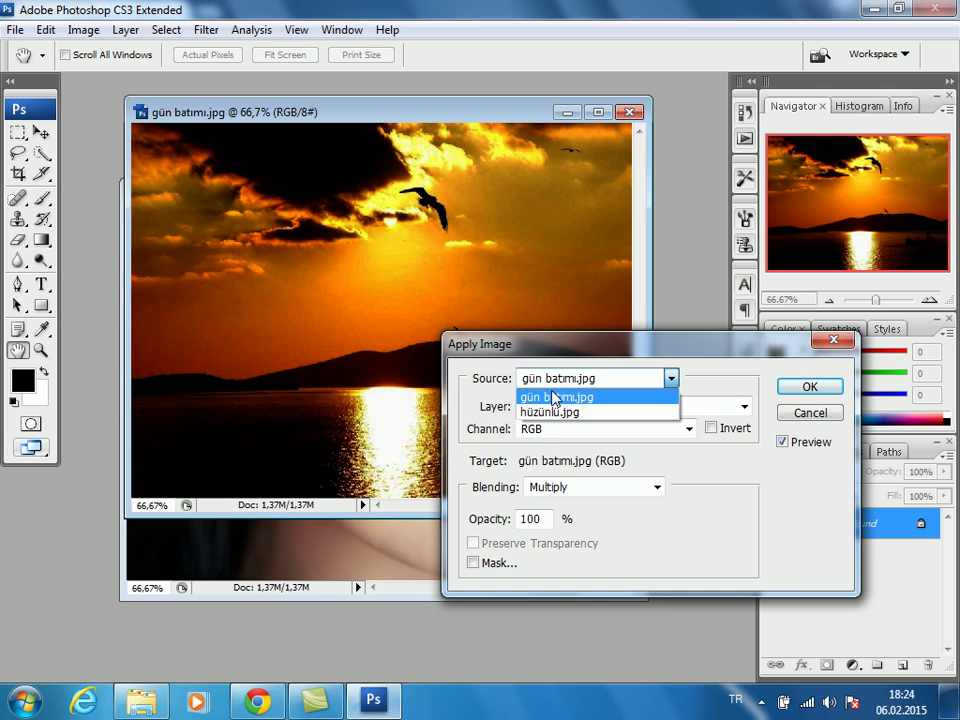
{"action": "left_click", "coordinate": [546, 353]}
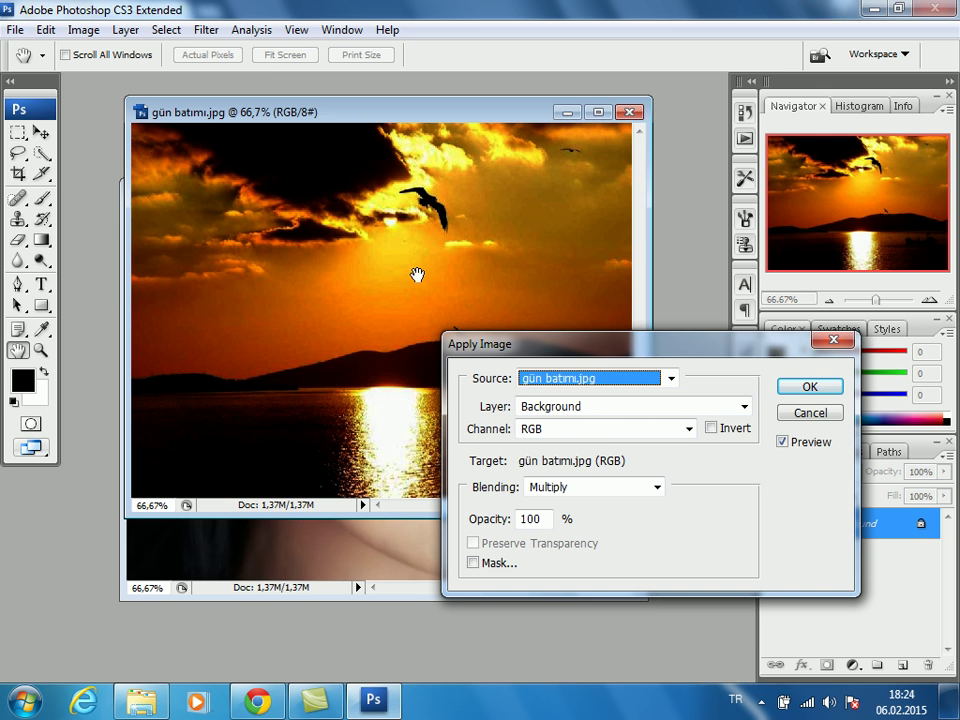
{"action": "left_click", "coordinate": [584, 381]}
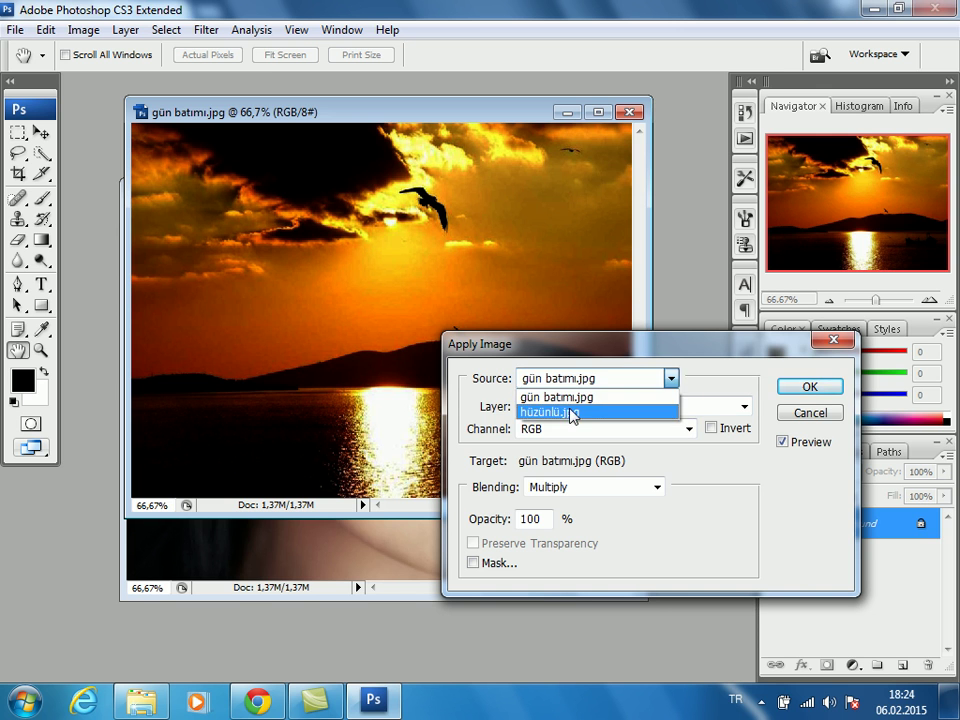
{"action": "left_click", "coordinate": [574, 411]}
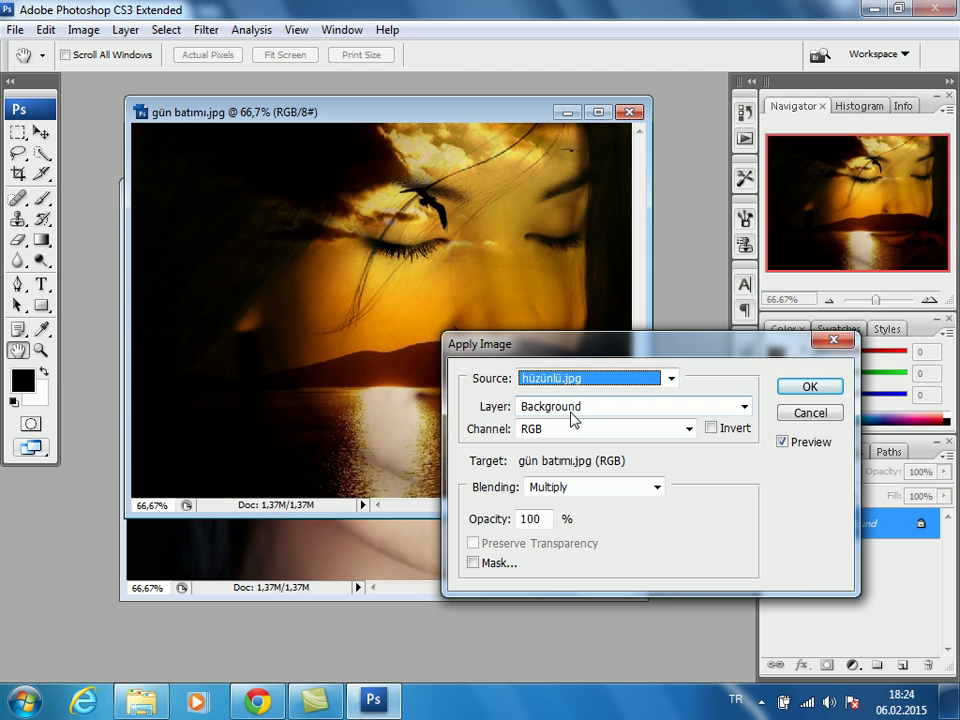
Settle on hüzünlü.jpg as the source, previewing Multiply blending at 100% opacity
{"action": "left_click", "coordinate": [567, 379]}
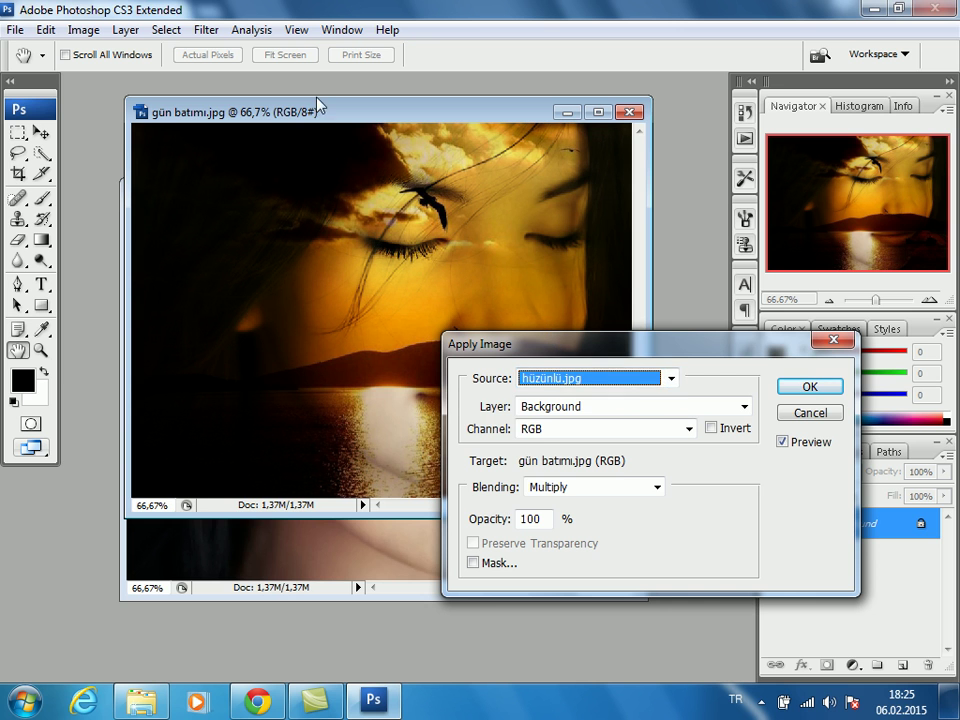
{"action": "left_click", "coordinate": [587, 381]}
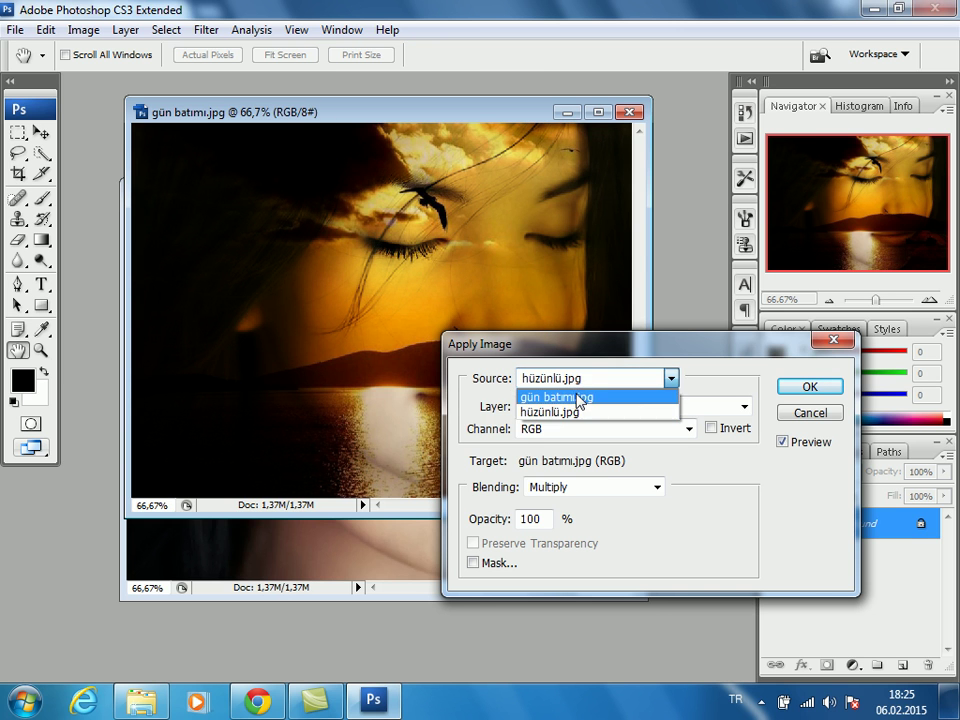
{"action": "left_click", "coordinate": [581, 397]}
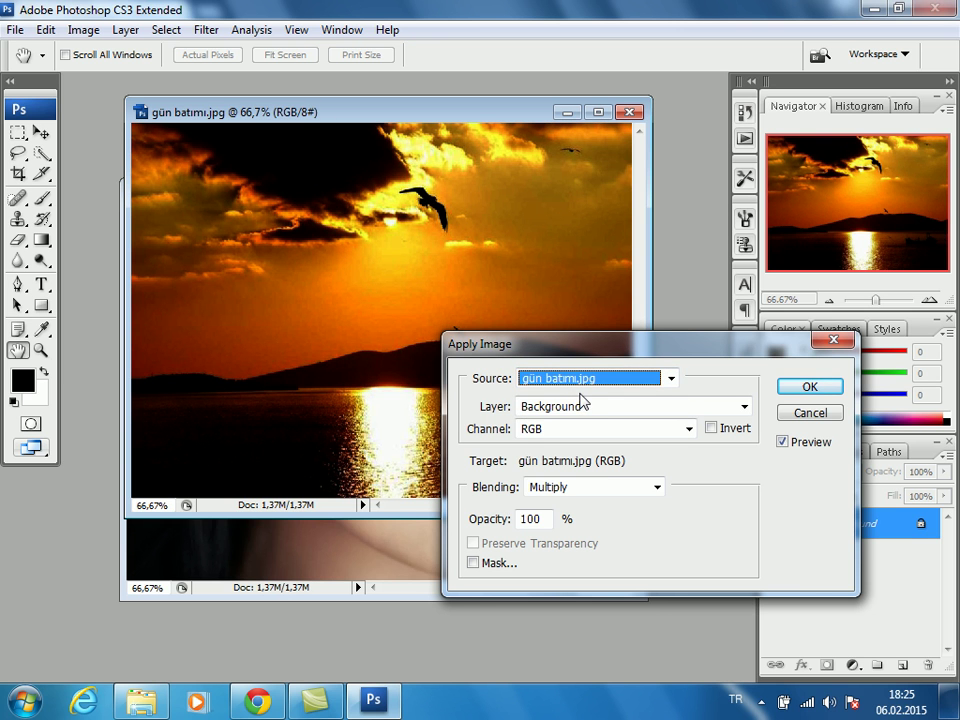
{"action": "left_click", "coordinate": [578, 379]}
{"action": "left_click", "coordinate": [566, 413]}
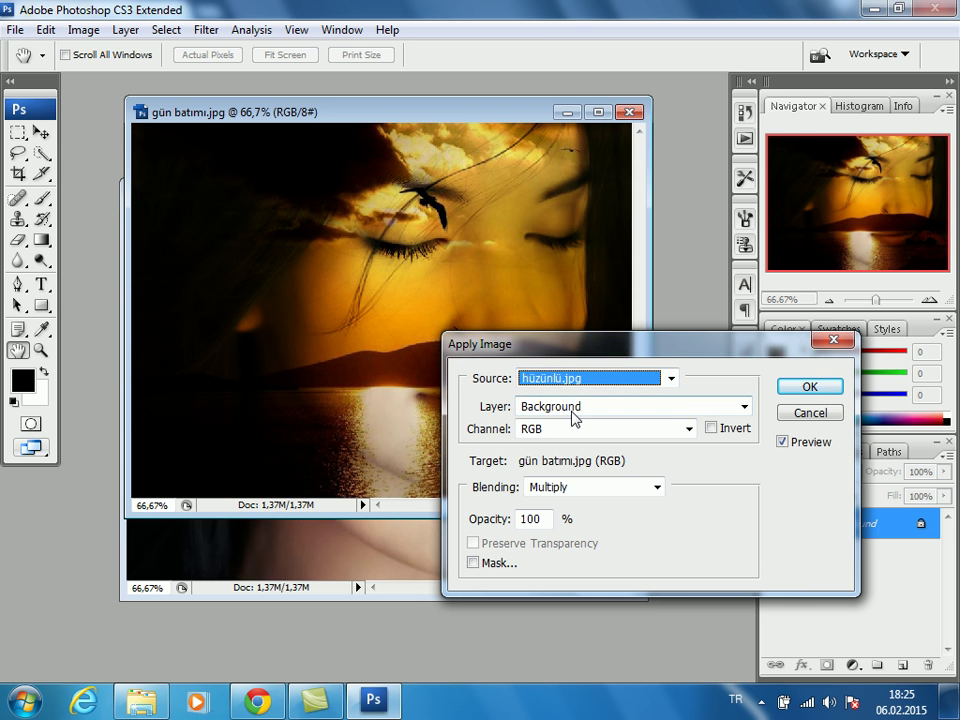
{"action": "left_click_drag", "start_coordinate": [554, 356], "coordinate": [517, 402]}
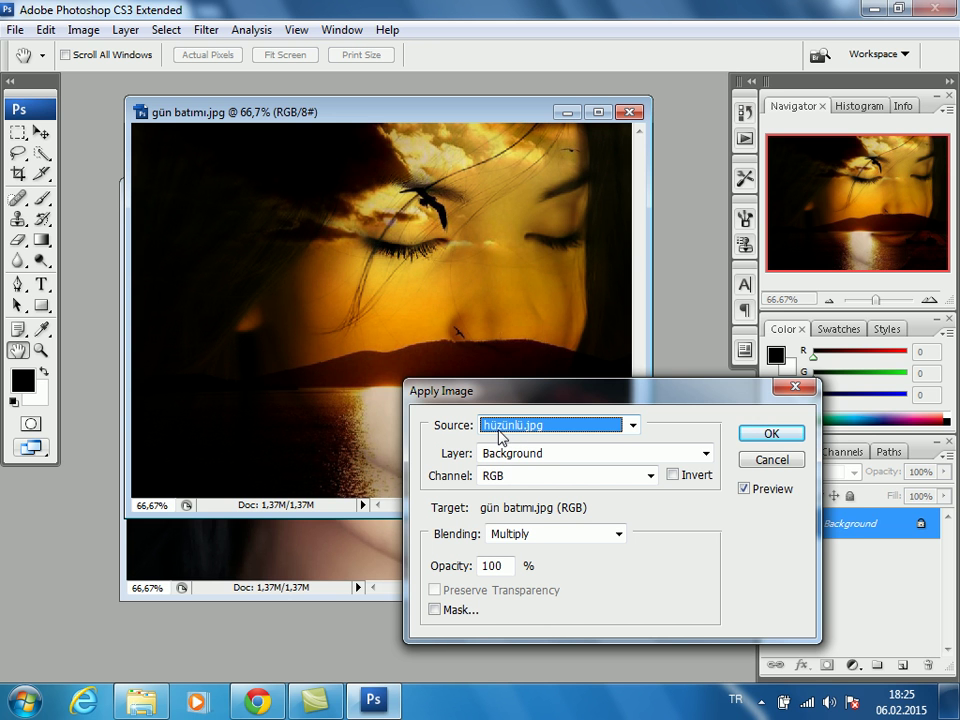
{"action": "mouse_move", "coordinate": [525, 395]}
{"action": "left_mouse_down"}
{"action": "mouse_move", "coordinate": [585, 385]}
{"action": "mouse_move", "coordinate": [658, 456]}
{"action": "mouse_move", "coordinate": [603, 440]}
{"action": "mouse_move", "coordinate": [601, 415]}
{"action": "mouse_move", "coordinate": [647, 403]}
{"action": "mouse_move", "coordinate": [662, 429]}
{"action": "mouse_move", "coordinate": [657, 422]}
{"action": "left_mouse_up"}
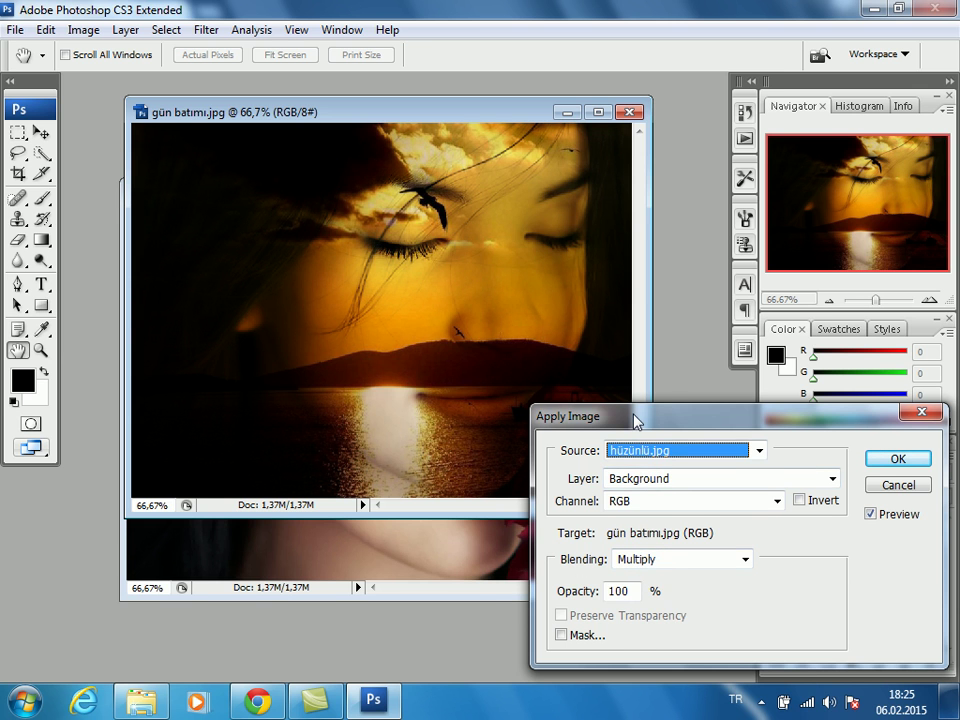
{"action": "left_click_drag", "start_coordinate": [637, 421], "coordinate": [653, 417]}
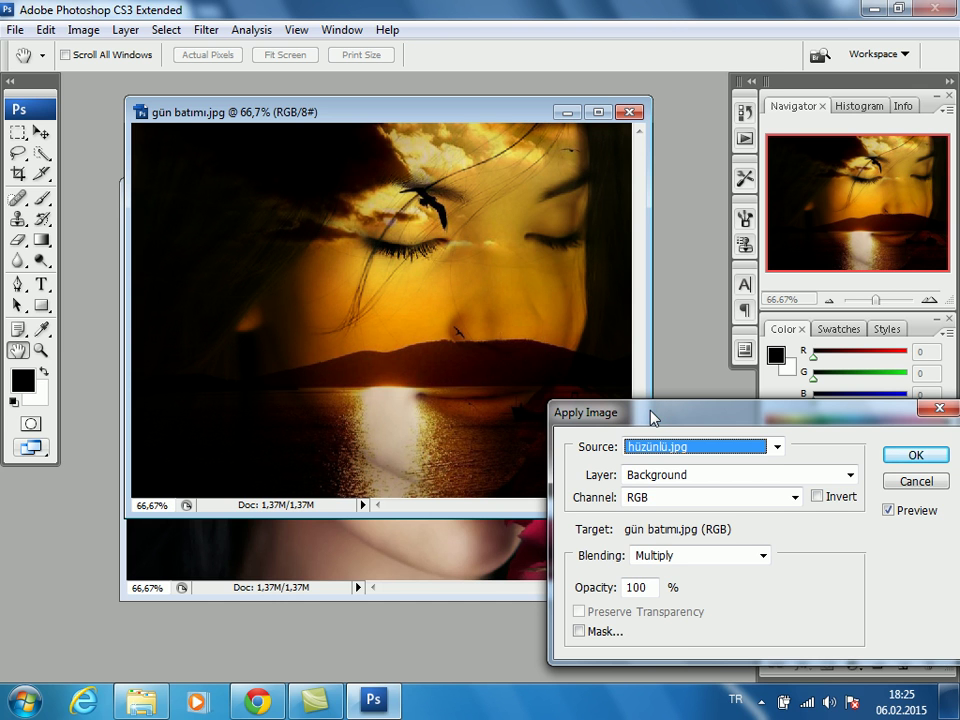
Preview the blend in Lighten, Linear Light, Vivid Light and Screen modes
{"action": "left_click", "coordinate": [662, 565]}
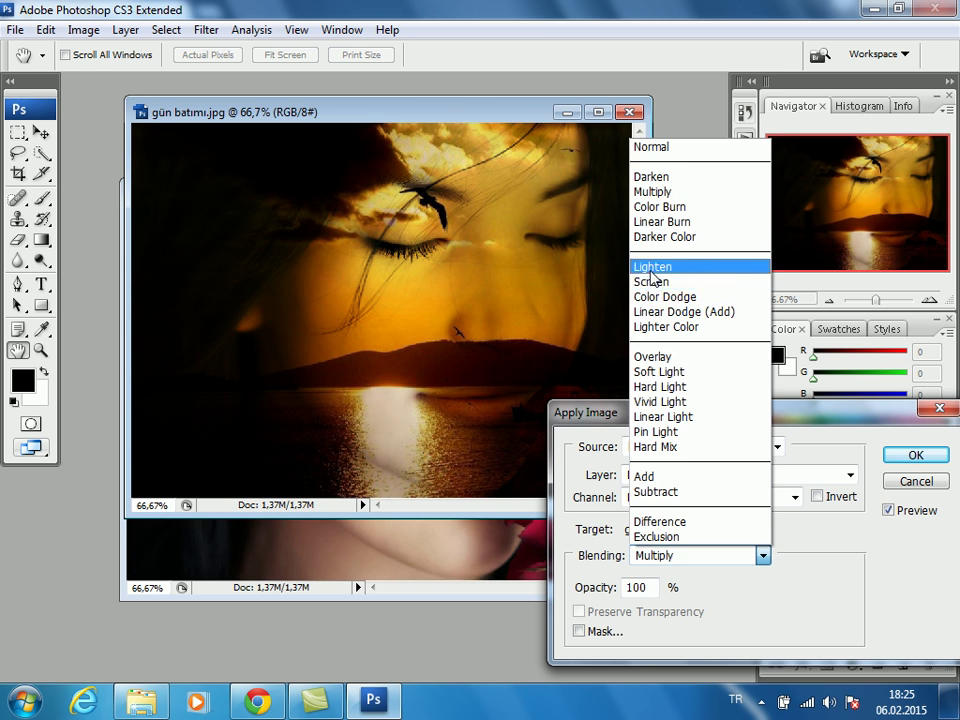
{"action": "left_click", "coordinate": [653, 272]}
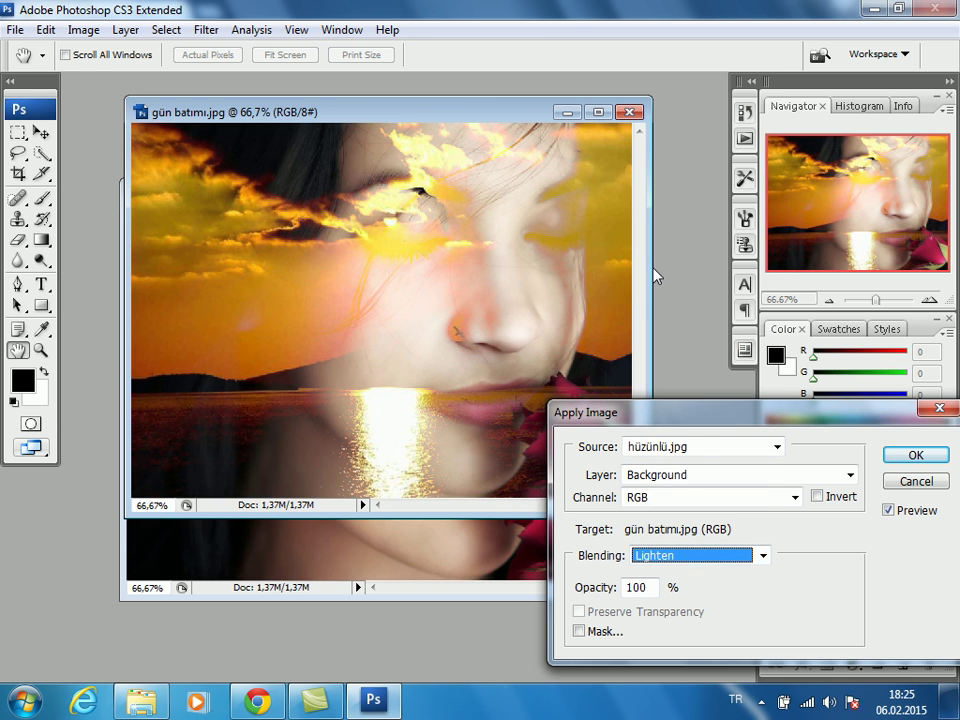
{"action": "left_click", "coordinate": [680, 556]}
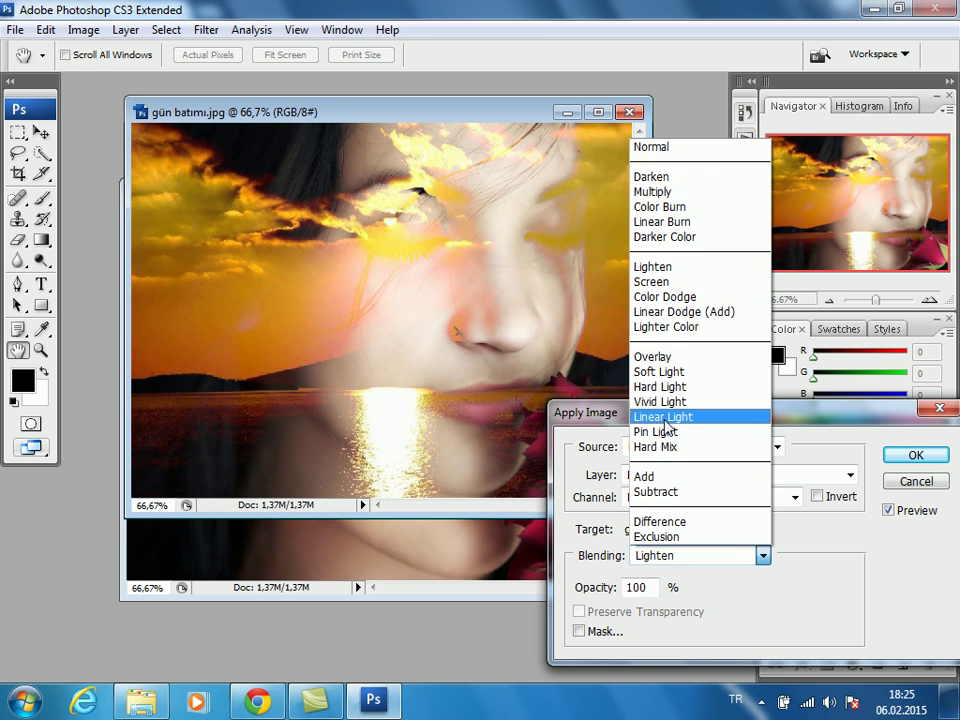
{"action": "left_click", "coordinate": [662, 416]}
{"action": "left_click", "coordinate": [672, 557]}
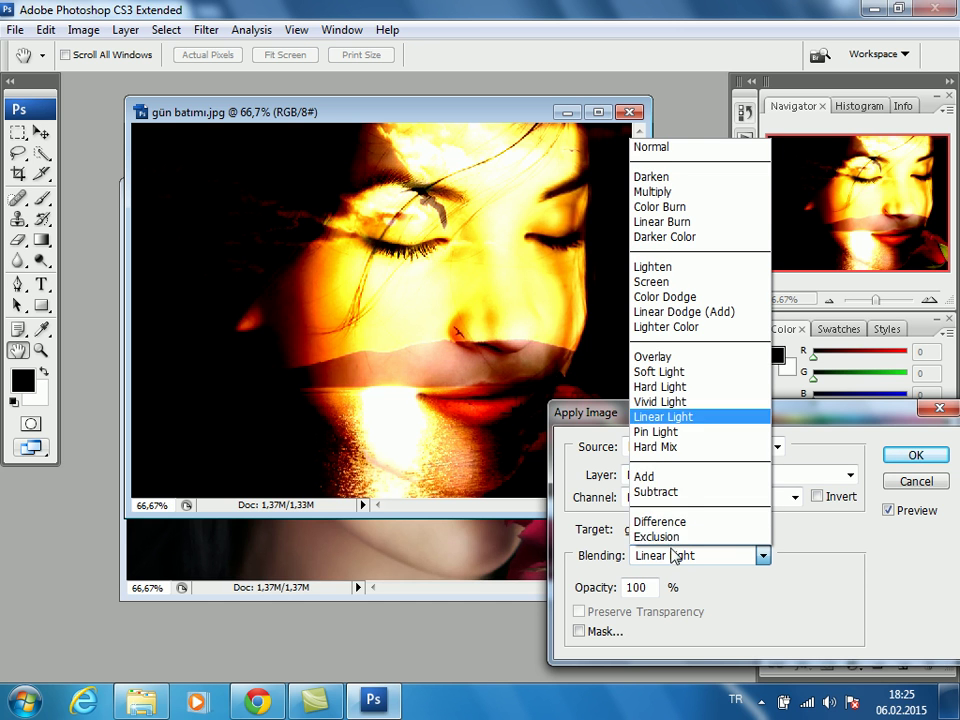
{"action": "left_click", "coordinate": [664, 401]}
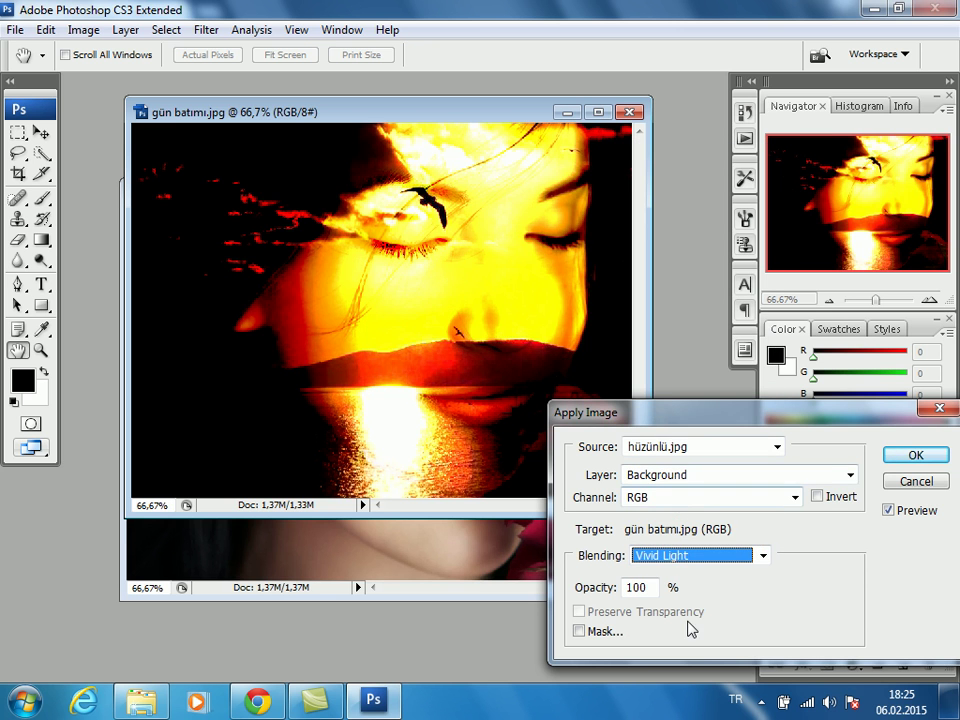
{"action": "left_click", "coordinate": [677, 554]}
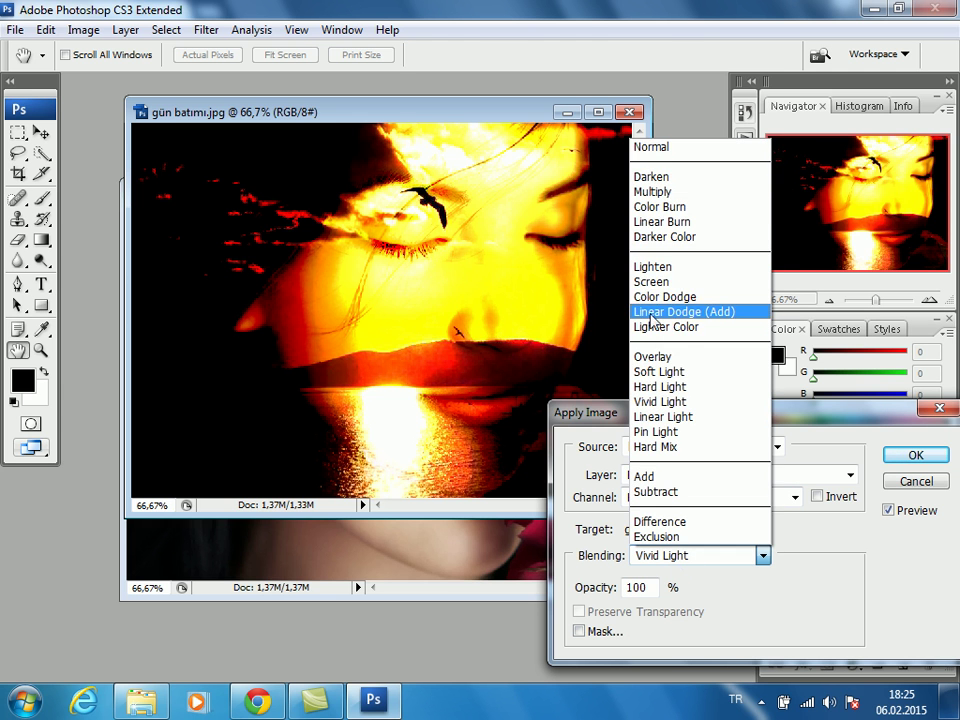
{"action": "left_click", "coordinate": [660, 282]}
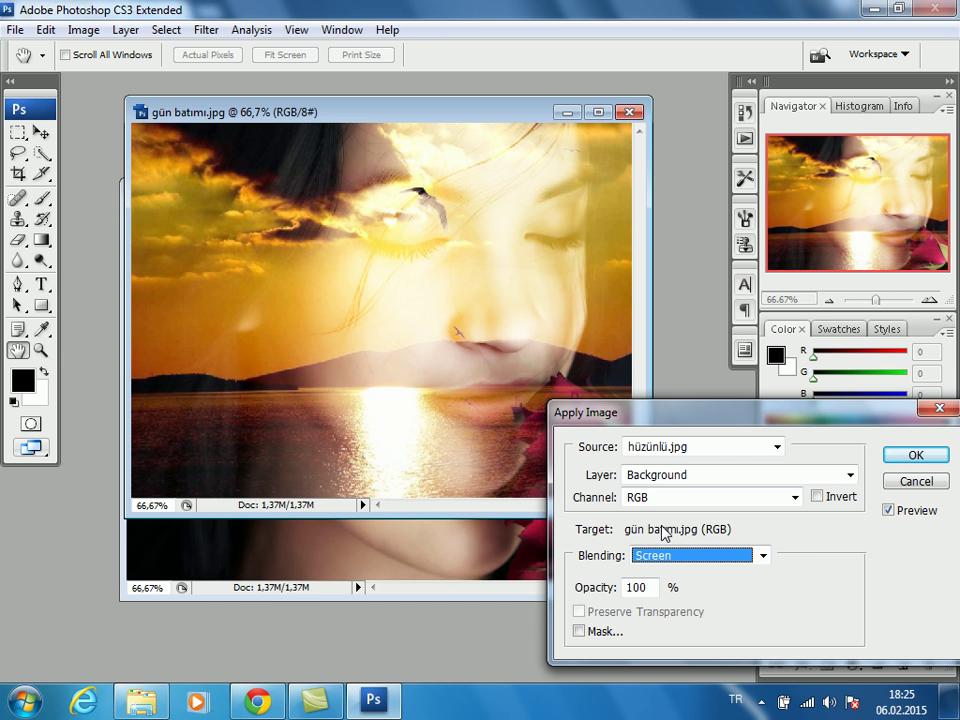
Set the blend mode to Soft Light, then switch to the browser's sunset poem page
{"action": "left_click", "coordinate": [660, 556]}
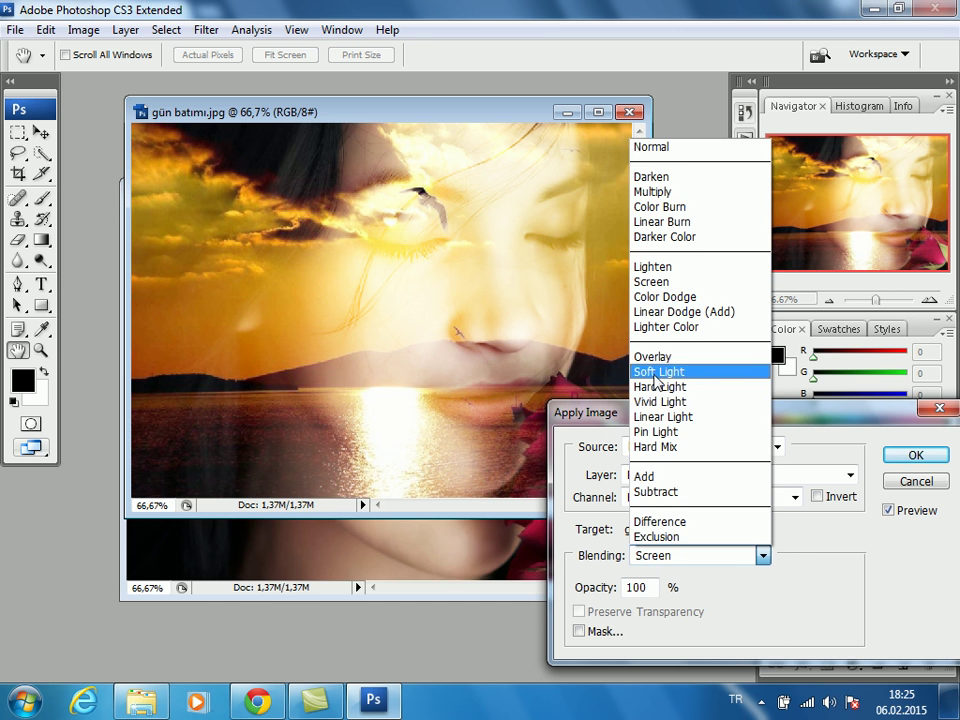
{"action": "left_click", "coordinate": [655, 372]}
{"action": "mouse_move", "coordinate": [648, 413]}
{"action": "left_mouse_down"}
{"action": "mouse_move", "coordinate": [514, 354]}
{"action": "mouse_move", "coordinate": [664, 486]}
{"action": "mouse_move", "coordinate": [612, 442]}
{"action": "mouse_move", "coordinate": [530, 398]}
{"action": "left_mouse_up"}
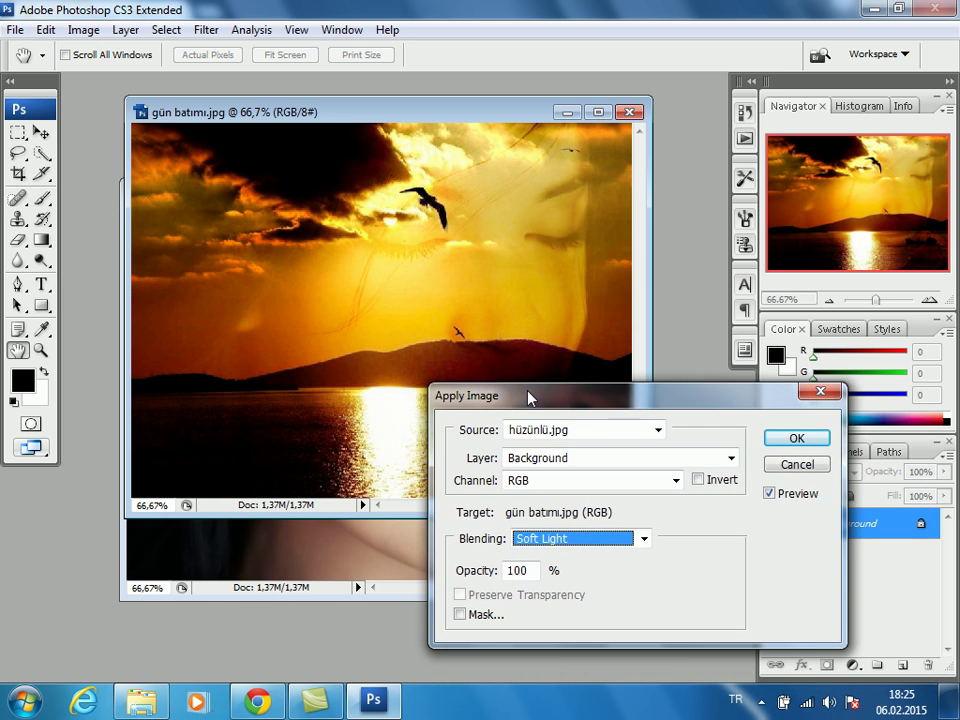
{"action": "left_click", "coordinate": [257, 700]}
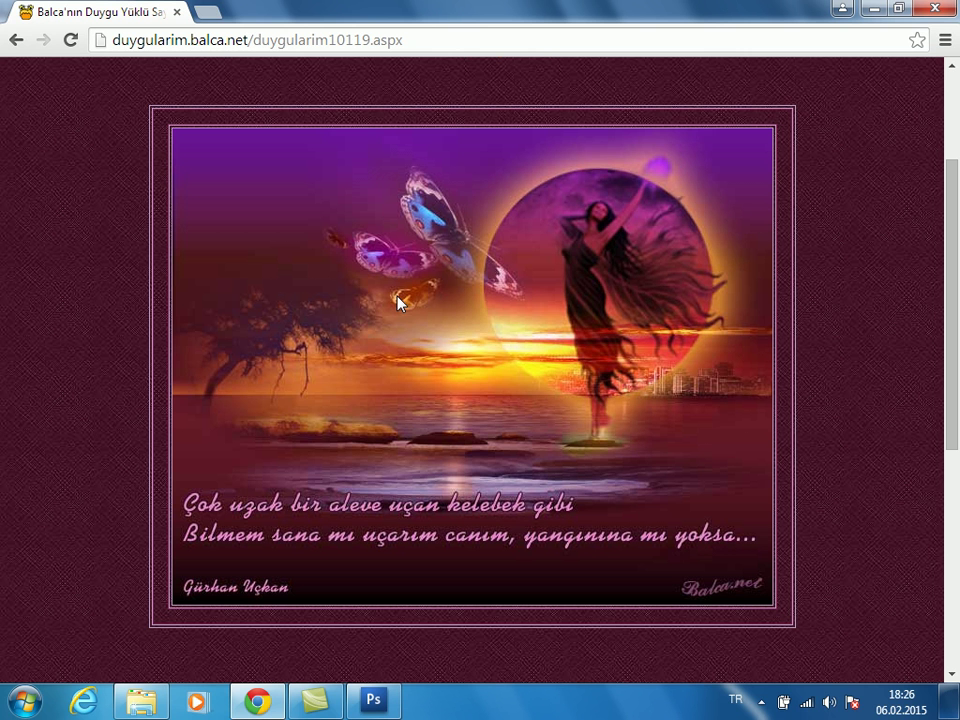
Browse balca.net poems 0112 'Güllerden Biri Olmak İsterdim' and 0107 'Varoluşa Son Dokunuş'
{"action": "left_click", "coordinate": [16, 40]}
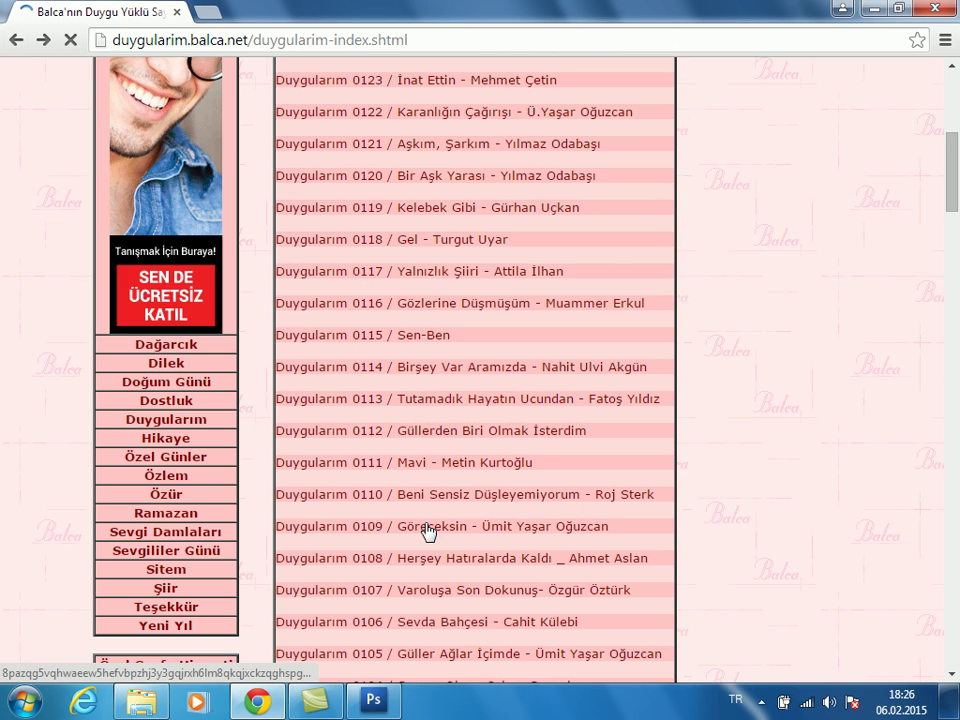
{"action": "left_click", "coordinate": [461, 432]}
{"action": "scroll", "coordinate": [760, 450], "scroll_direction": "down", "scroll_amount": 3}
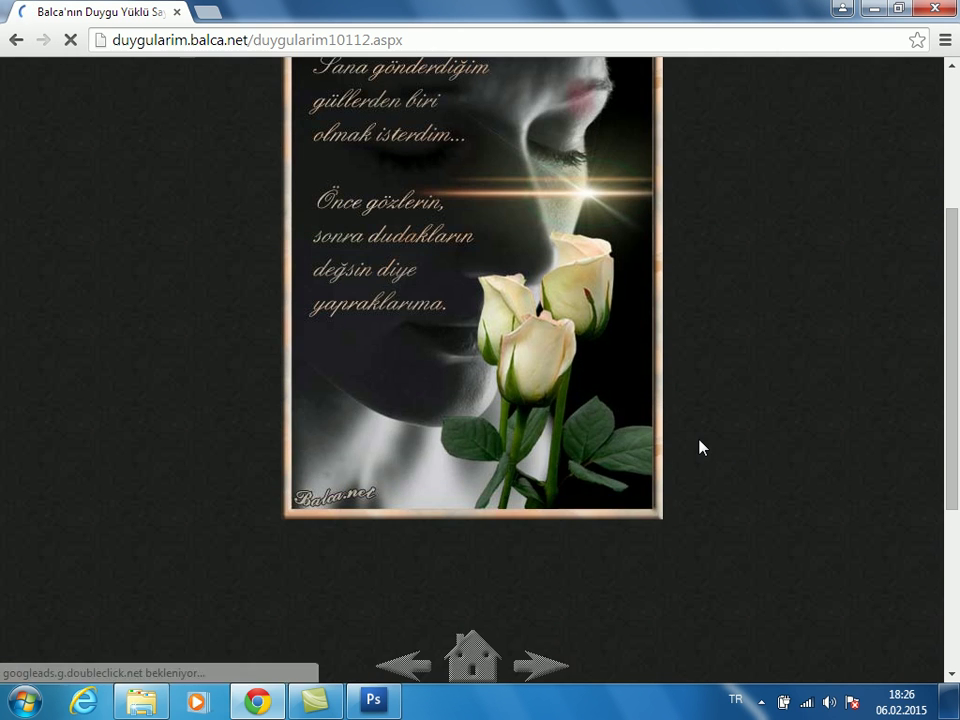
{"action": "scroll", "coordinate": [700, 460], "scroll_direction": "up", "scroll_amount": 2}
{"action": "left_click", "coordinate": [16, 40]}
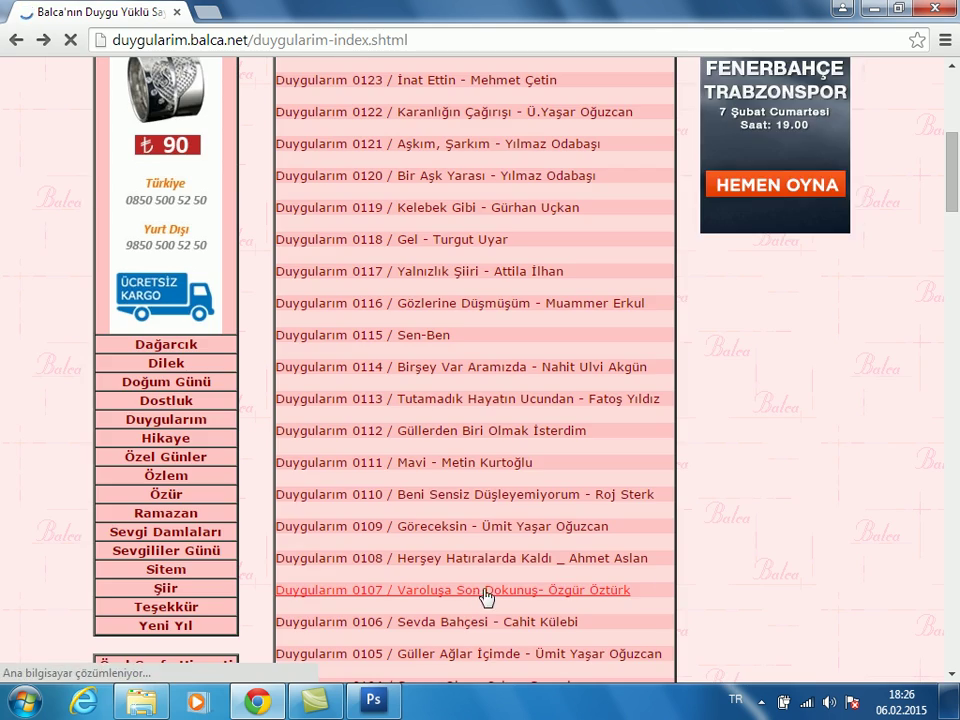
{"action": "left_click", "coordinate": [485, 592]}
{"action": "scroll", "coordinate": [669, 536], "scroll_direction": "down", "scroll_amount": 3}
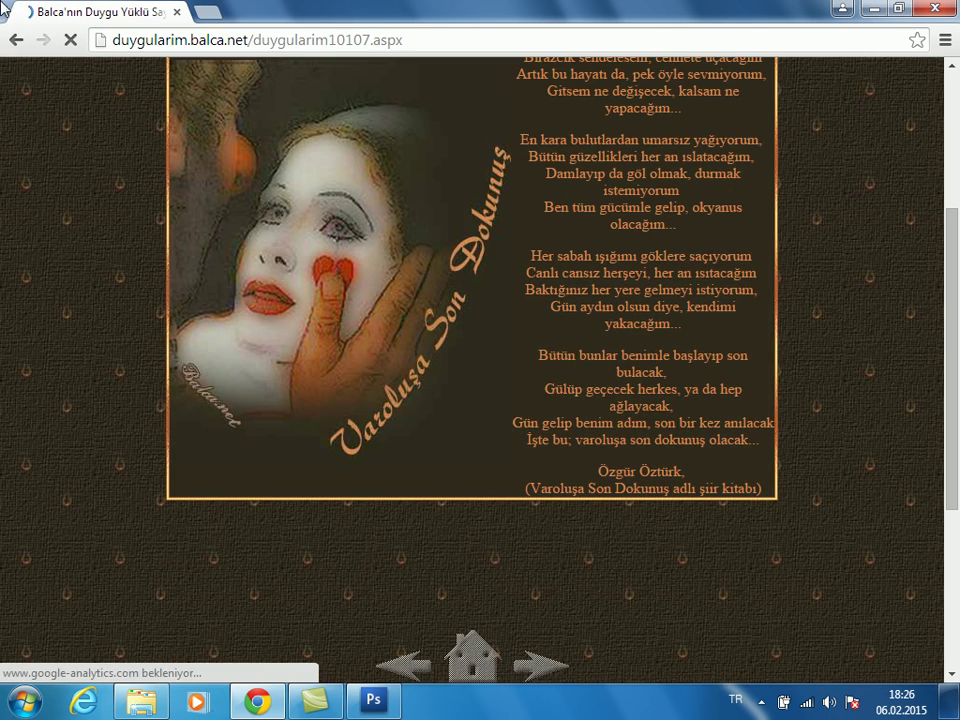
{"action": "left_click", "coordinate": [16, 40]}
Read poems 0100 'Alışamadım' and 0097 'Sevgim Acıdı Ardından', then return to Photoshop
{"action": "scroll", "coordinate": [575, 432], "scroll_direction": "down", "scroll_amount": 4}
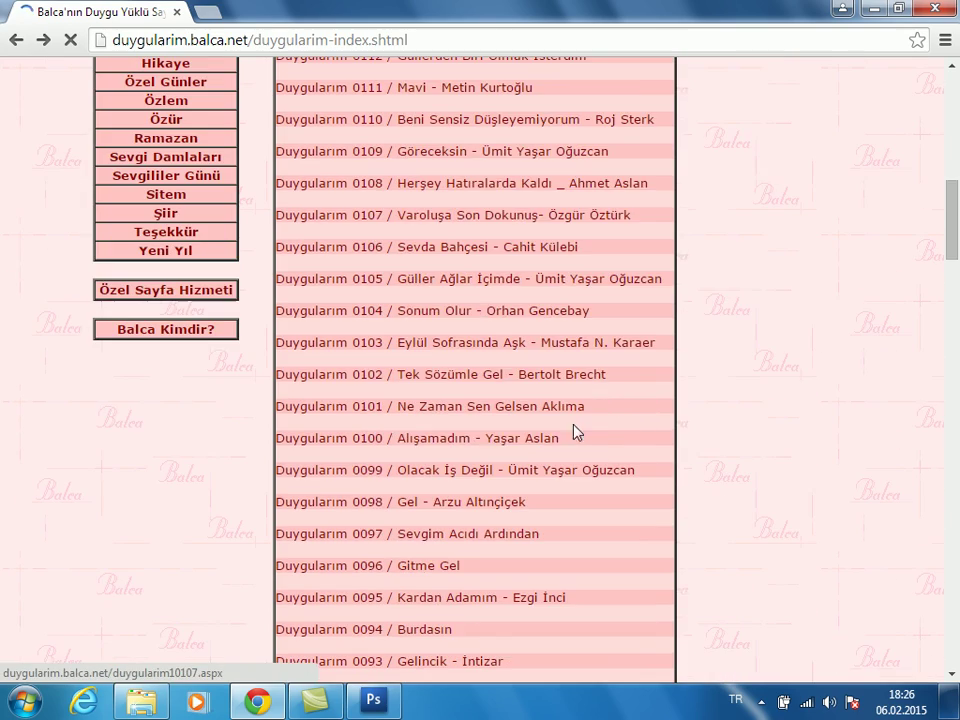
{"action": "left_click", "coordinate": [505, 447]}
{"action": "scroll", "coordinate": [716, 405], "scroll_direction": "down", "scroll_amount": 4}
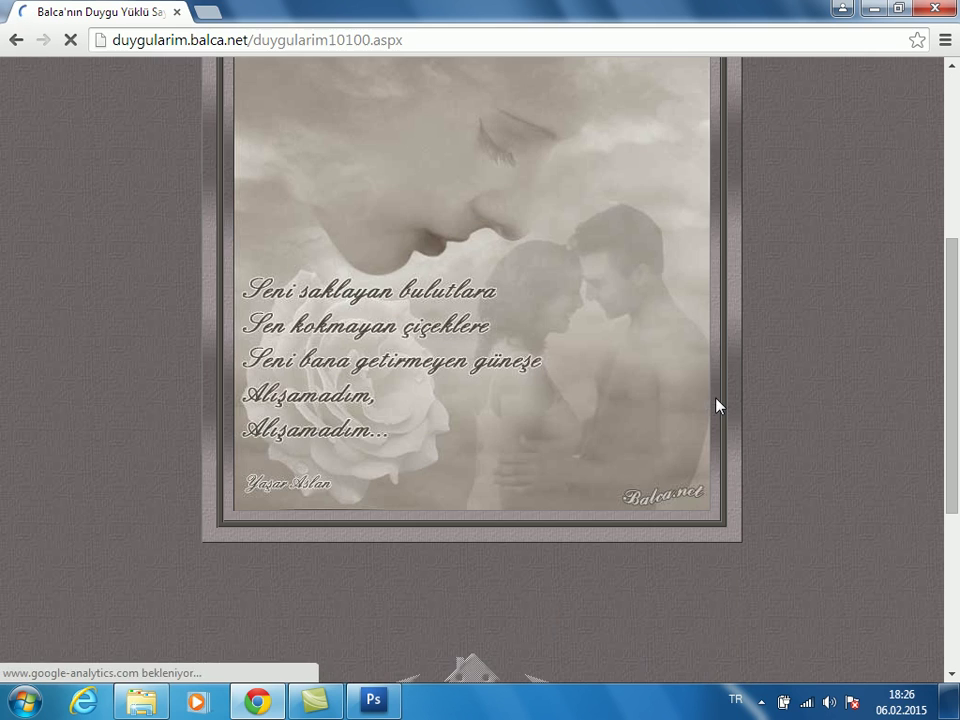
{"action": "left_click", "coordinate": [16, 40]}
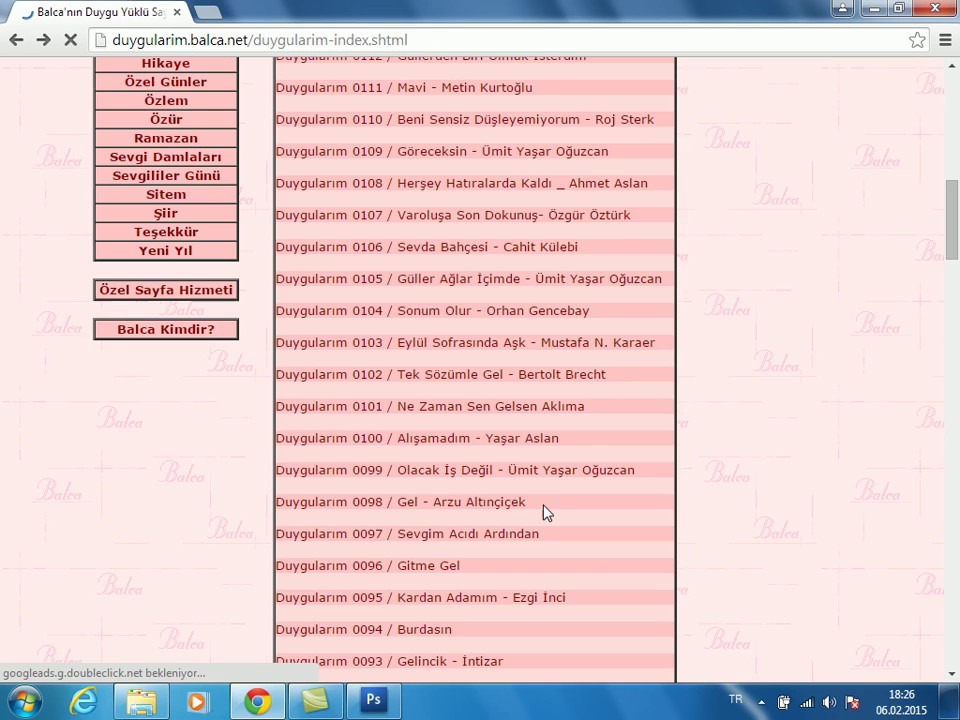
{"action": "left_click", "coordinate": [491, 535]}
{"action": "scroll", "coordinate": [630, 535], "scroll_direction": "down", "scroll_amount": 4}
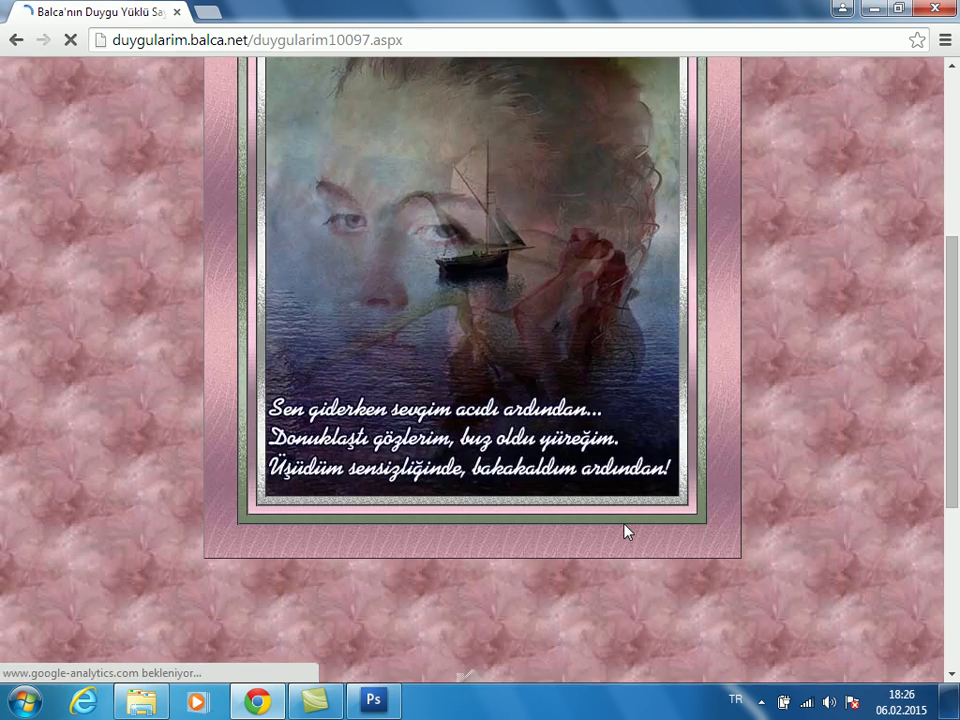
{"action": "scroll", "coordinate": [627, 531], "scroll_direction": "up", "scroll_amount": 1}
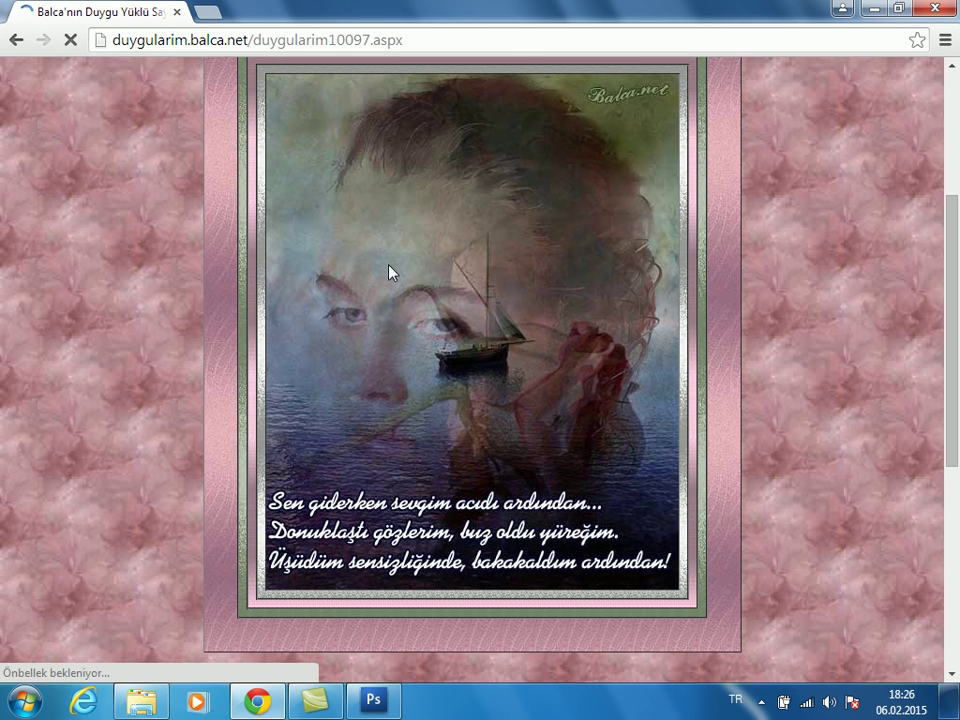
{"action": "left_click", "coordinate": [373, 700]}
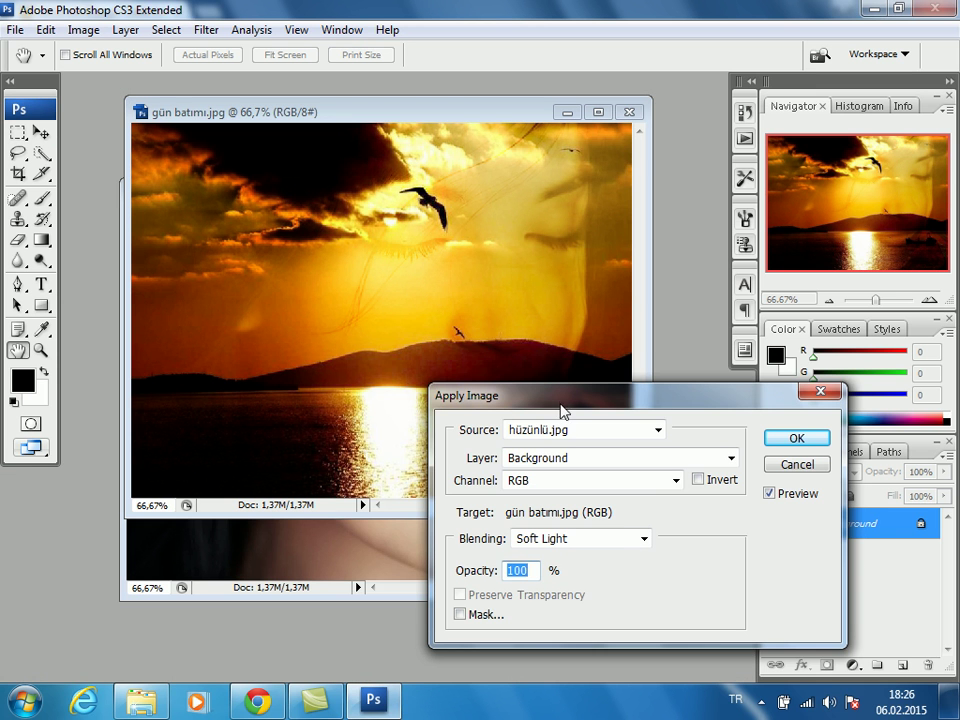
Preview the Apply Image blend in Screen and Color Burn modes
{"action": "left_click_drag", "start_coordinate": [561, 396], "coordinate": [498, 353]}
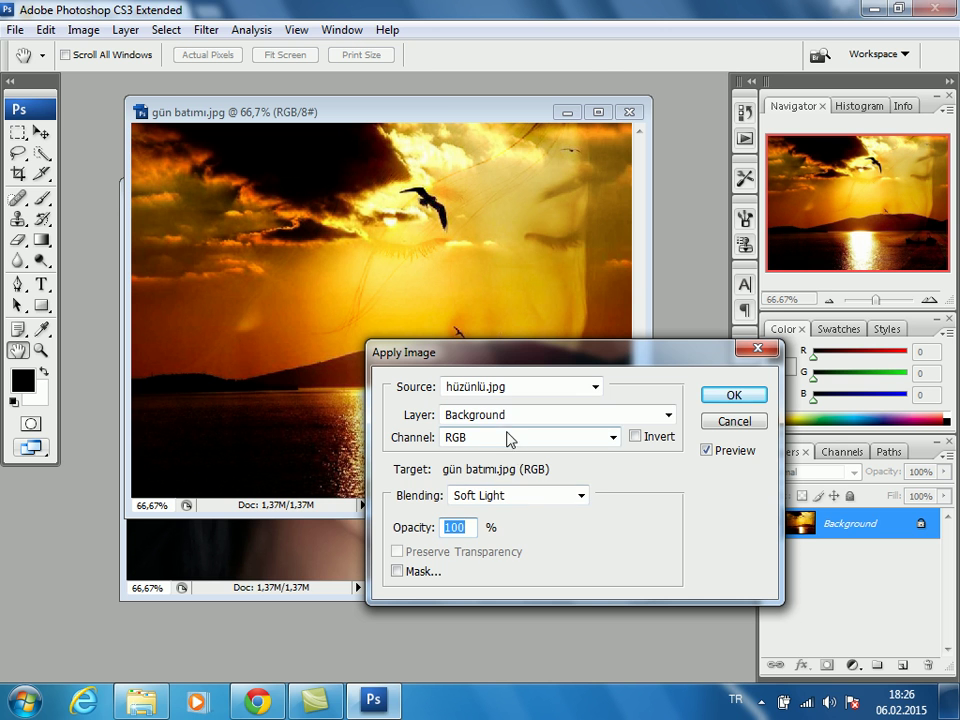
{"action": "left_click", "coordinate": [500, 496]}
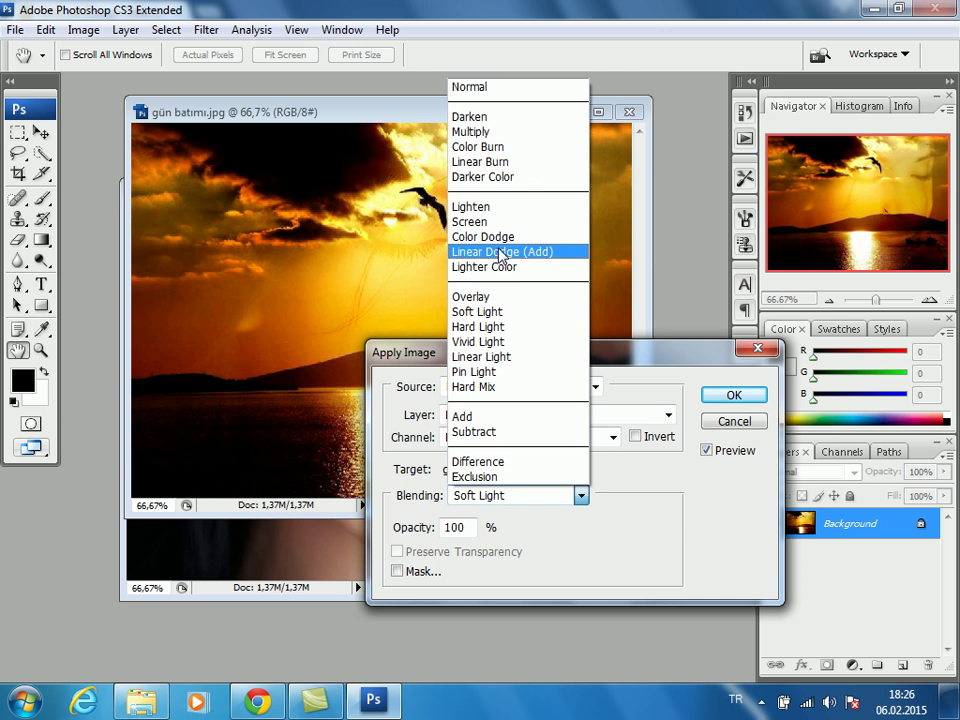
{"action": "left_click", "coordinate": [458, 222]}
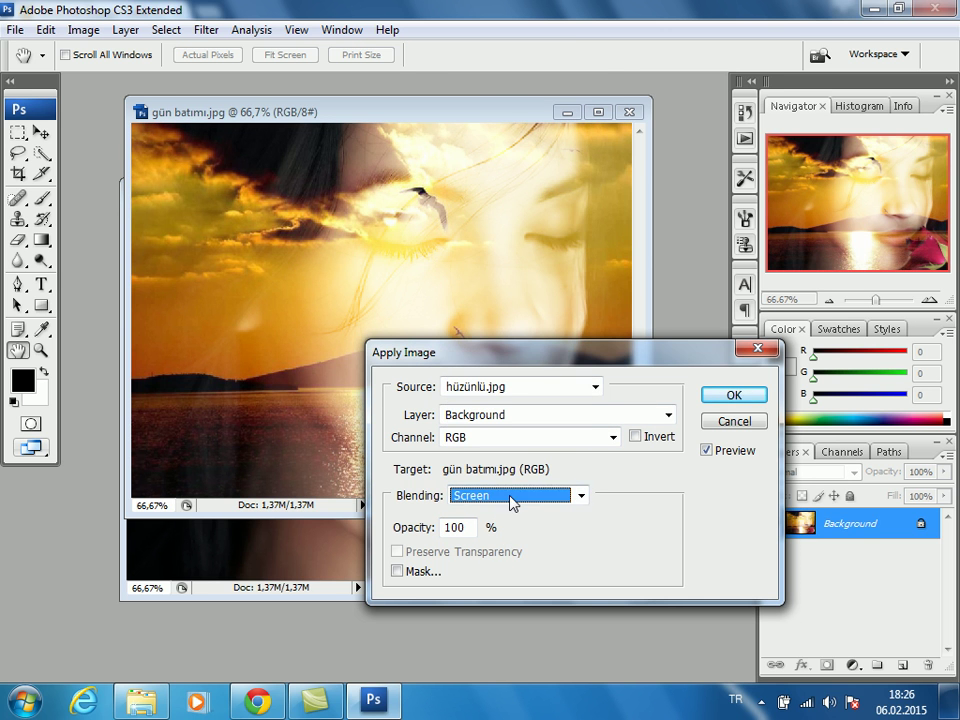
{"action": "left_click", "coordinate": [510, 496]}
{"action": "left_click", "coordinate": [493, 150]}
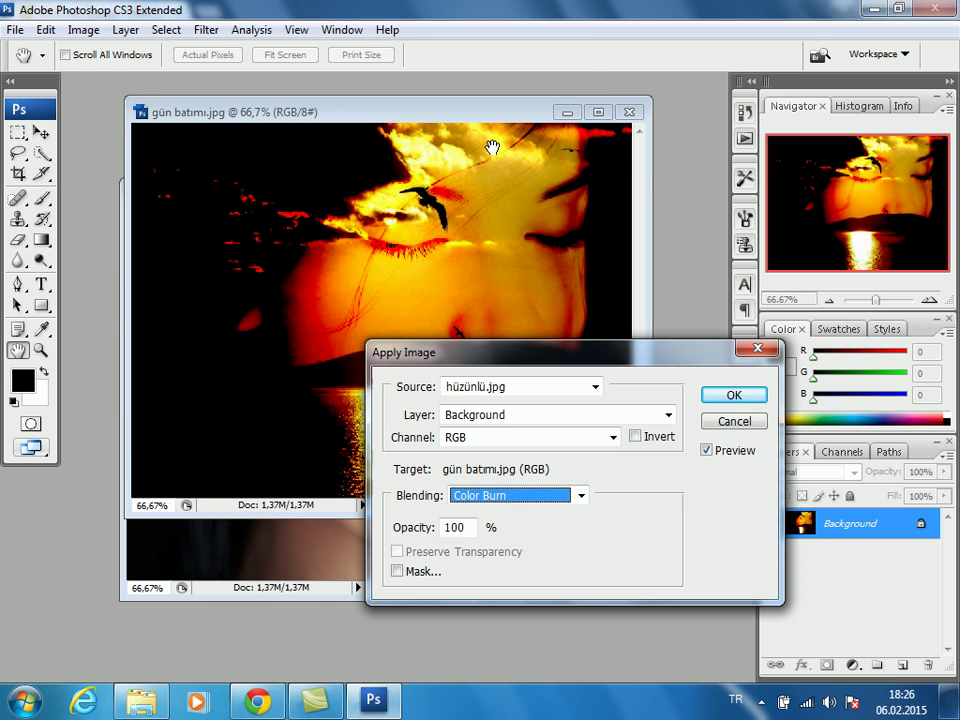
Apply the face photo onto the sunset with Multiply blending
{"action": "mouse_move", "coordinate": [518, 357]}
{"action": "left_mouse_down"}
{"action": "mouse_move", "coordinate": [953, 537]}
{"action": "mouse_move", "coordinate": [948, 555]}
{"action": "mouse_move", "coordinate": [559, 371]}
{"action": "left_mouse_up"}
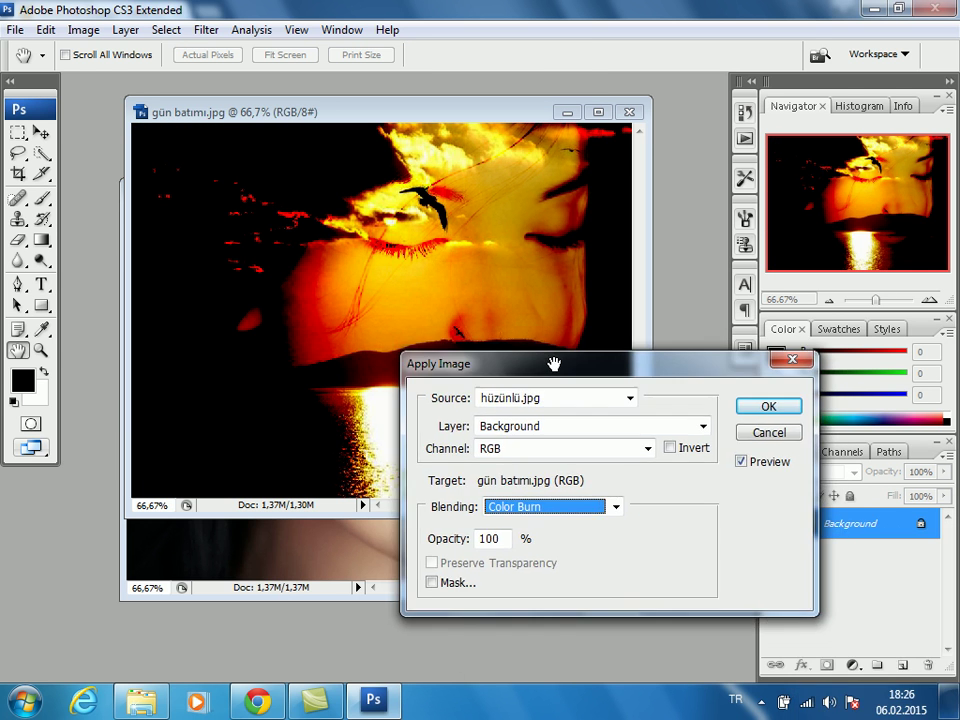
{"action": "left_click", "coordinate": [523, 507]}
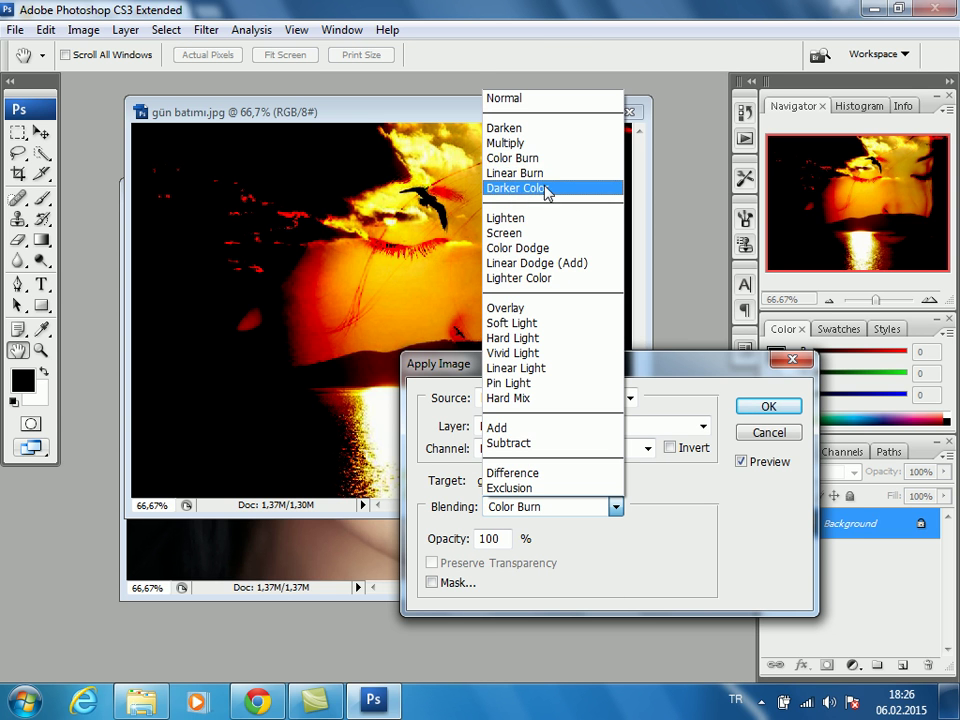
{"action": "left_click", "coordinate": [540, 143]}
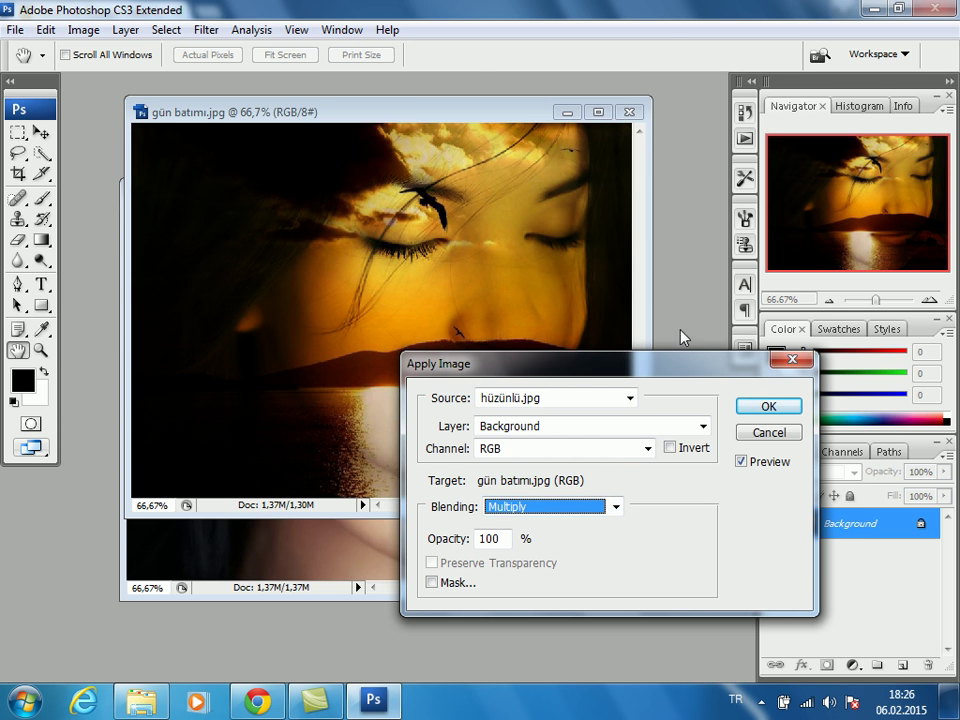
{"action": "left_click", "coordinate": [768, 407]}
Move the sunset document window higher and switch to the poem page in Chrome
{"action": "left_click_drag", "start_coordinate": [408, 121], "coordinate": [367, 192]}
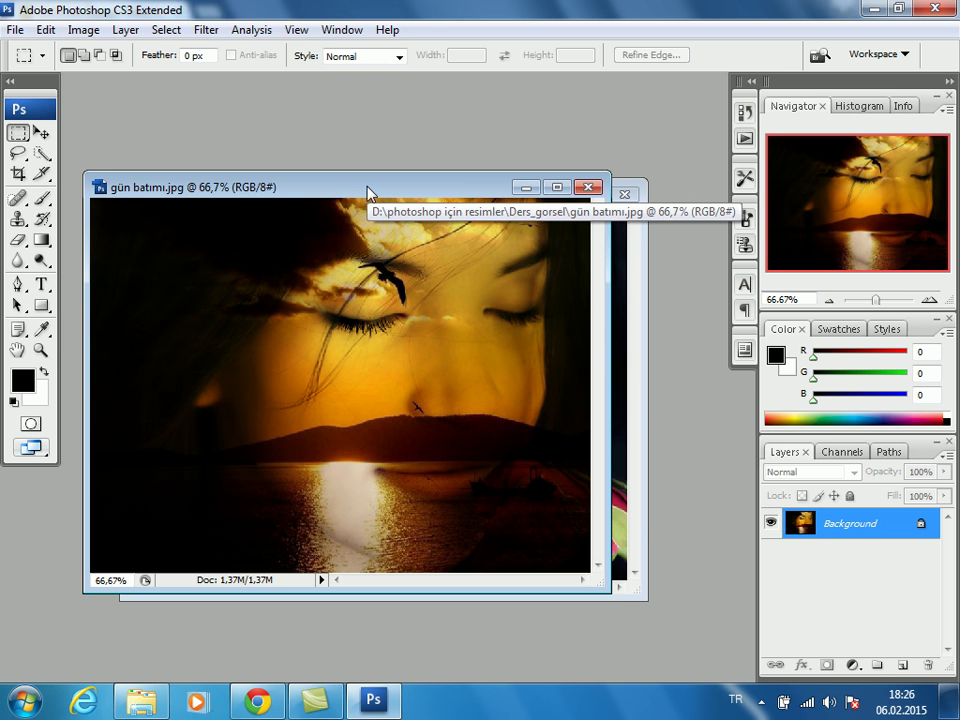
{"action": "left_click_drag", "start_coordinate": [367, 192], "coordinate": [364, 132]}
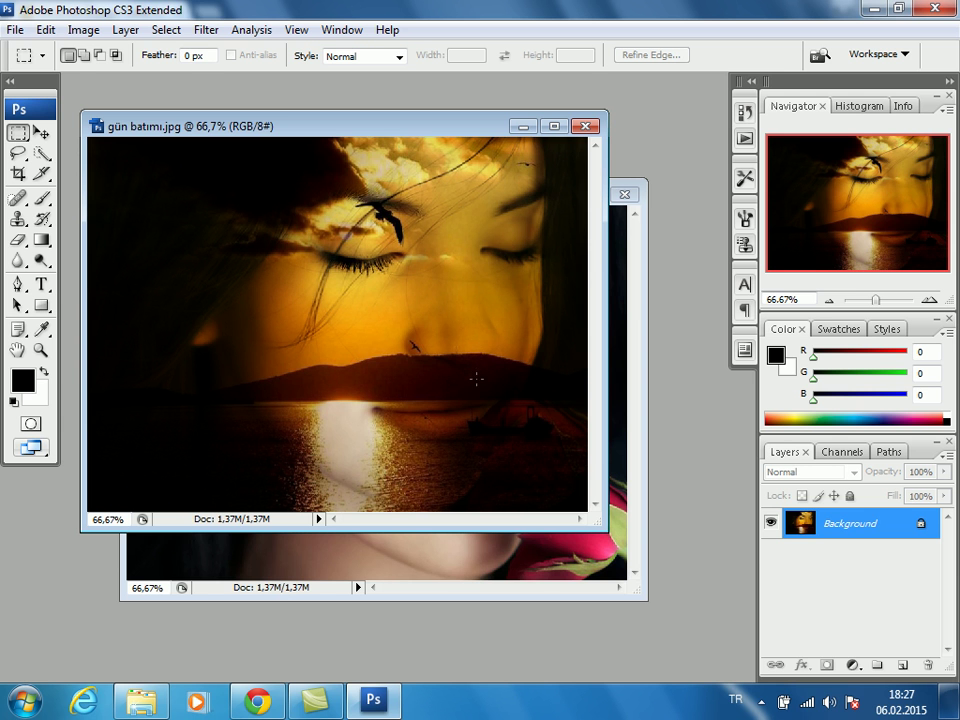
{"action": "left_click", "coordinate": [258, 702]}
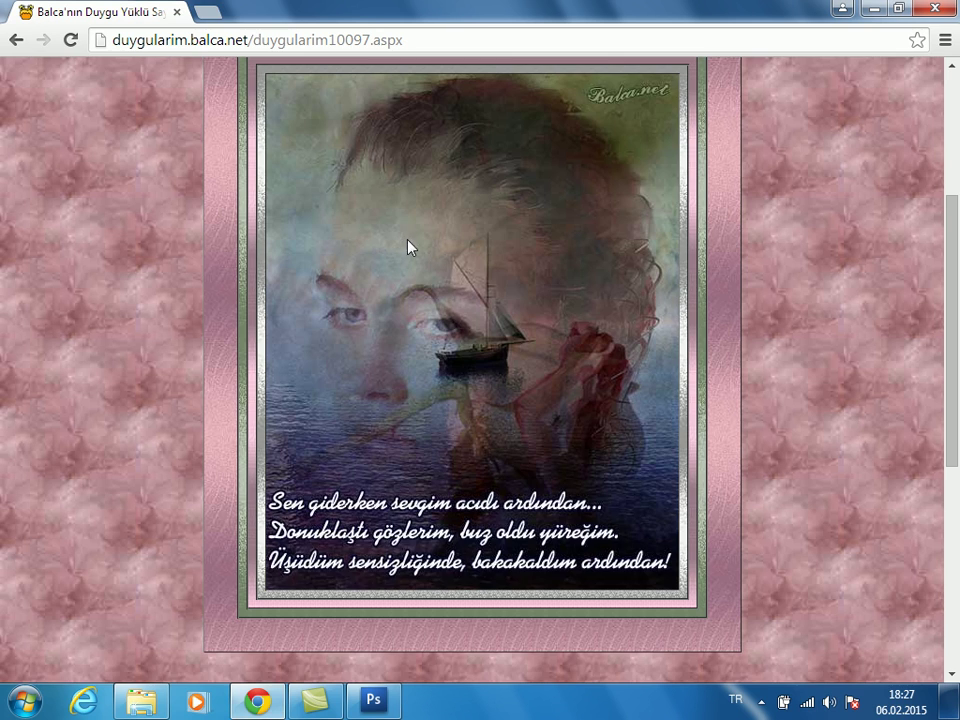
Scroll the poem page, then return to Photoshop and shift the composite window right
{"action": "scroll", "coordinate": [410, 450], "scroll_direction": "up", "scroll_amount": 3}
{"action": "scroll", "coordinate": [413, 426], "scroll_direction": "down", "scroll_amount": 5}
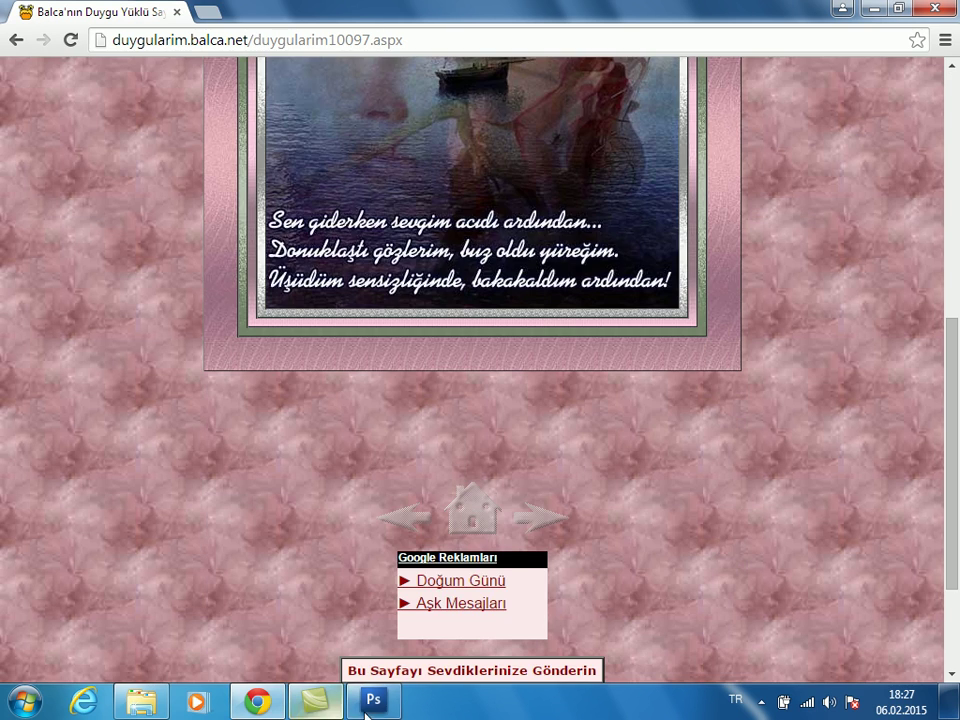
{"action": "left_click", "coordinate": [373, 702]}
{"action": "left_click_drag", "start_coordinate": [290, 128], "coordinate": [334, 127]}
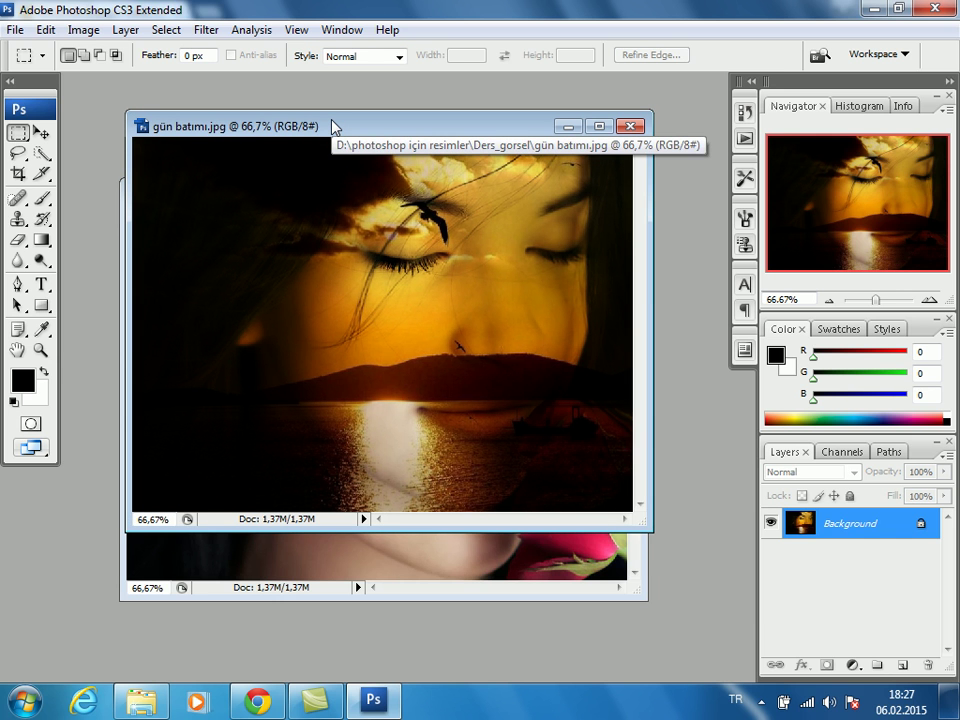
Rearrange the sunset window to uncover the portrait, then place it over the portrait
{"action": "left_click_drag", "start_coordinate": [333, 126], "coordinate": [328, 121]}
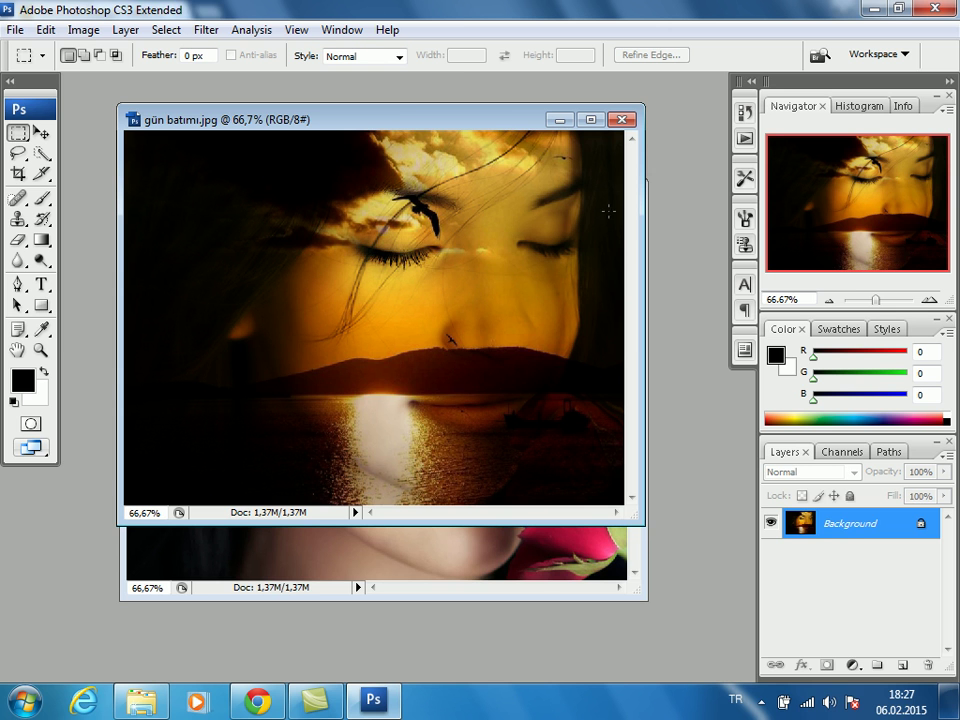
{"action": "left_click_drag", "start_coordinate": [395, 122], "coordinate": [440, 128]}
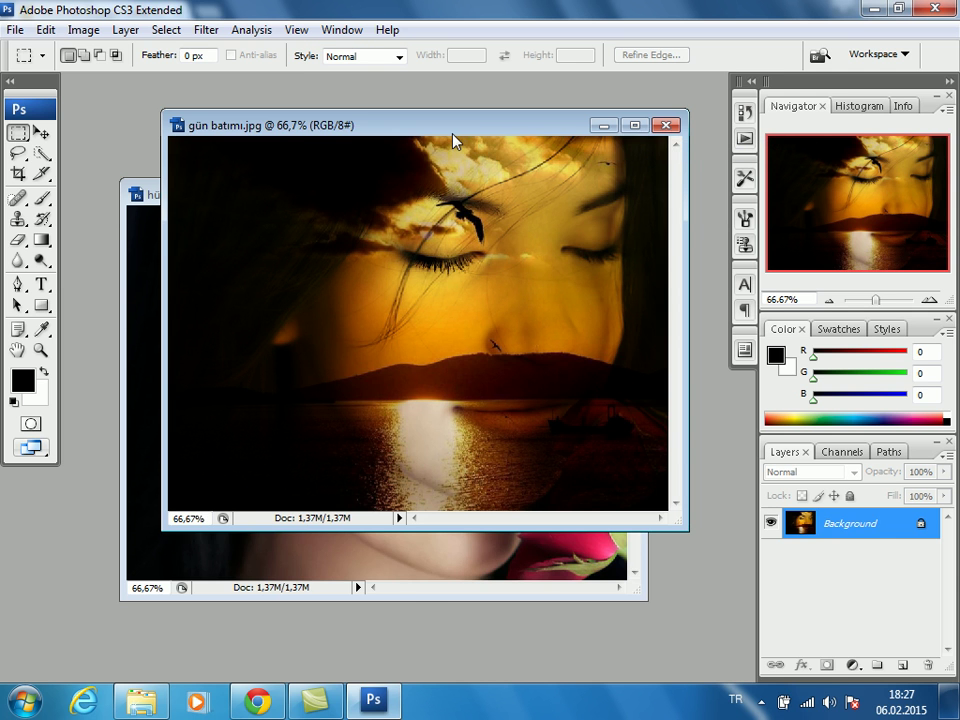
{"action": "left_click_drag", "start_coordinate": [455, 139], "coordinate": [413, 222]}
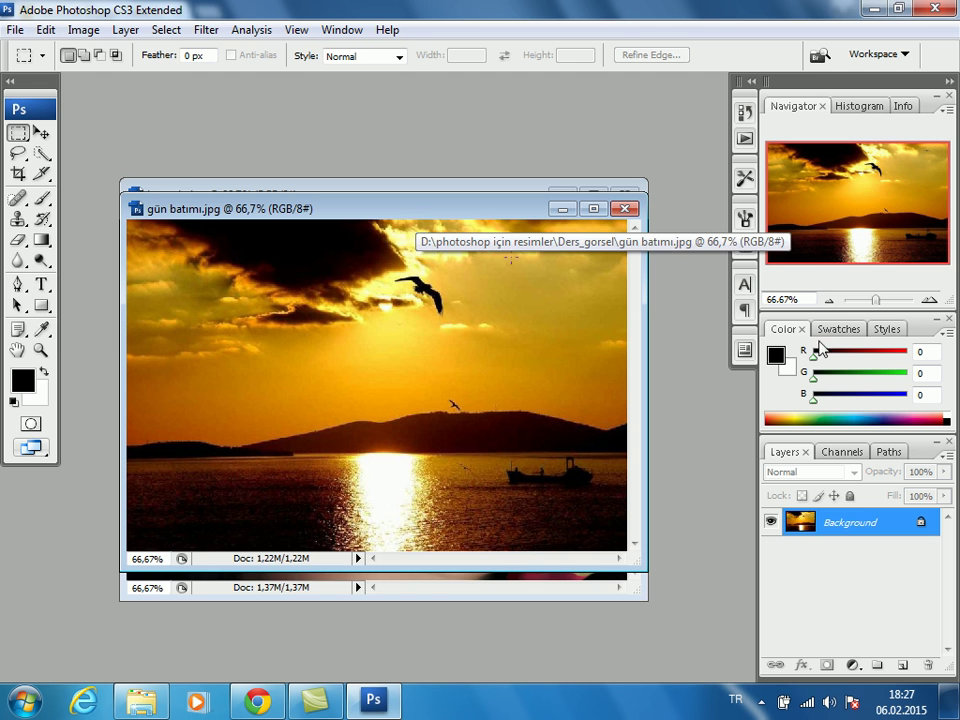
Check the sunset's Canvas Size and cancel without changes
{"action": "left_click", "coordinate": [72, 32]}
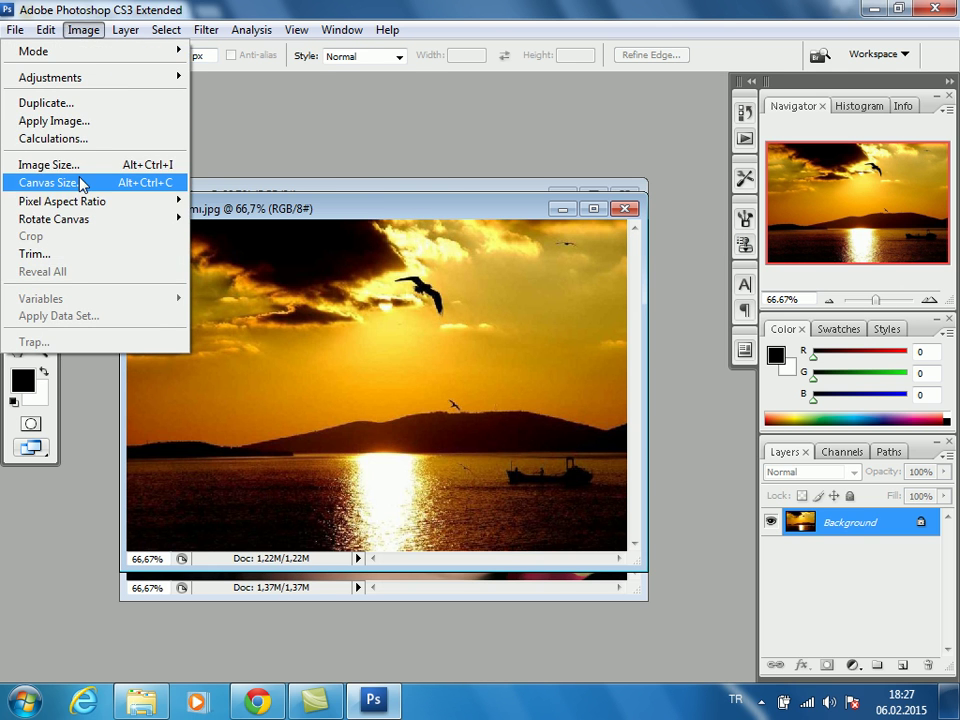
{"action": "left_click", "coordinate": [111, 183]}
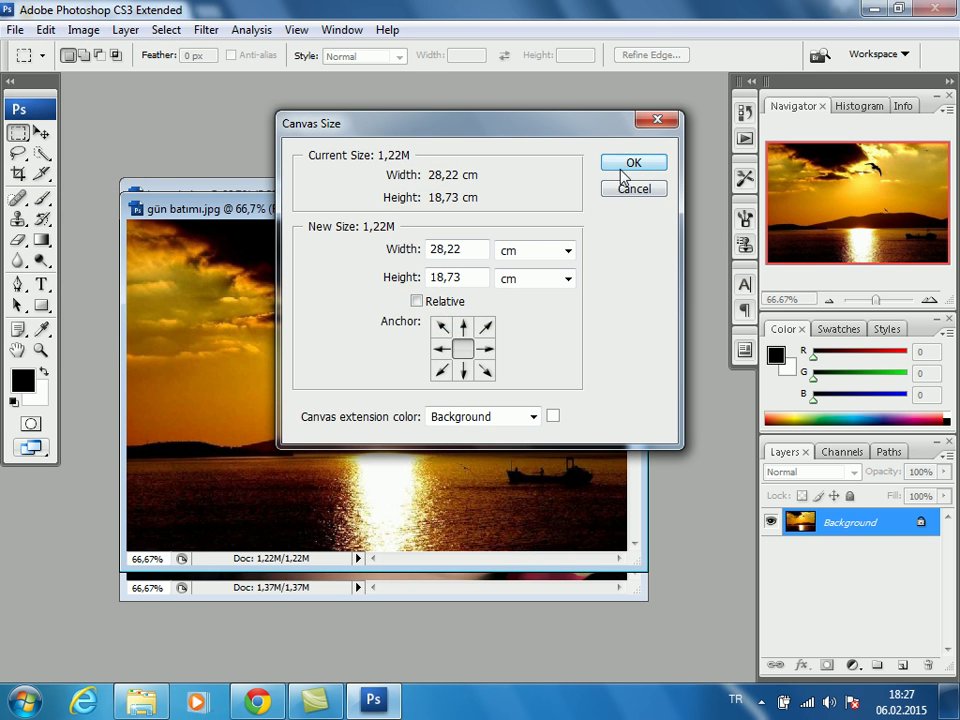
{"action": "left_click", "coordinate": [625, 166]}
Set the sunset's height to 600 pixels in Image Size, making it 800×600
{"action": "left_click", "coordinate": [80, 30]}
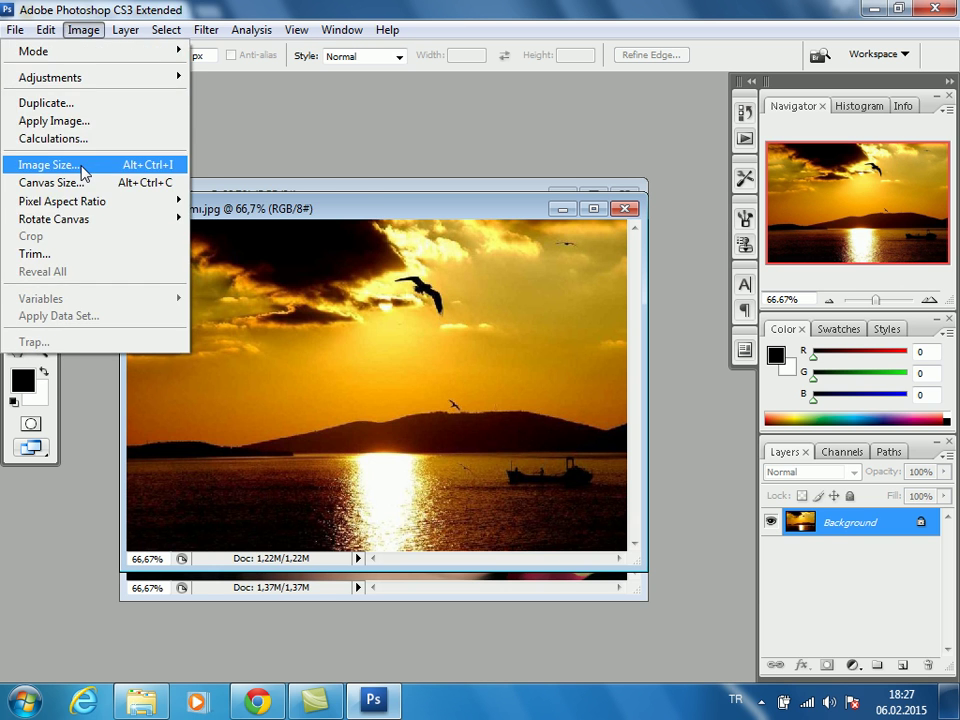
{"action": "left_click", "coordinate": [88, 165]}
{"action": "double_click", "coordinate": [300, 191]}
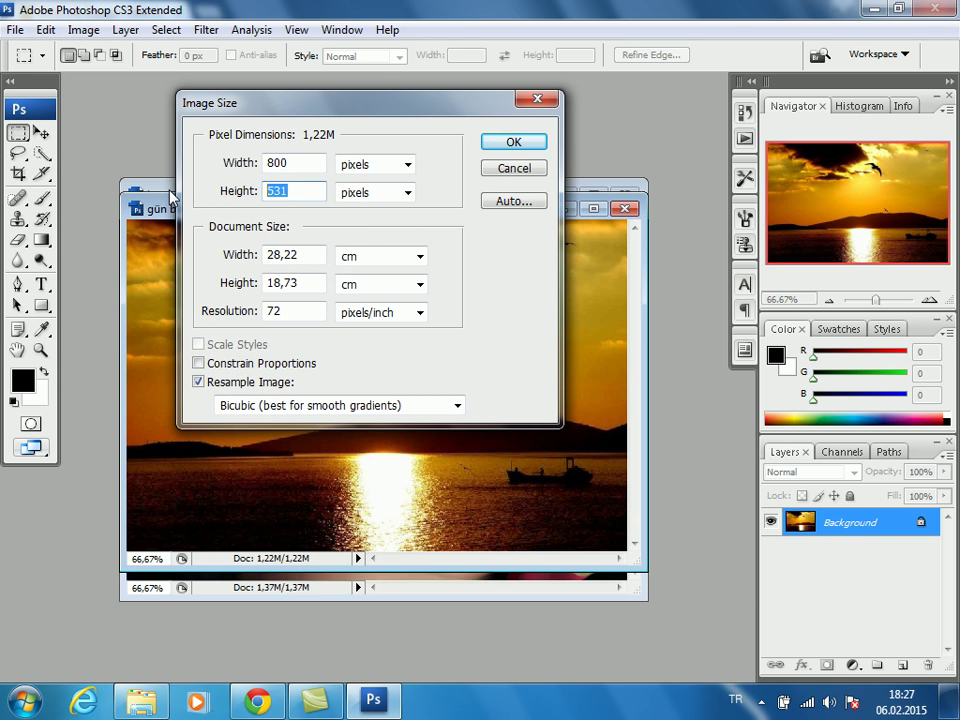
{"action": "type", "text": "600"}
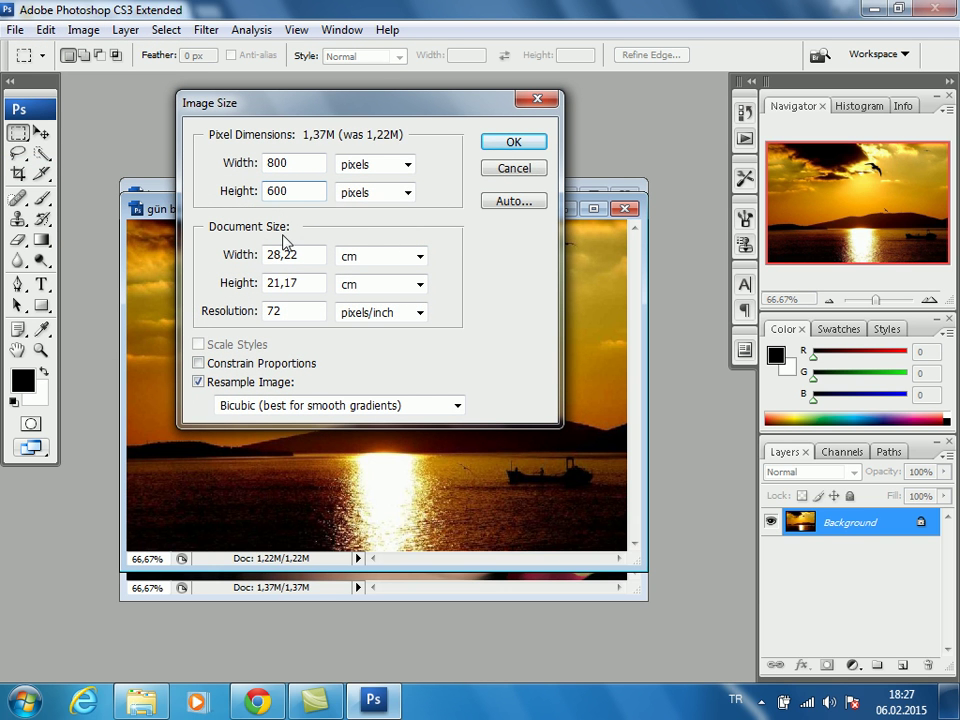
{"action": "left_click", "coordinate": [513, 143]}
{"action": "mouse_move", "coordinate": [480, 216]}
{"action": "left_mouse_down"}
{"action": "mouse_move", "coordinate": [533, 364]}
{"action": "mouse_move", "coordinate": [492, 353]}
{"action": "mouse_move", "coordinate": [478, 262]}
{"action": "mouse_move", "coordinate": [576, 317]}
{"action": "mouse_move", "coordinate": [491, 246]}
{"action": "left_mouse_up"}
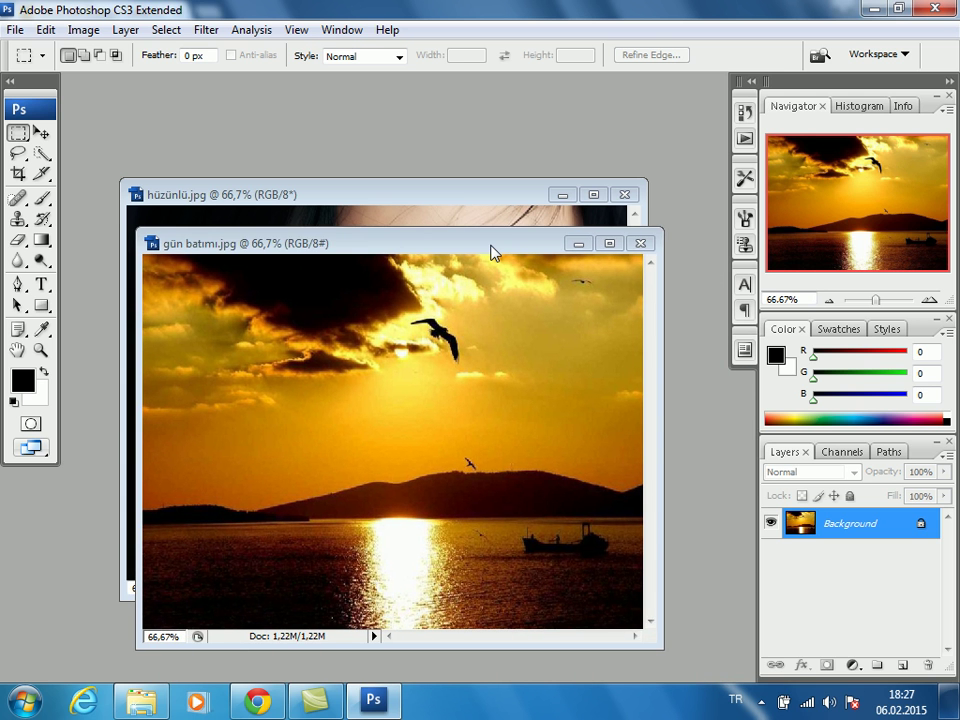
{"action": "mouse_move", "coordinate": [422, 193]}
{"action": "left_mouse_down"}
{"action": "mouse_move", "coordinate": [413, 118]}
{"action": "mouse_move", "coordinate": [371, 106]}
{"action": "left_mouse_up"}
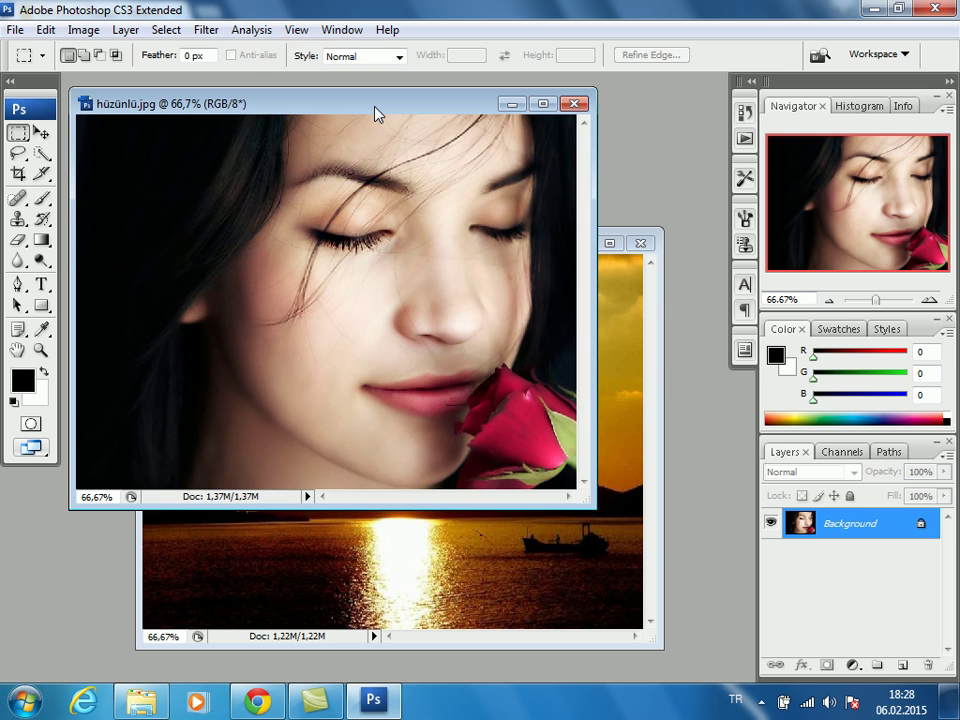
{"action": "left_click_drag", "start_coordinate": [393, 115], "coordinate": [388, 113]}
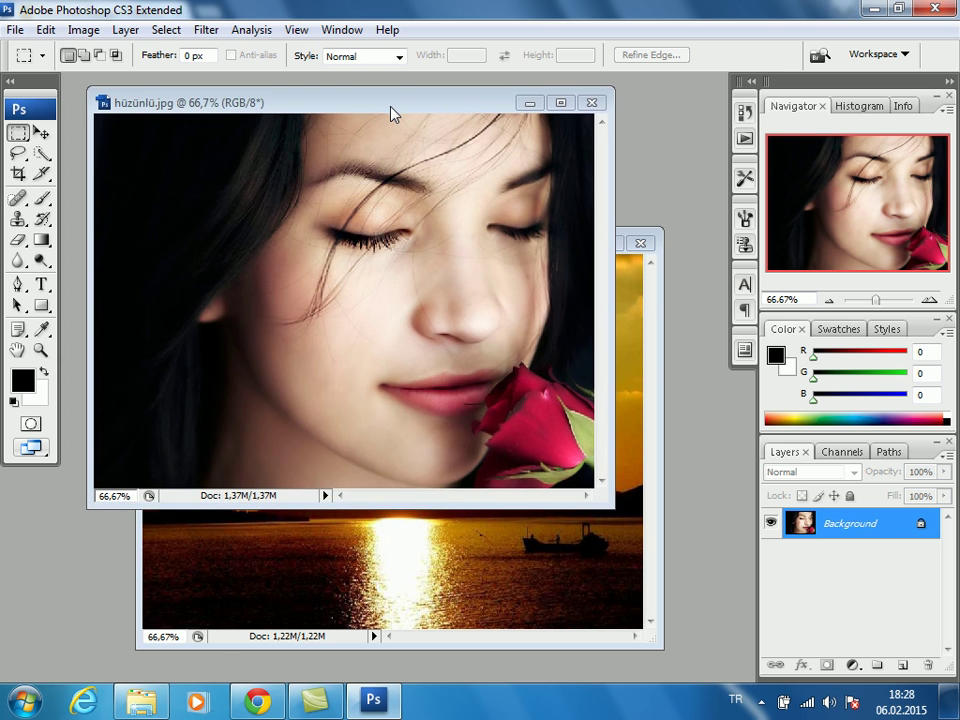
{"action": "left_click", "coordinate": [84, 29]}
{"action": "left_click", "coordinate": [80, 164]}
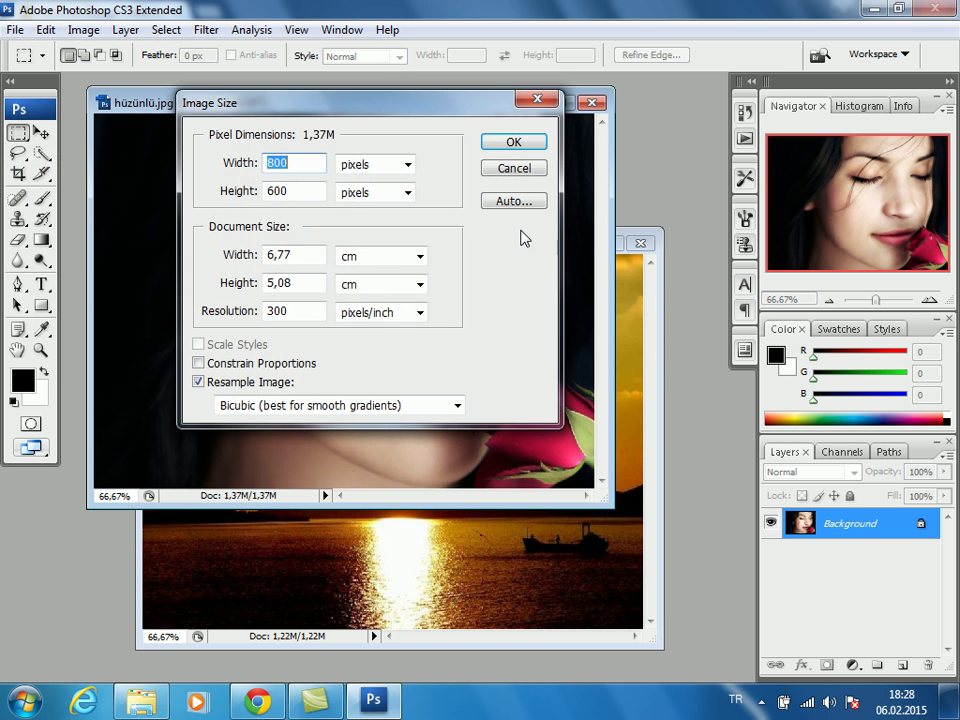
{"action": "left_click", "coordinate": [520, 165]}
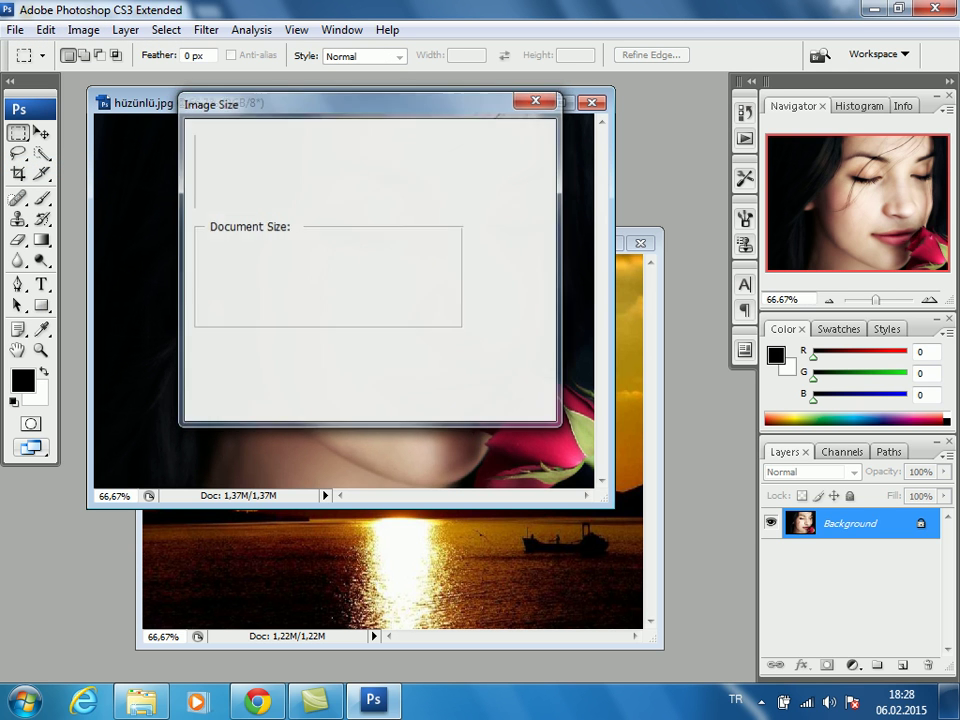
{"action": "key", "text": "ctrl+Tab"}
{"action": "left_click", "coordinate": [84, 29]}
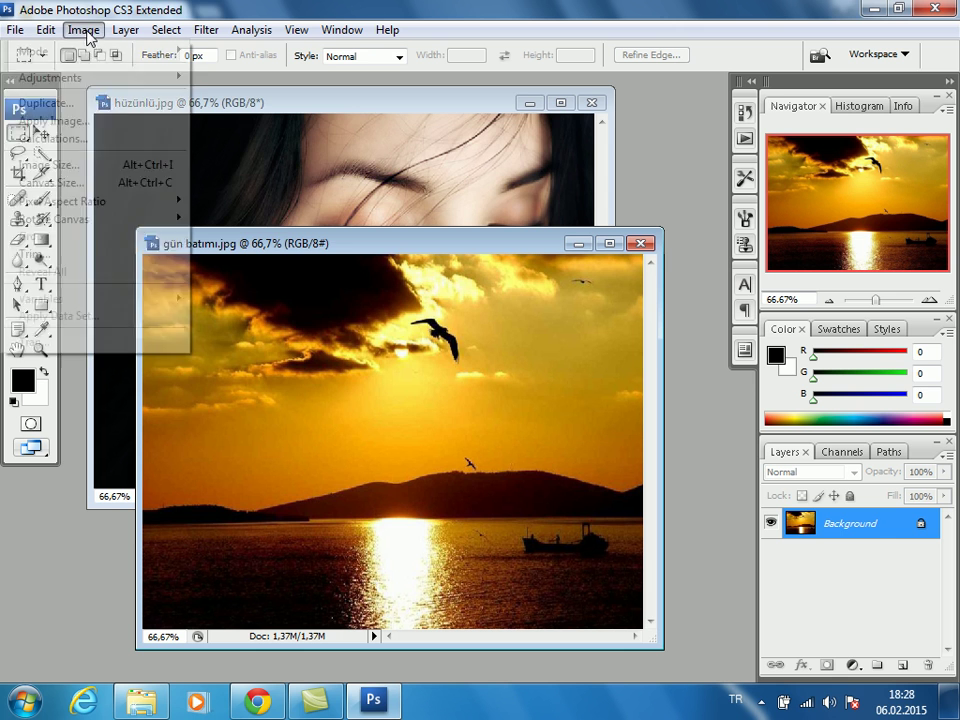
{"action": "left_click", "coordinate": [80, 164]}
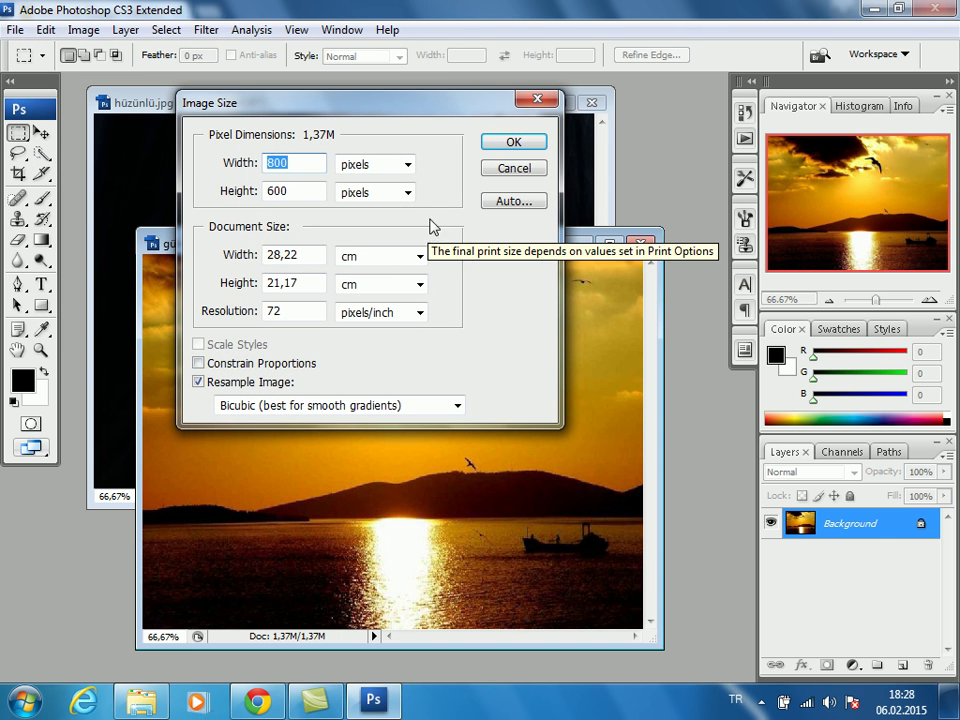
{"action": "left_click", "coordinate": [517, 128]}
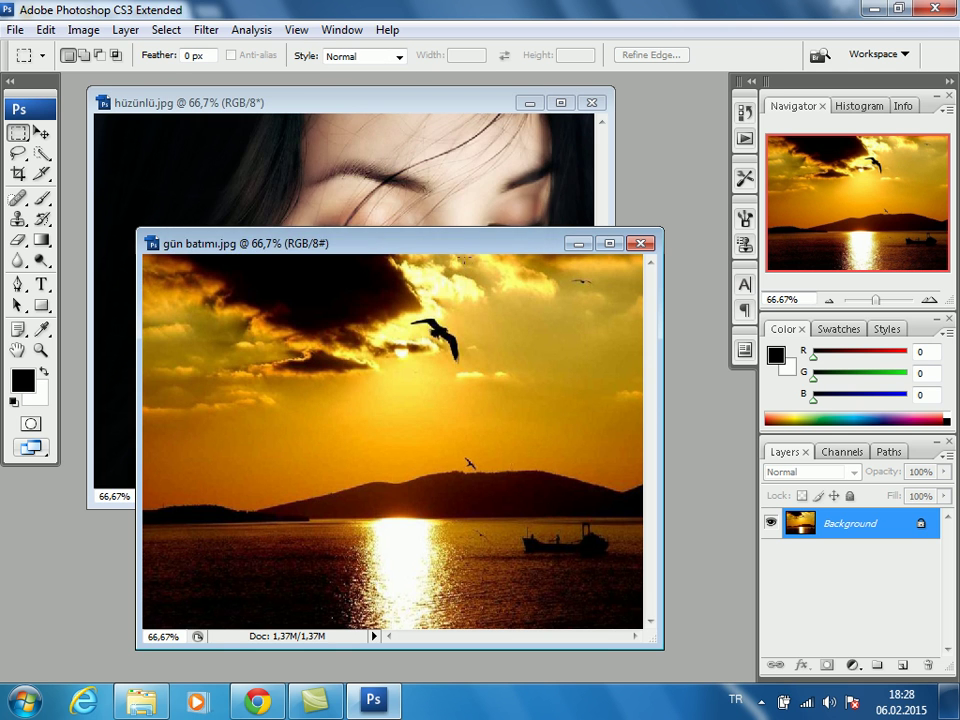
{"action": "left_click_drag", "start_coordinate": [452, 245], "coordinate": [445, 155]}
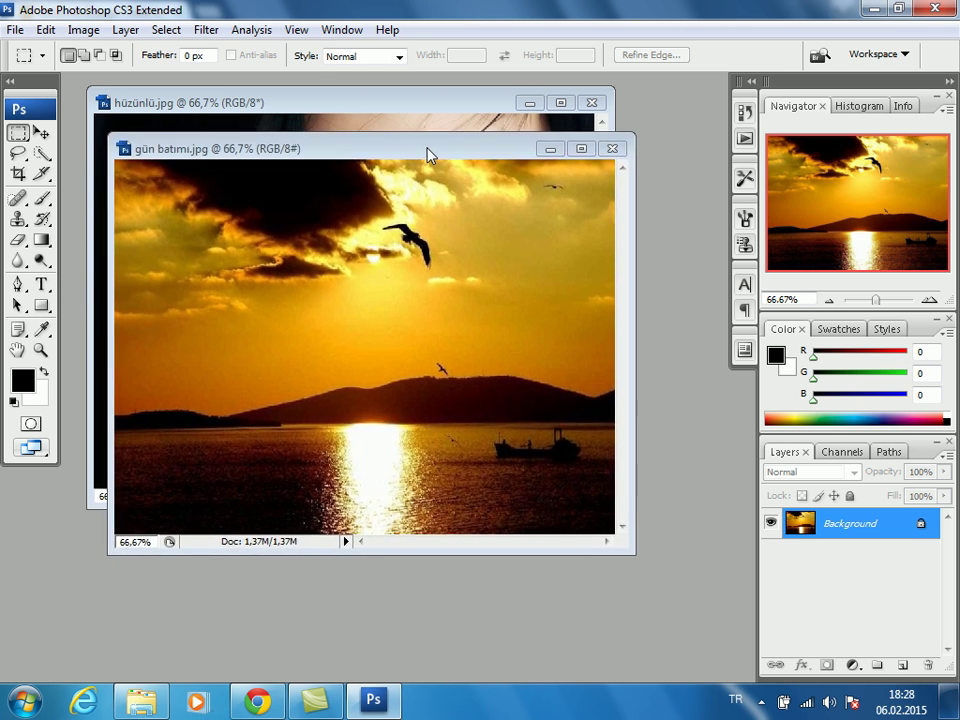
{"action": "mouse_move", "coordinate": [445, 155]}
{"action": "left_mouse_down"}
{"action": "mouse_move", "coordinate": [420, 143]}
{"action": "mouse_move", "coordinate": [464, 212]}
{"action": "left_mouse_up"}
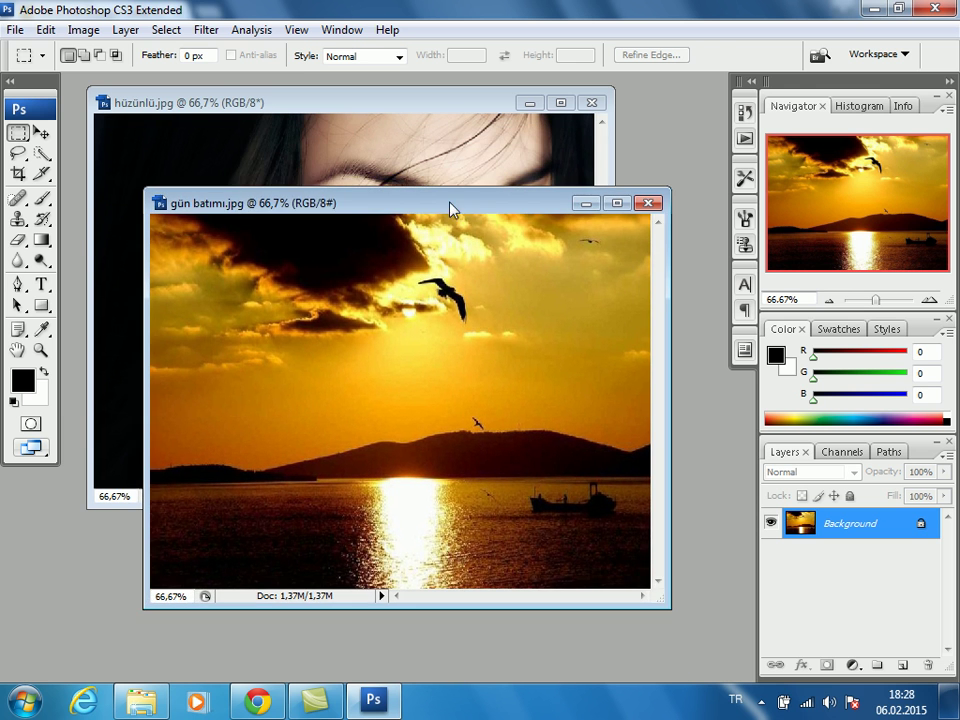
{"action": "left_click_drag", "start_coordinate": [439, 208], "coordinate": [426, 203]}
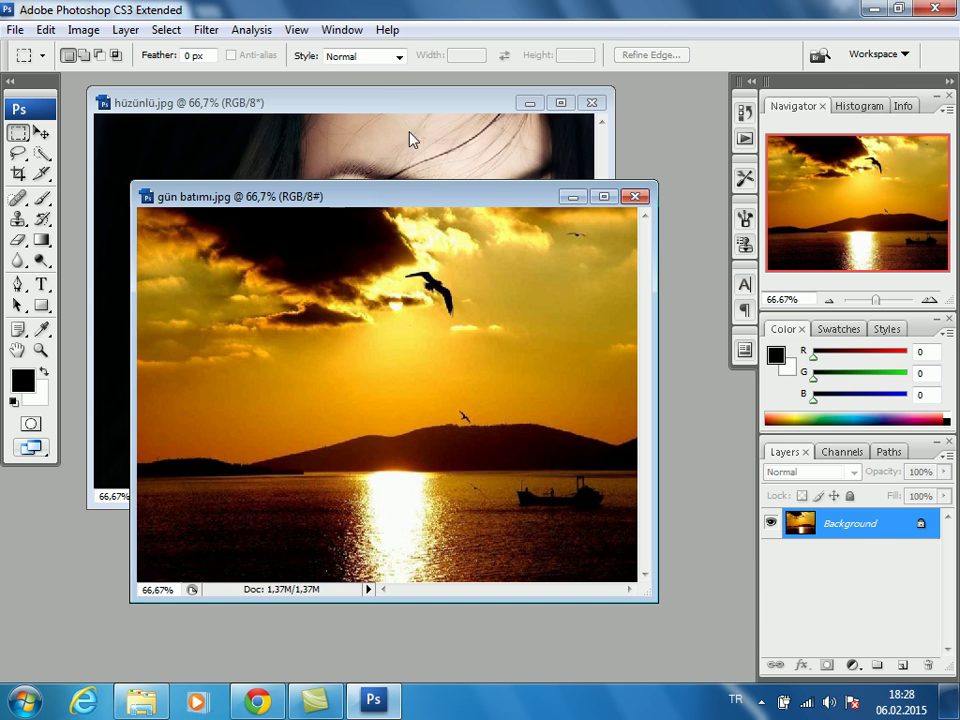
{"action": "left_click", "coordinate": [394, 105]}
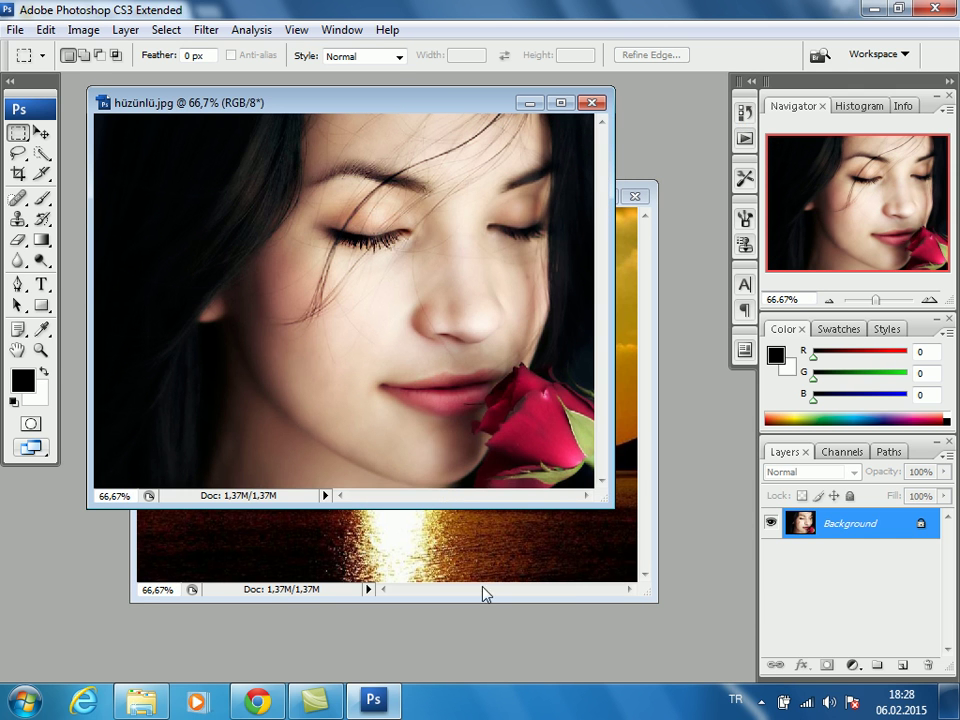
{"action": "left_click", "coordinate": [580, 577]}
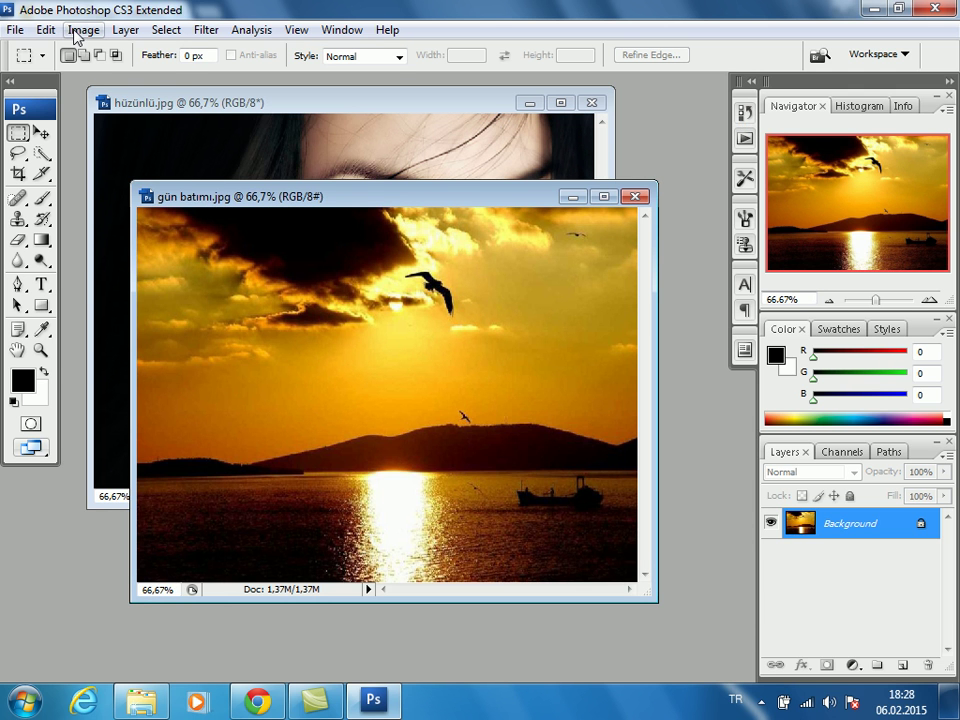
Apply Image on the sunset: compare sources, then choose hüzünlü.jpg with Multiply at 100%
{"action": "left_click", "coordinate": [80, 31]}
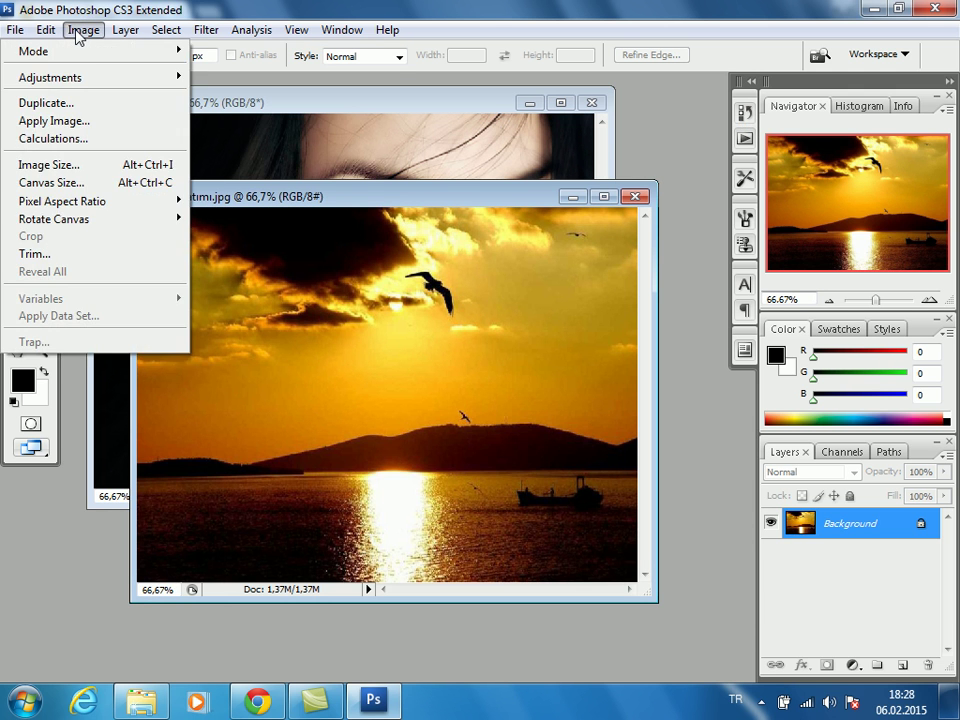
{"action": "left_click", "coordinate": [75, 121]}
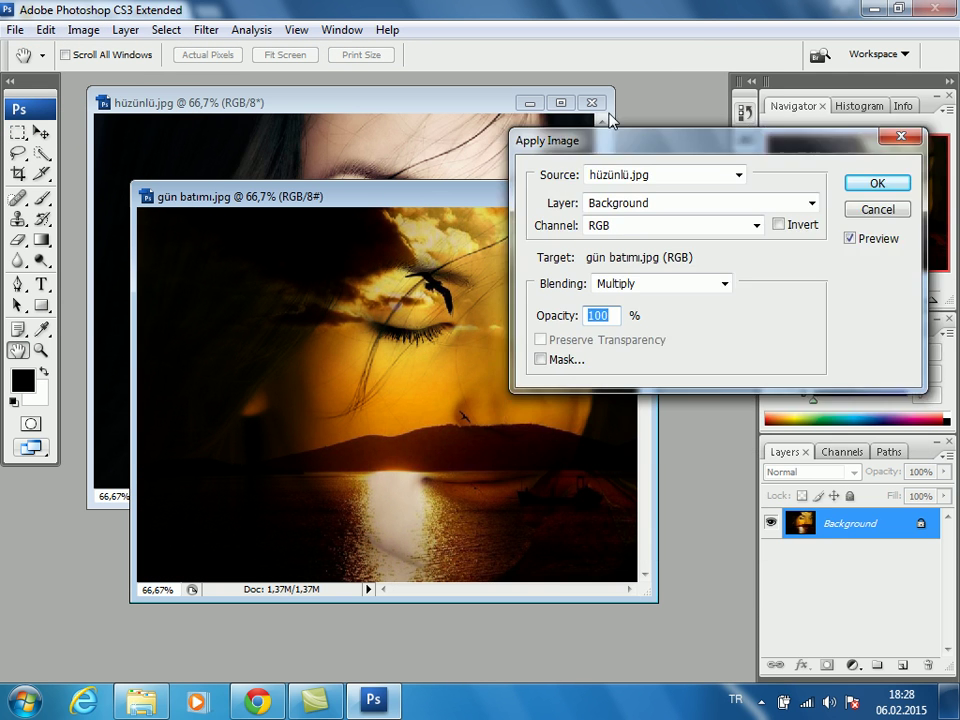
{"action": "left_click_drag", "start_coordinate": [515, 372], "coordinate": [617, 73]}
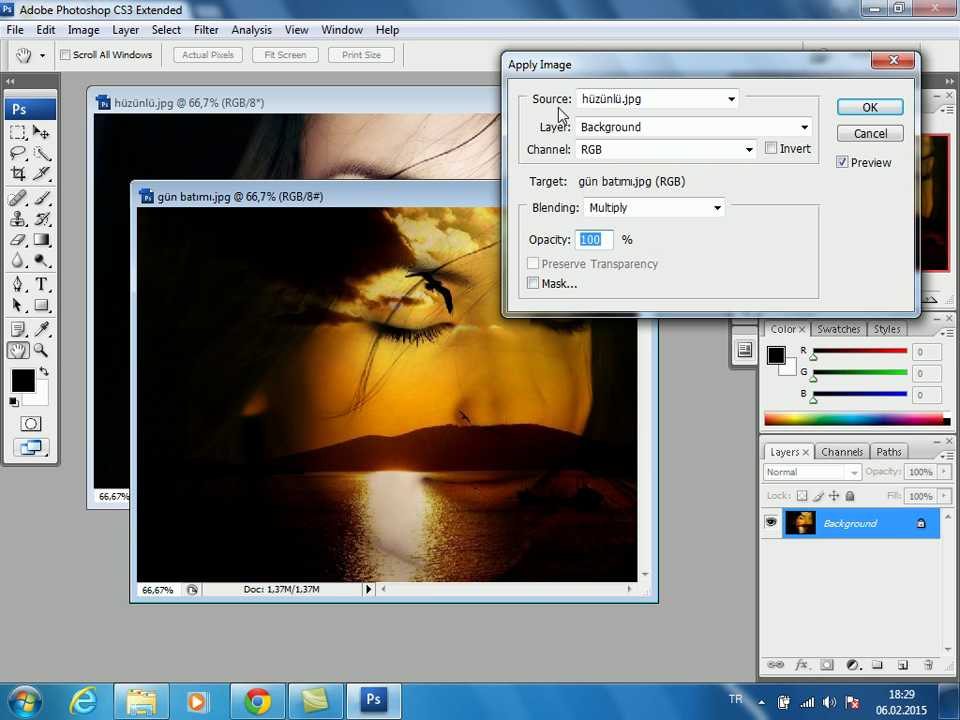
{"action": "left_click", "coordinate": [617, 99]}
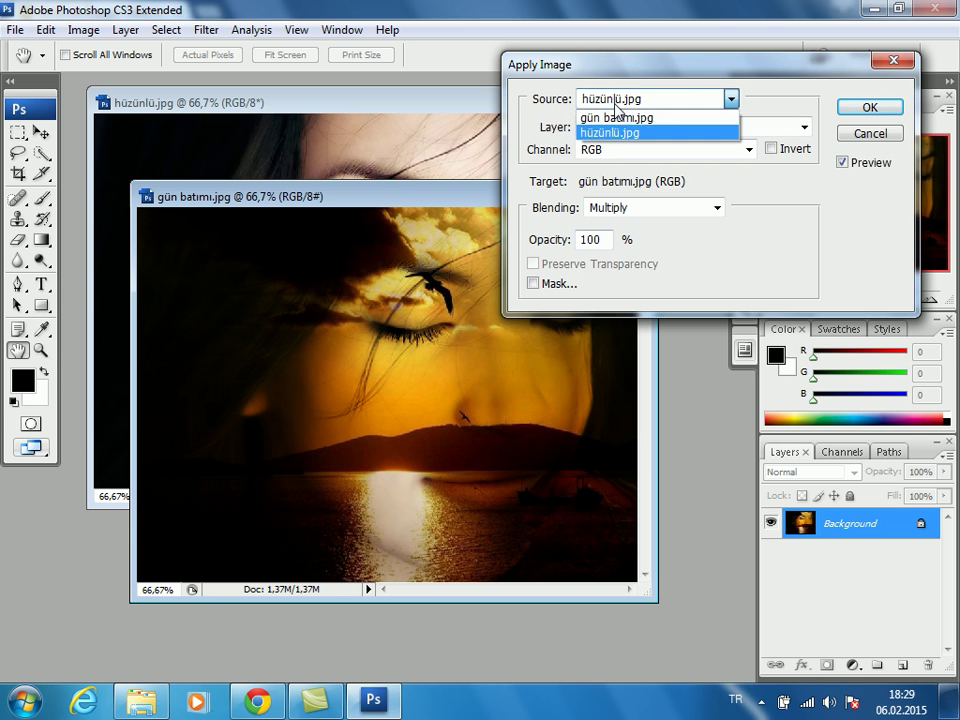
{"action": "left_click", "coordinate": [615, 118]}
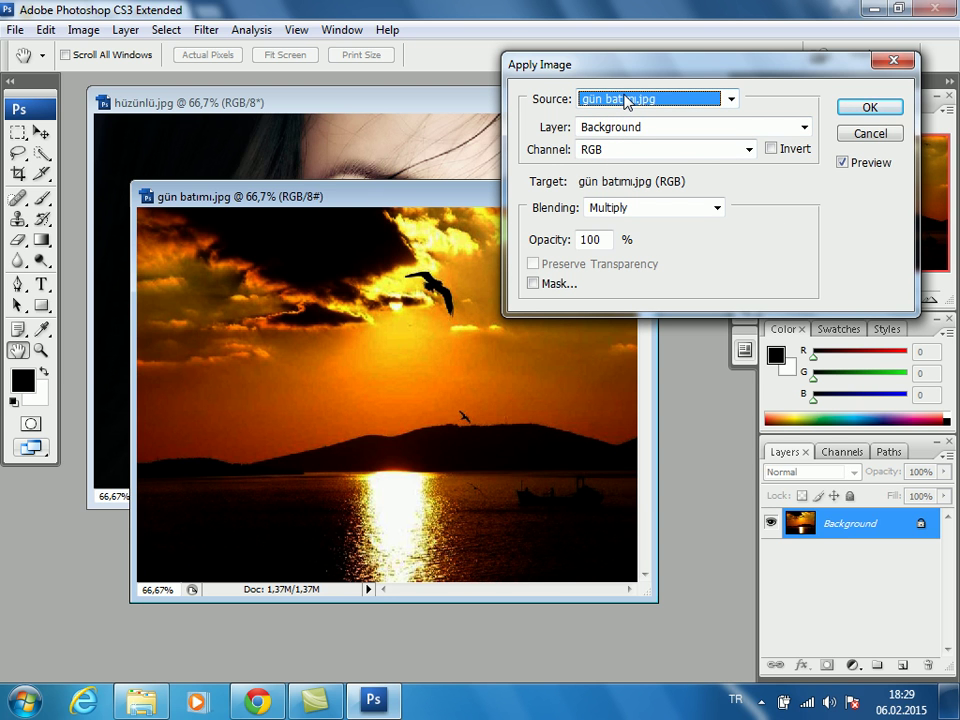
{"action": "left_click", "coordinate": [606, 99]}
{"action": "left_click", "coordinate": [608, 133]}
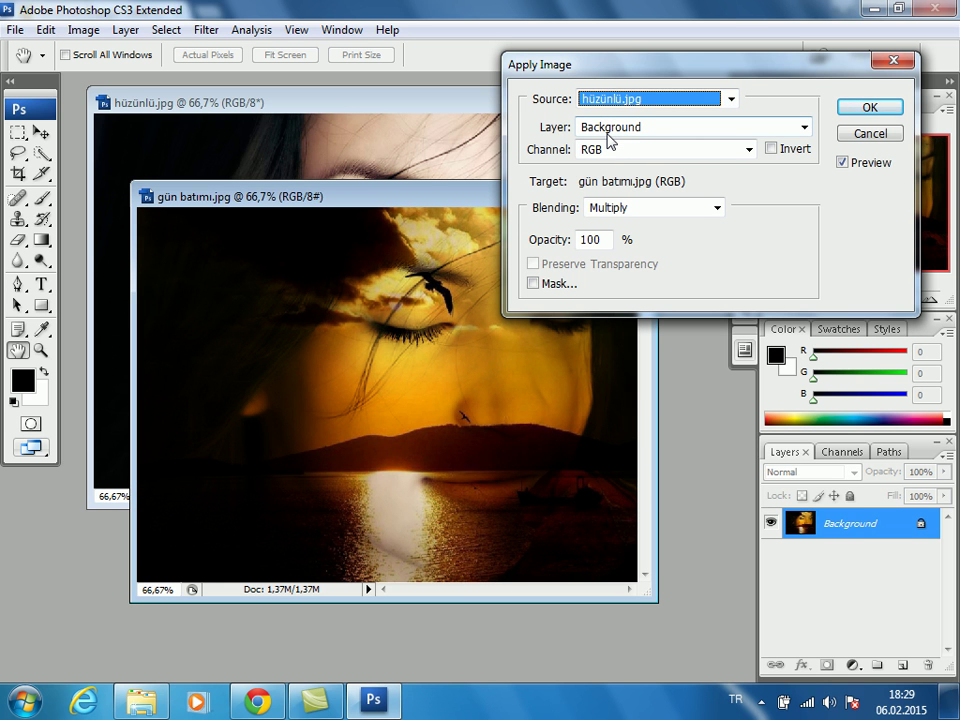
{"action": "left_click", "coordinate": [606, 99]}
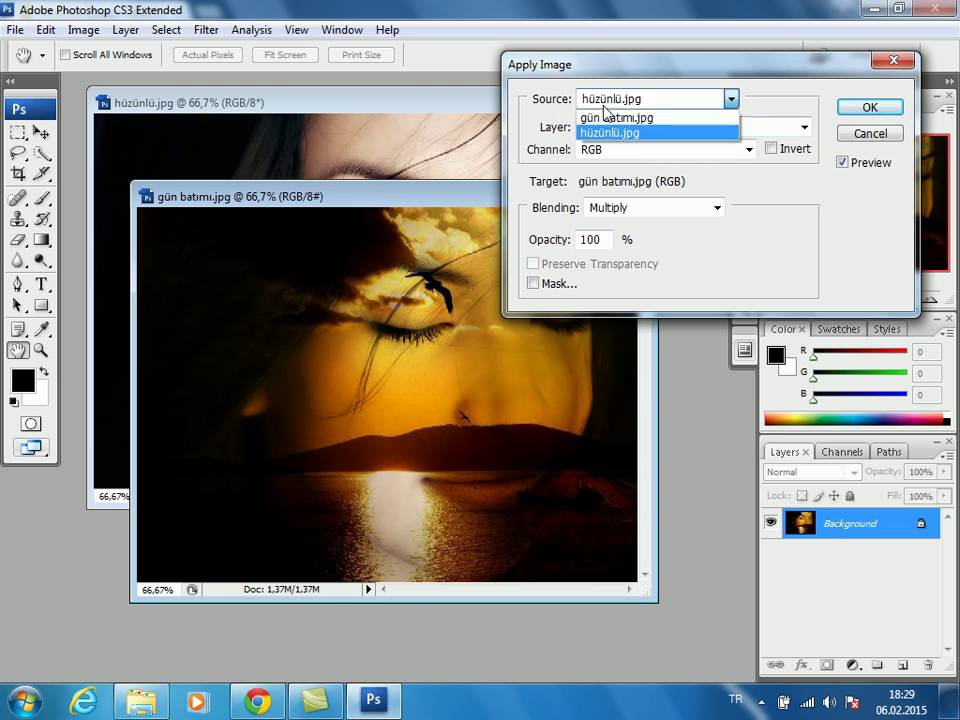
{"action": "left_click", "coordinate": [610, 100]}
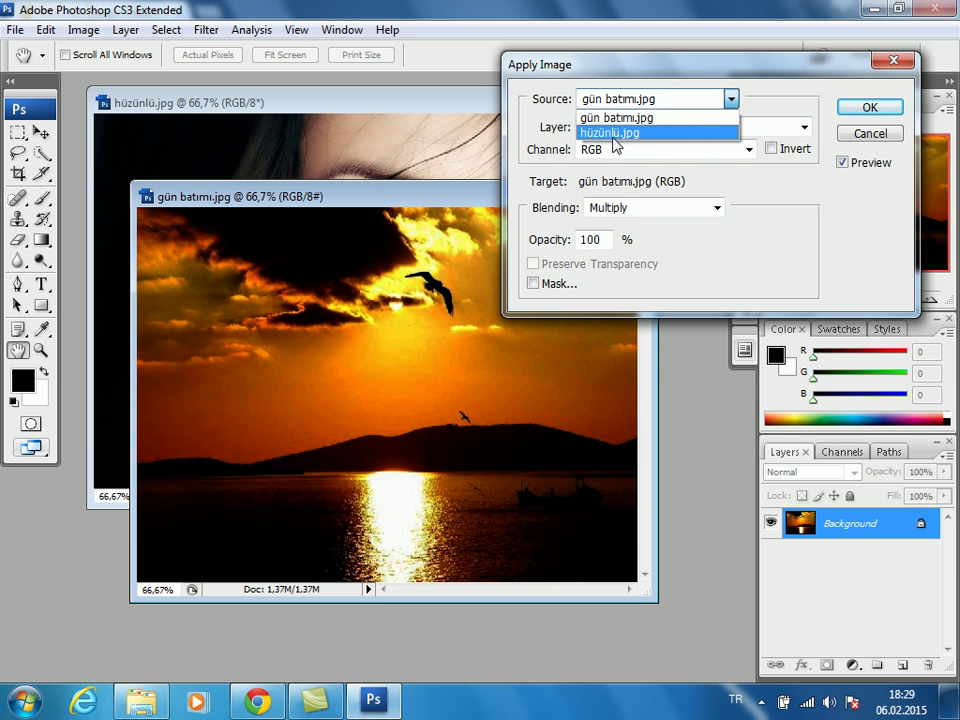
{"action": "left_click", "coordinate": [607, 133]}
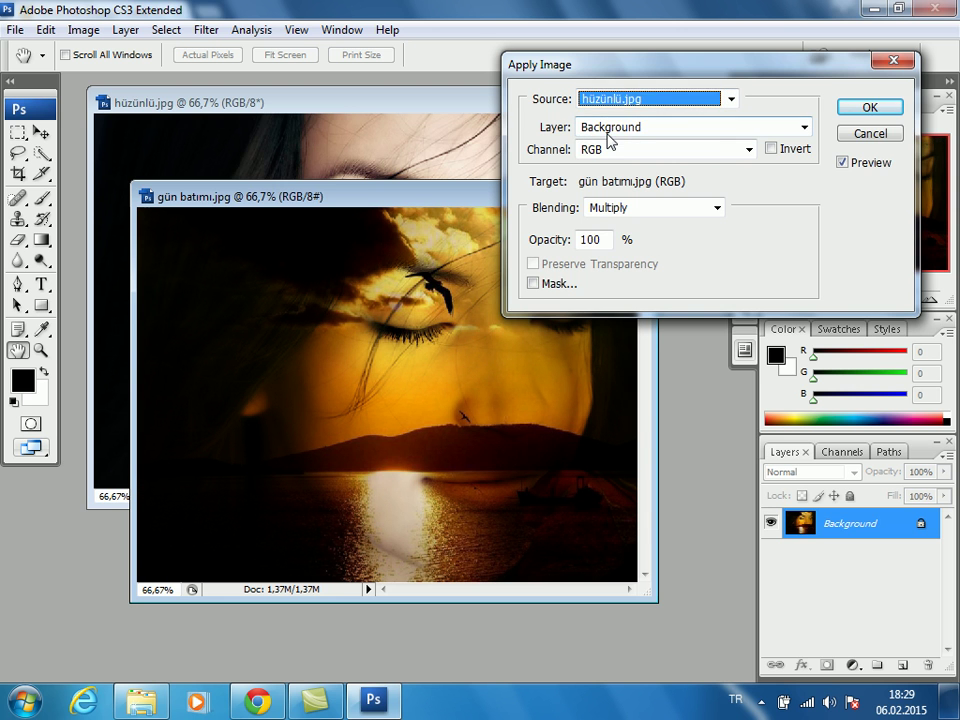
{"action": "mouse_move", "coordinate": [593, 73]}
{"action": "left_mouse_down"}
{"action": "mouse_move", "coordinate": [500, 63]}
{"action": "mouse_move", "coordinate": [546, 64]}
{"action": "left_mouse_up"}
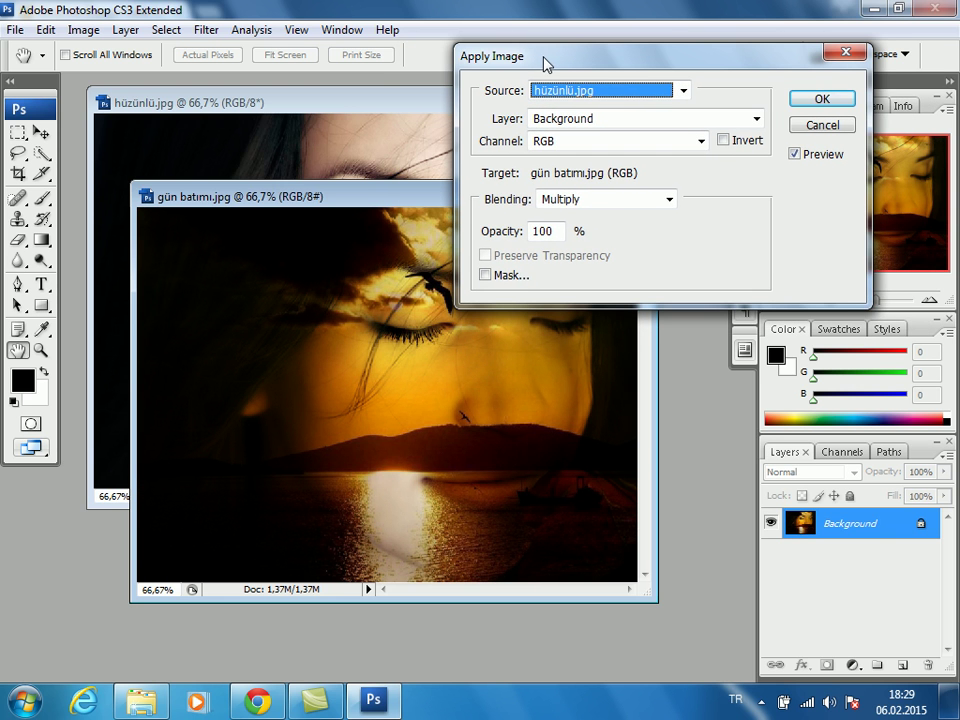
In Apply Image, preview the Color Dodge, Linear Burn, Vivid Light, Hard Mix, Subtract and Difference blends
{"action": "left_click", "coordinate": [566, 199]}
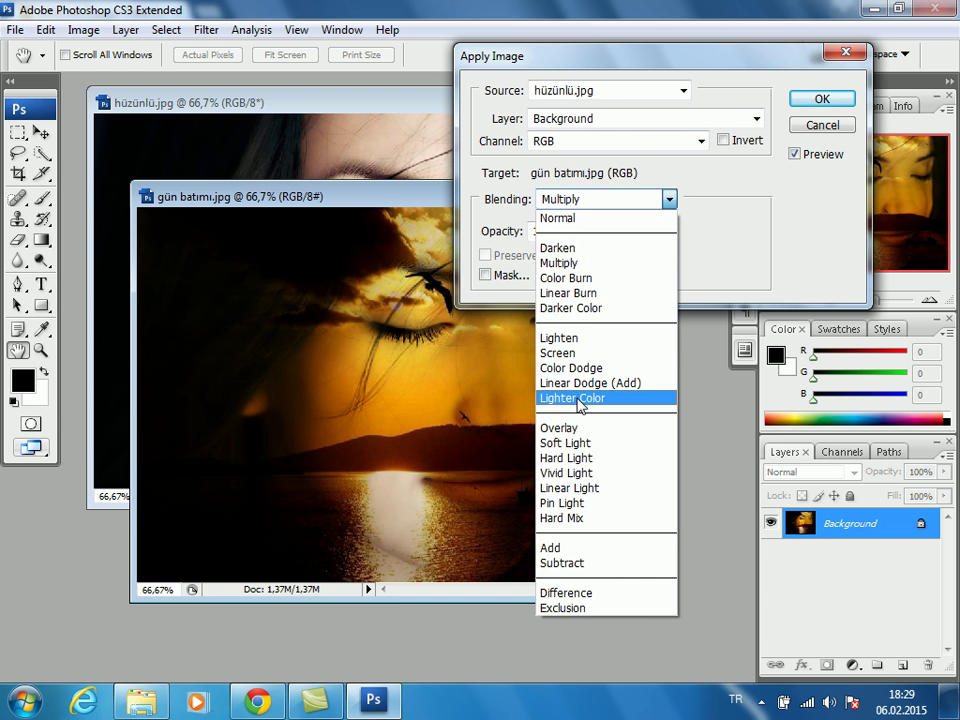
{"action": "left_click", "coordinate": [570, 368]}
{"action": "left_click", "coordinate": [587, 206]}
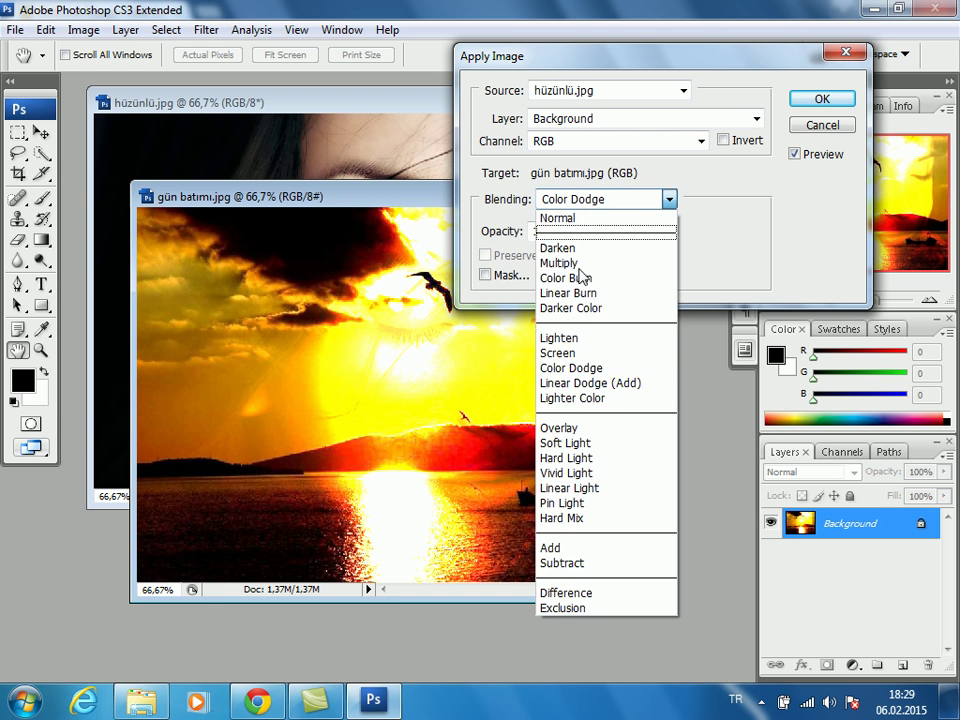
{"action": "left_click", "coordinate": [566, 292]}
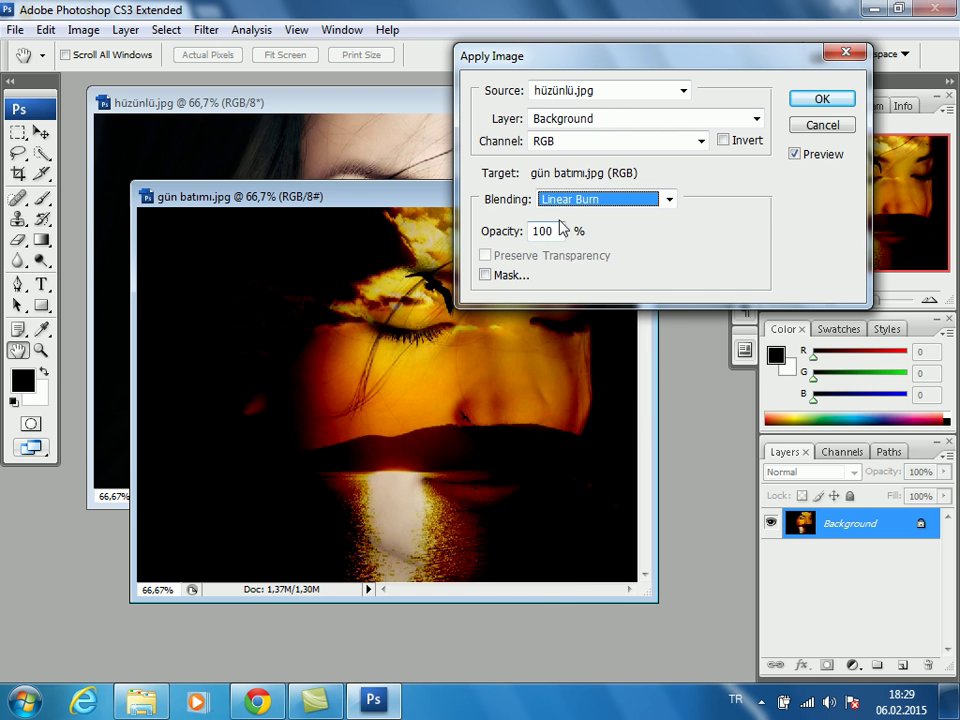
{"action": "left_click", "coordinate": [565, 203]}
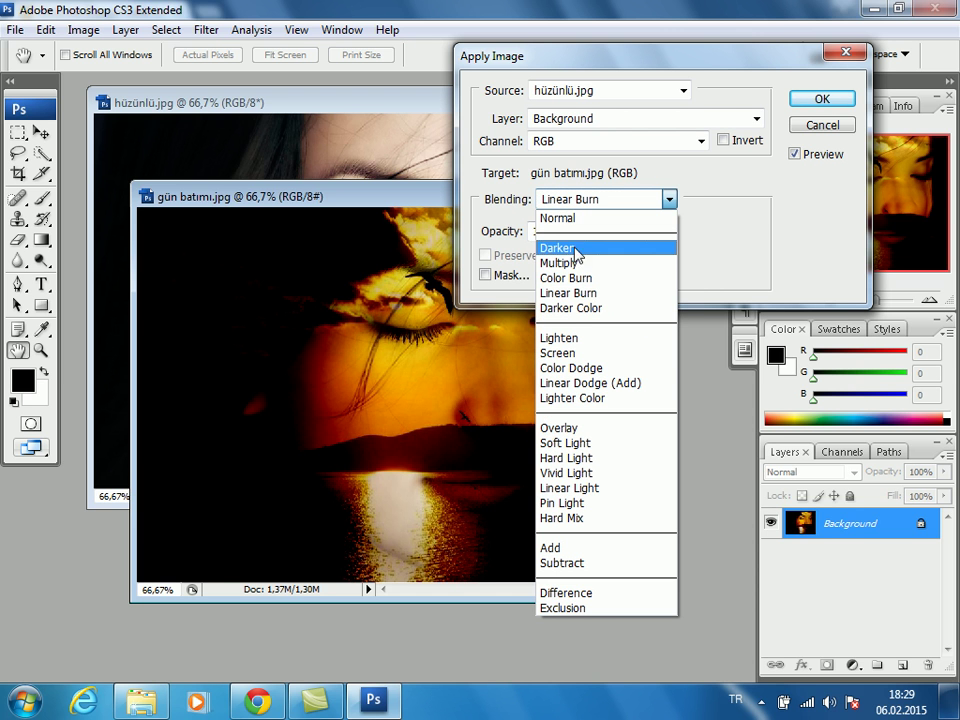
{"action": "left_click", "coordinate": [586, 484]}
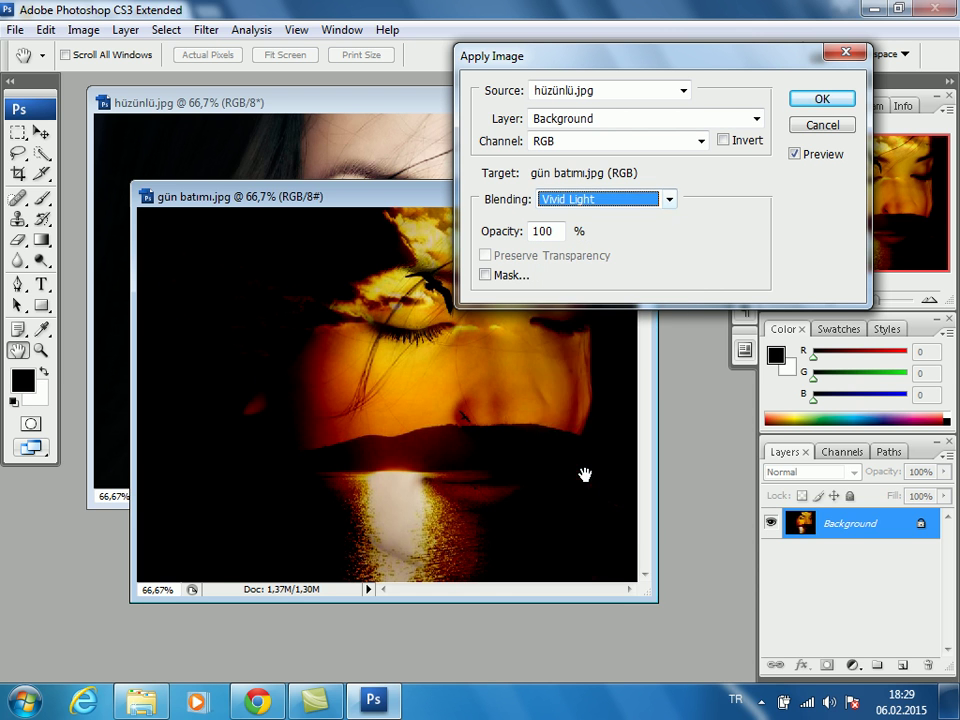
{"action": "left_click", "coordinate": [578, 200]}
{"action": "left_click", "coordinate": [570, 518]}
{"action": "left_click", "coordinate": [573, 203]}
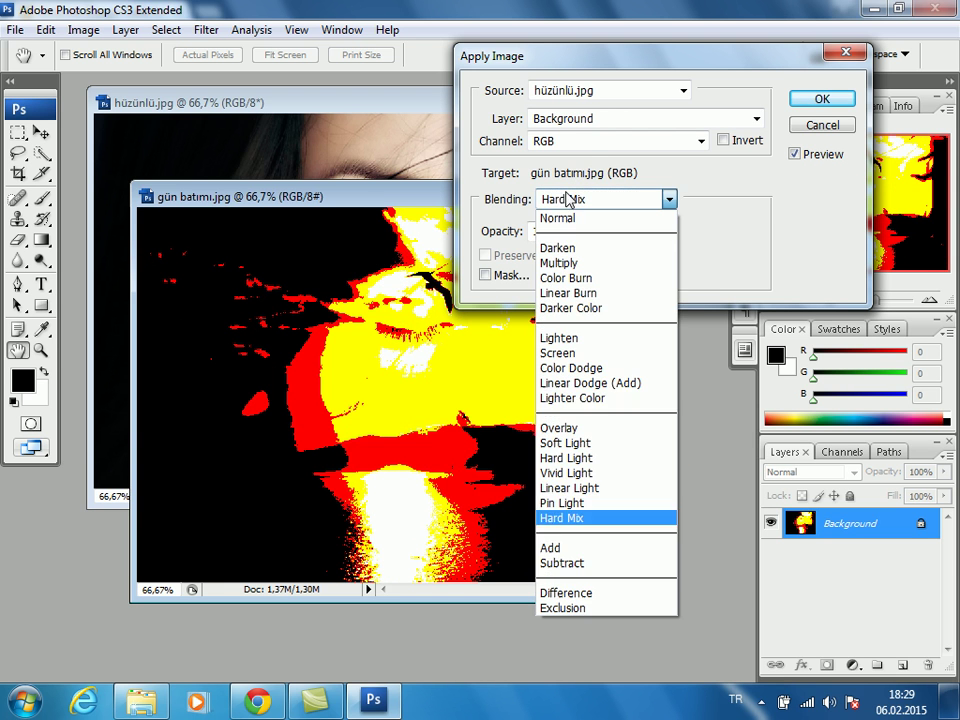
{"action": "left_click", "coordinate": [561, 565]}
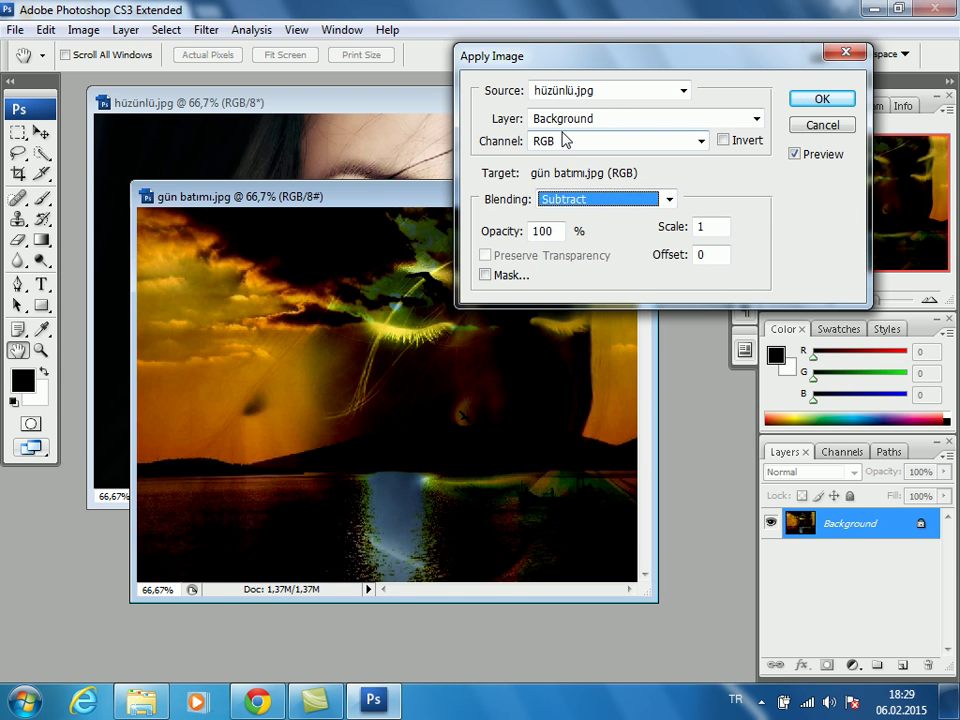
{"action": "left_click", "coordinate": [578, 199]}
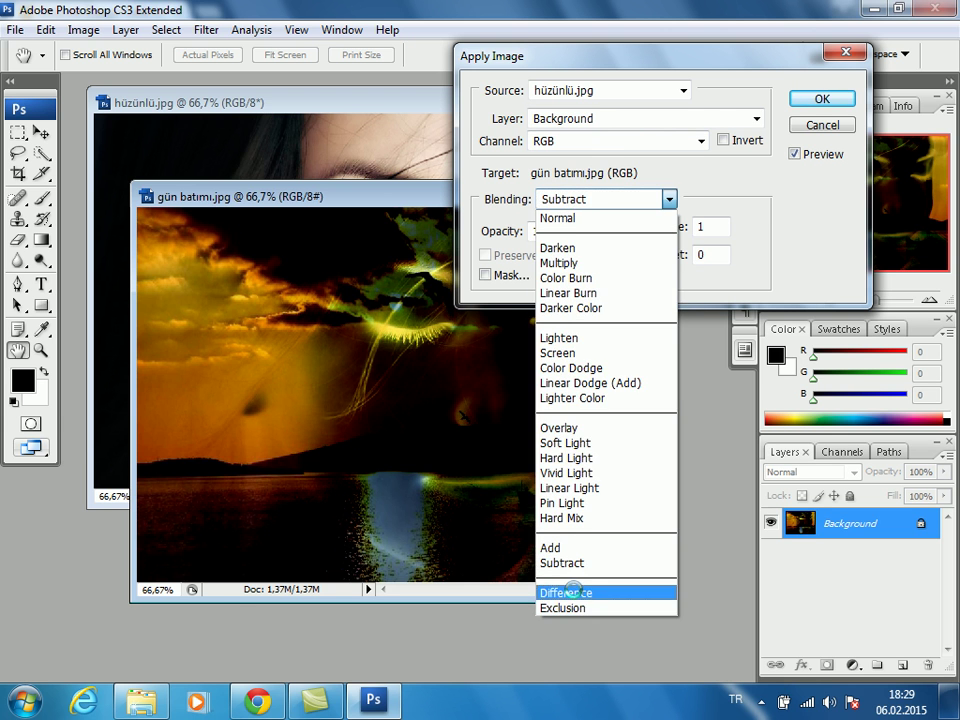
{"action": "left_click", "coordinate": [572, 592]}
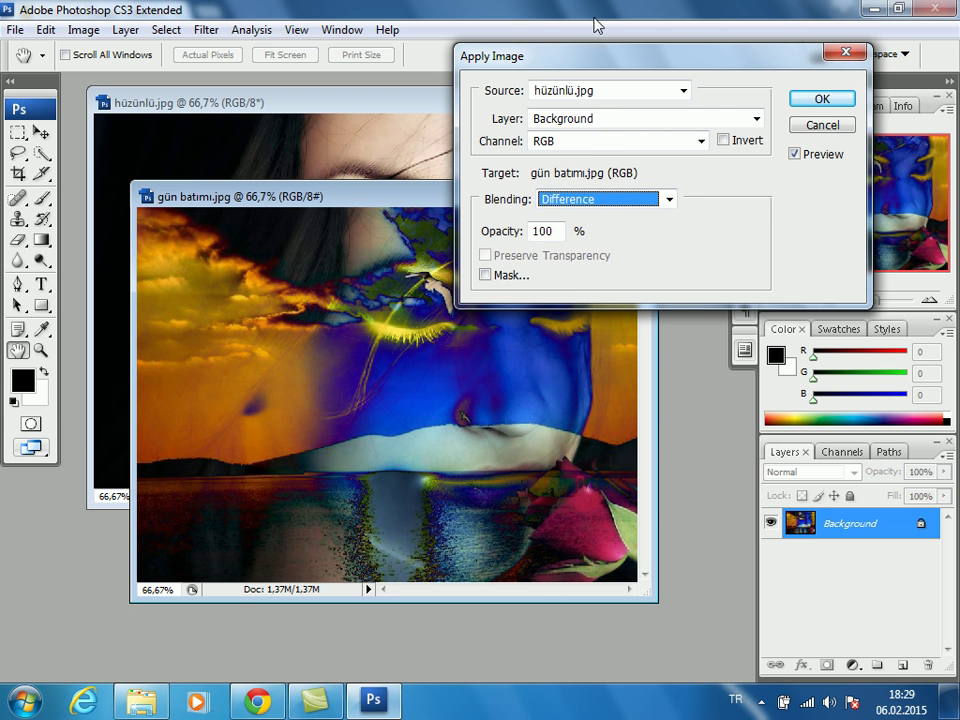
Move the Apply Image dialog aside and preview the Screen, Lighten and Color Burn blends
{"action": "mouse_move", "coordinate": [598, 58]}
{"action": "left_mouse_down"}
{"action": "mouse_move", "coordinate": [625, 196]}
{"action": "mouse_move", "coordinate": [598, 180]}
{"action": "left_mouse_up"}
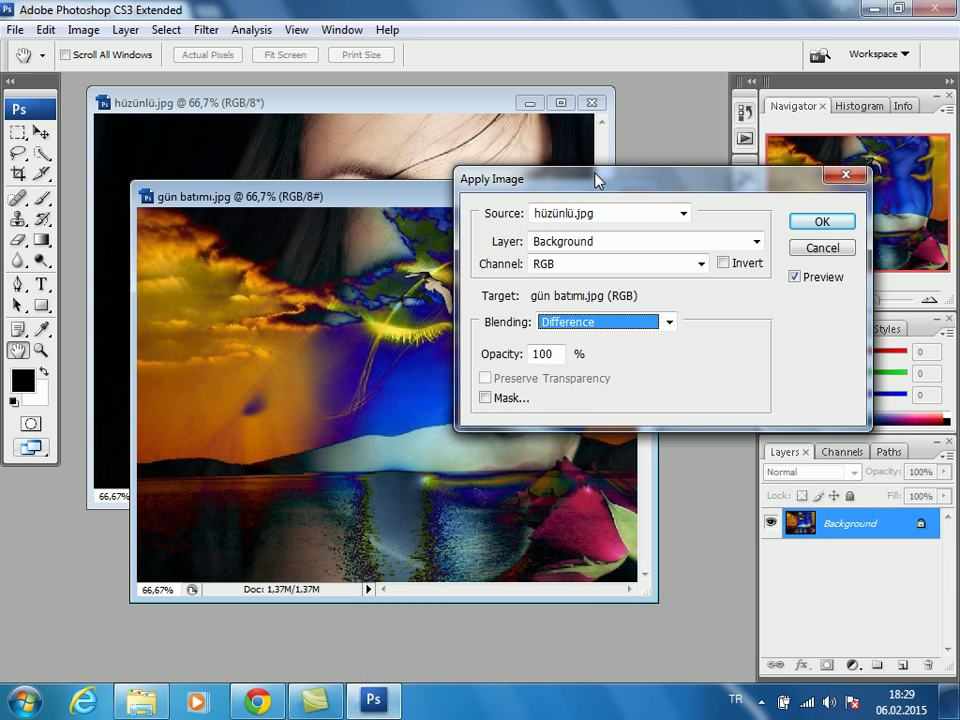
{"action": "left_click", "coordinate": [581, 324]}
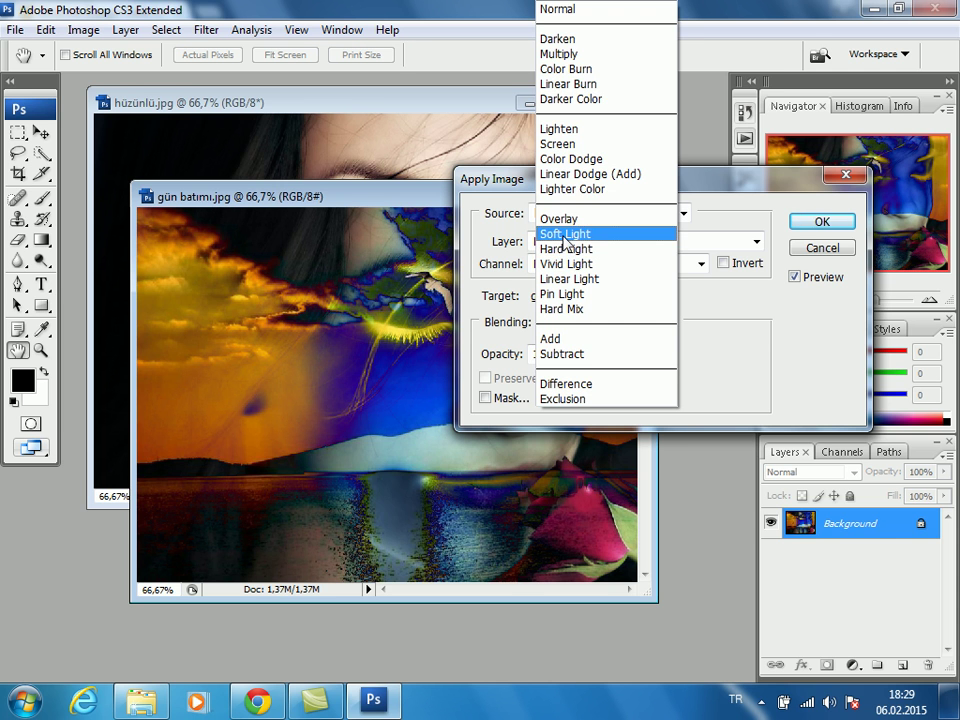
{"action": "left_click", "coordinate": [572, 144]}
{"action": "mouse_move", "coordinate": [578, 190]}
{"action": "left_mouse_down"}
{"action": "mouse_move", "coordinate": [646, 211]}
{"action": "mouse_move", "coordinate": [579, 255]}
{"action": "left_mouse_up"}
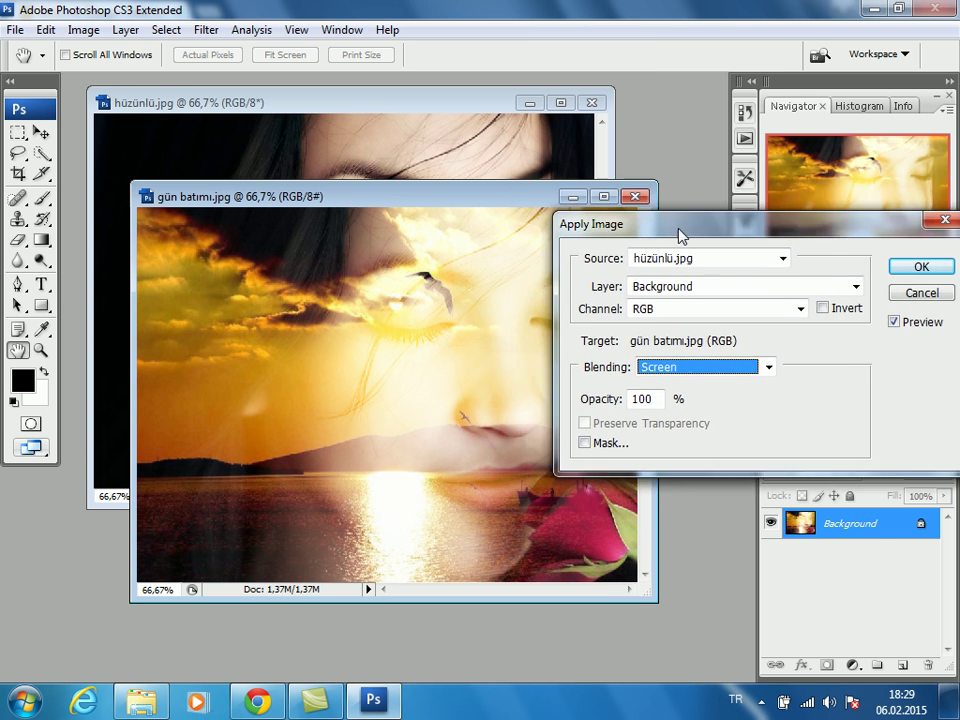
{"action": "left_click", "coordinate": [585, 395]}
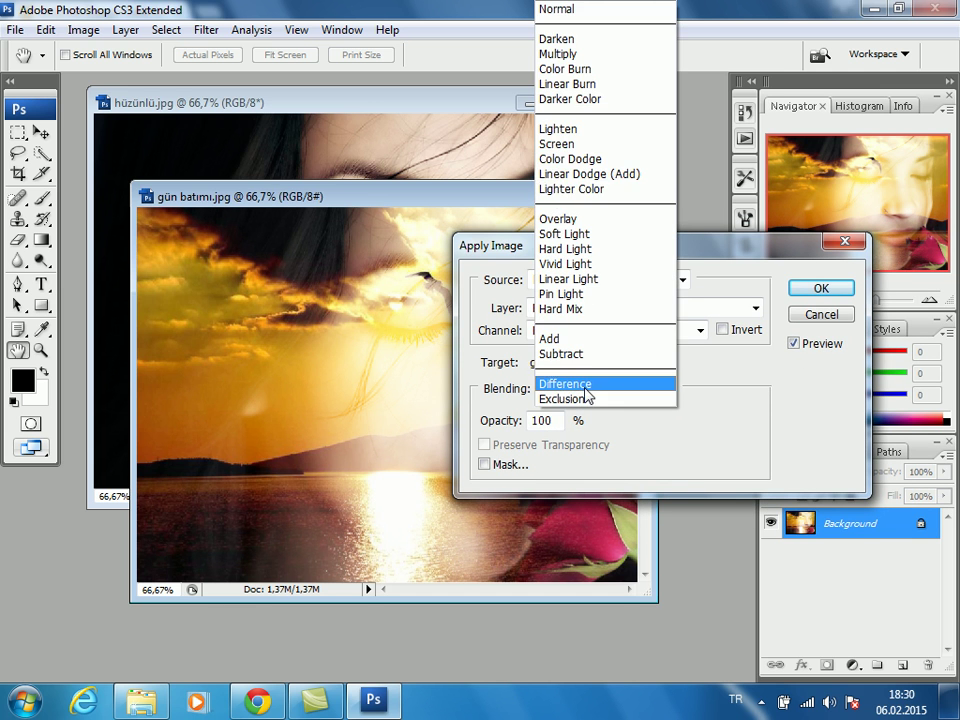
{"action": "left_click", "coordinate": [570, 146]}
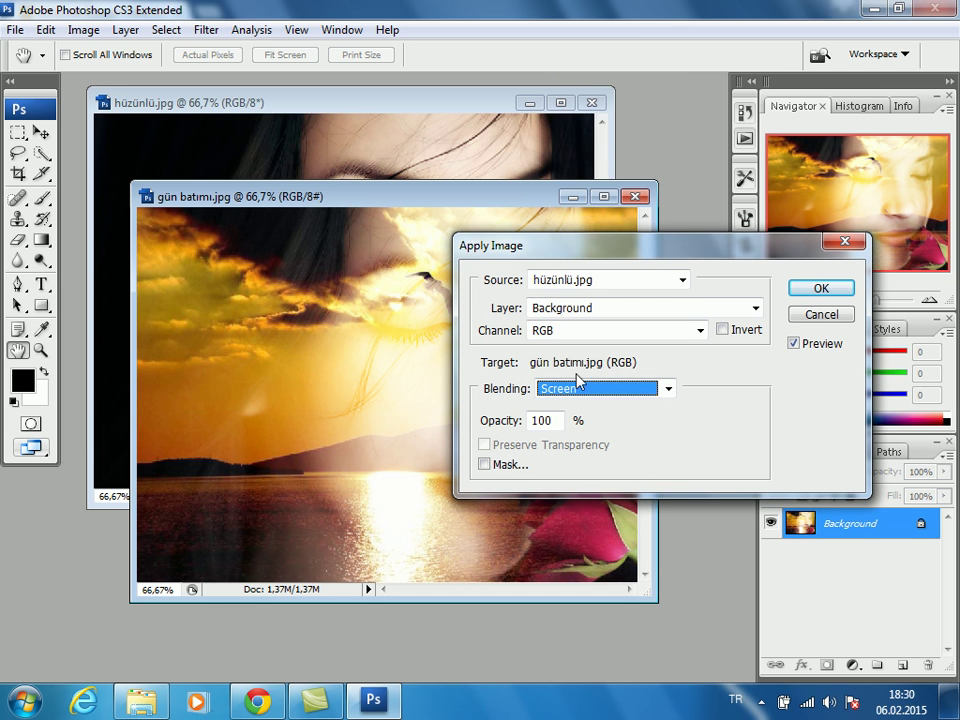
{"action": "left_click", "coordinate": [577, 393]}
{"action": "left_click", "coordinate": [558, 130]}
{"action": "left_click", "coordinate": [580, 392]}
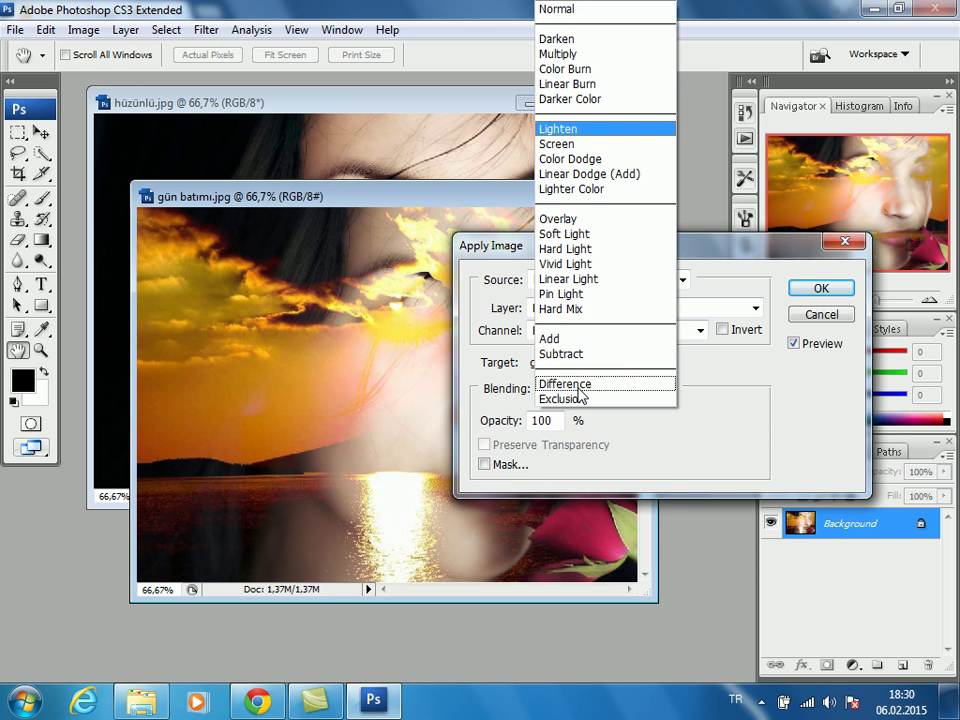
{"action": "left_click", "coordinate": [584, 74]}
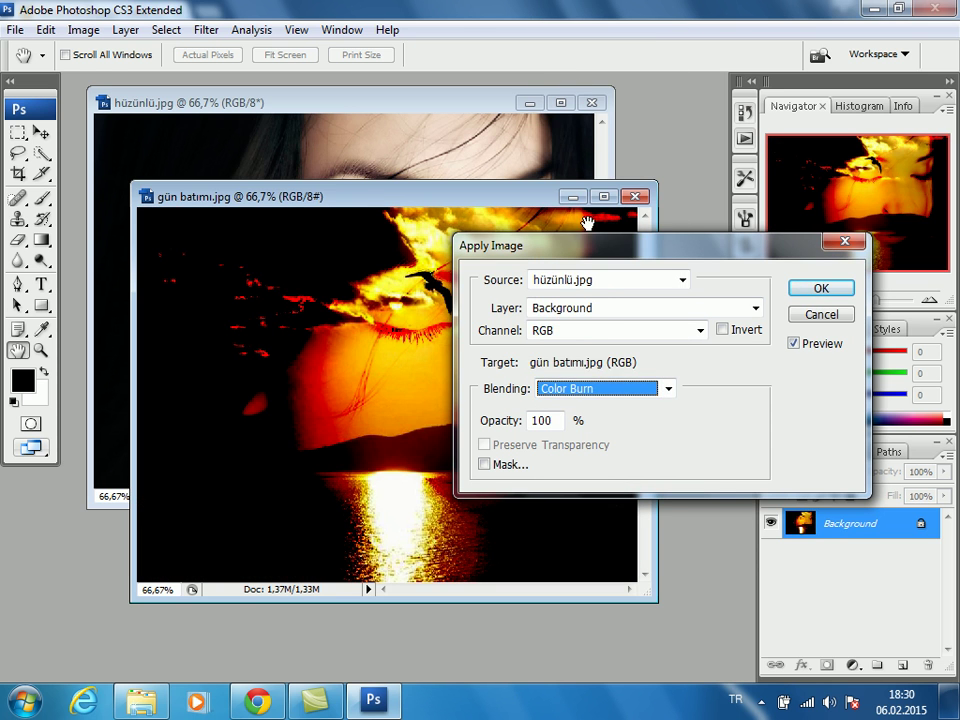
Settle on the Multiply blending mode and apply it to the sunset image
{"action": "left_click", "coordinate": [593, 390]}
{"action": "left_click", "coordinate": [567, 52]}
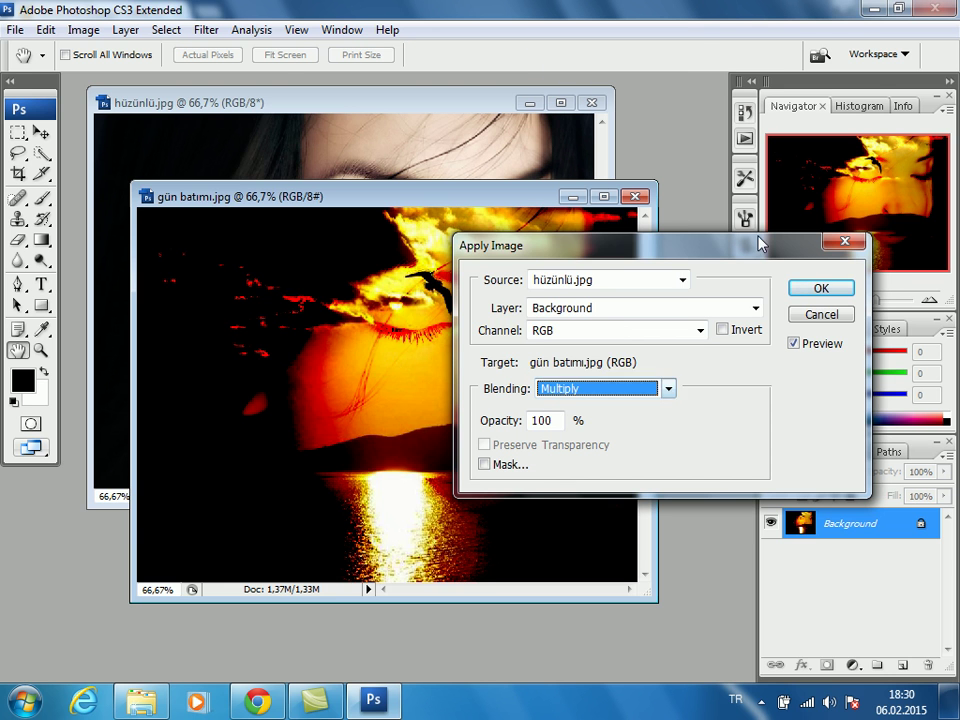
{"action": "mouse_move", "coordinate": [686, 252]}
{"action": "left_mouse_down"}
{"action": "mouse_move", "coordinate": [643, 508]}
{"action": "mouse_move", "coordinate": [548, 338]}
{"action": "left_mouse_up"}
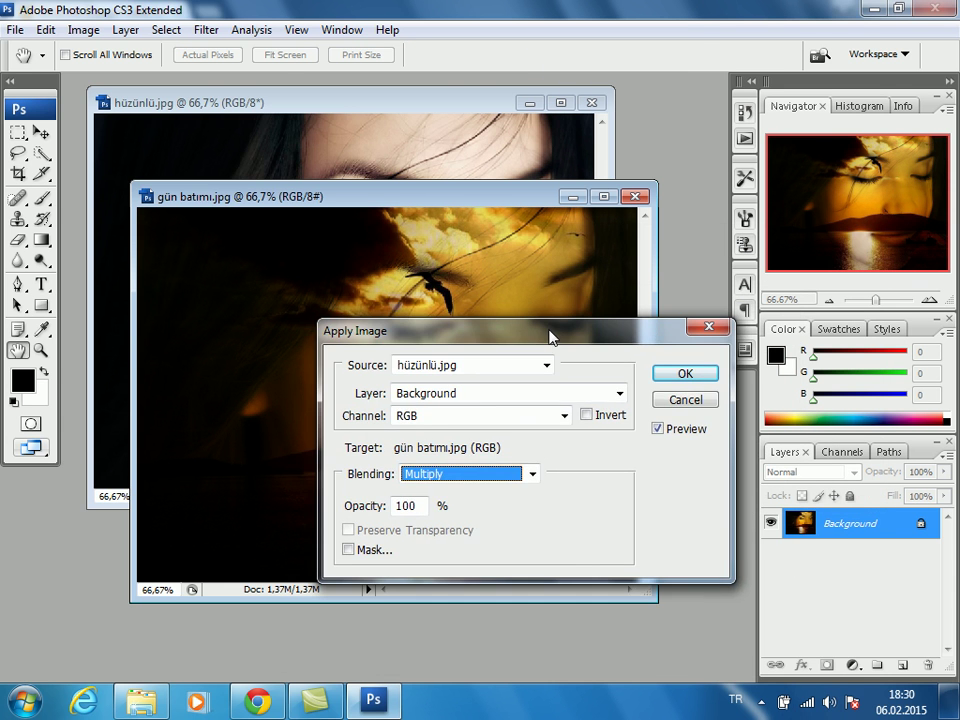
{"action": "key", "text": "Return"}
Reposition the gün batımı.jpg window, select the Move tool, and maximize the composite to fill the workspace
{"action": "mouse_move", "coordinate": [456, 204]}
{"action": "left_mouse_down"}
{"action": "mouse_move", "coordinate": [514, 144]}
{"action": "mouse_move", "coordinate": [468, 146]}
{"action": "mouse_move", "coordinate": [467, 163]}
{"action": "left_mouse_up"}
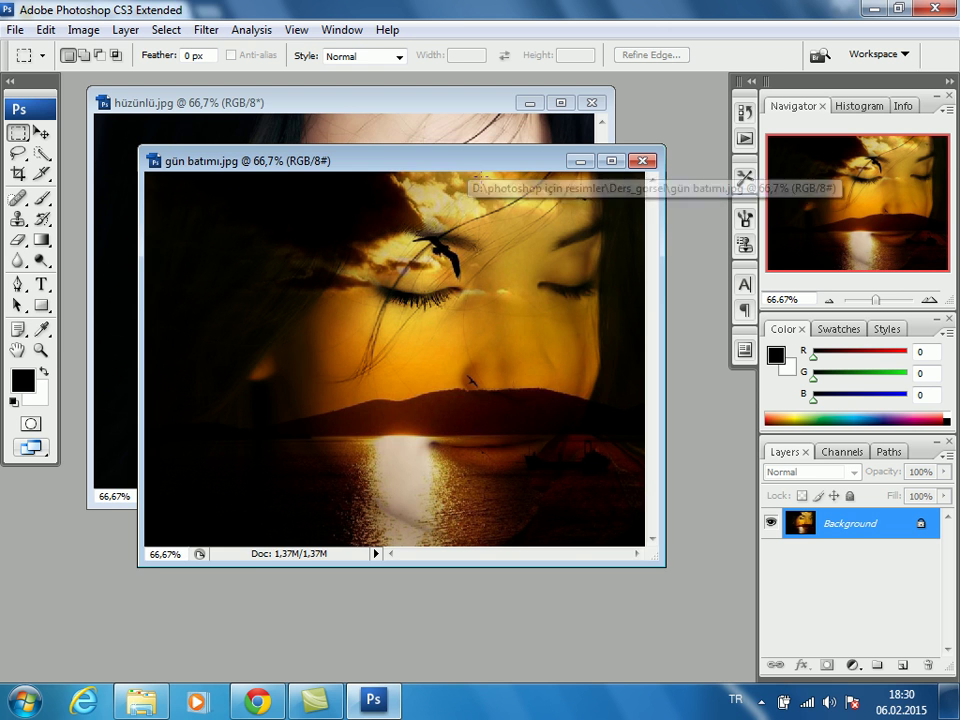
{"action": "mouse_move", "coordinate": [448, 167]}
{"action": "left_mouse_down"}
{"action": "mouse_move", "coordinate": [472, 181]}
{"action": "mouse_move", "coordinate": [437, 198]}
{"action": "left_mouse_up"}
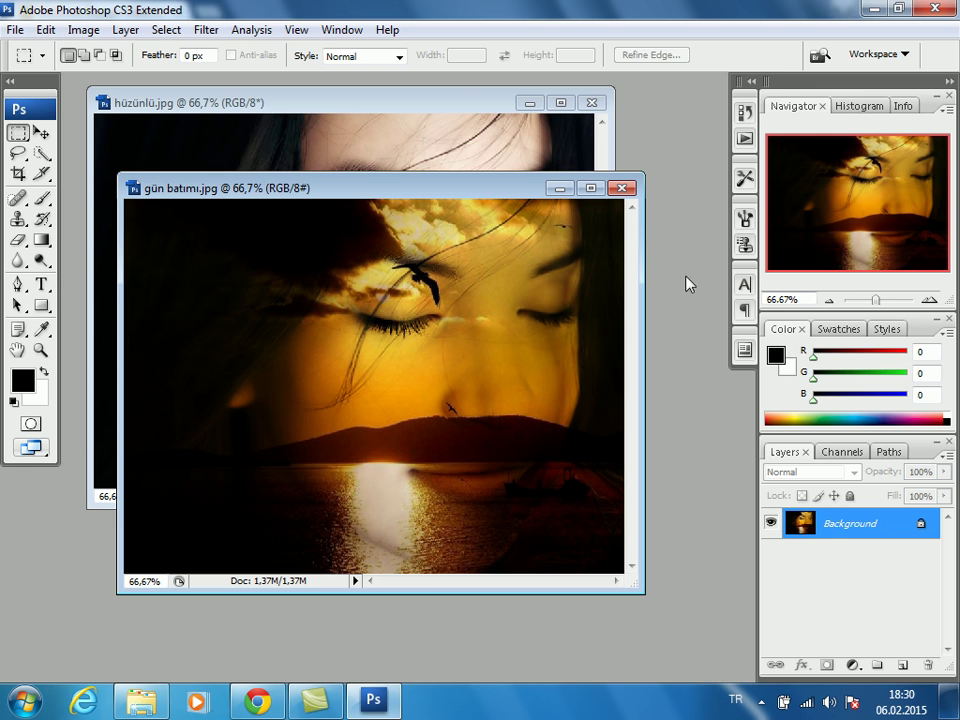
{"action": "left_click_drag", "start_coordinate": [444, 198], "coordinate": [466, 164]}
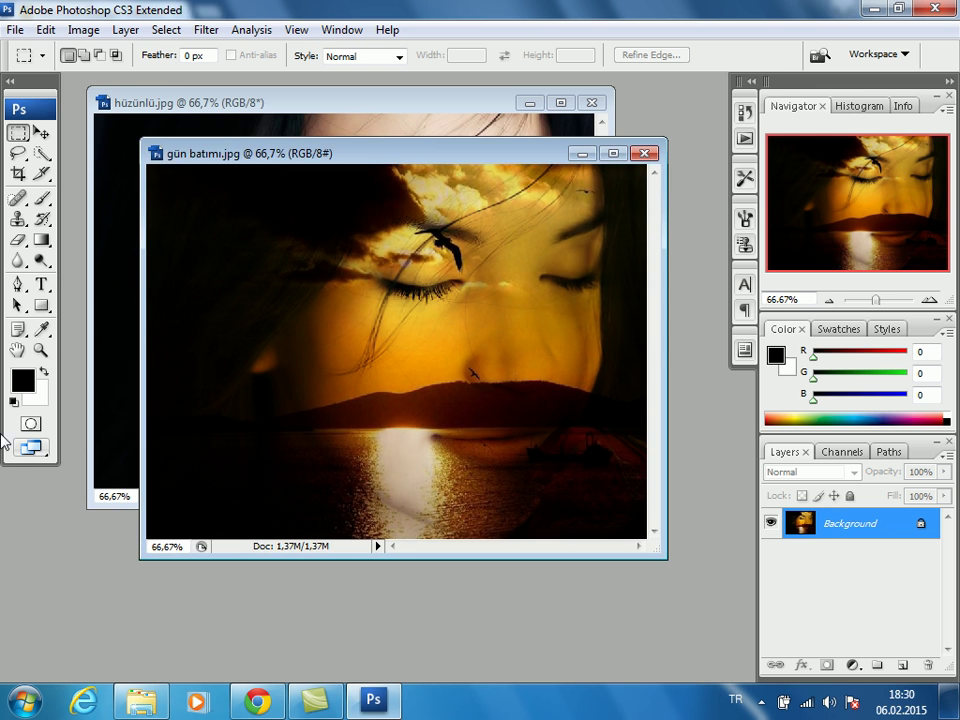
{"action": "left_click", "coordinate": [41, 132]}
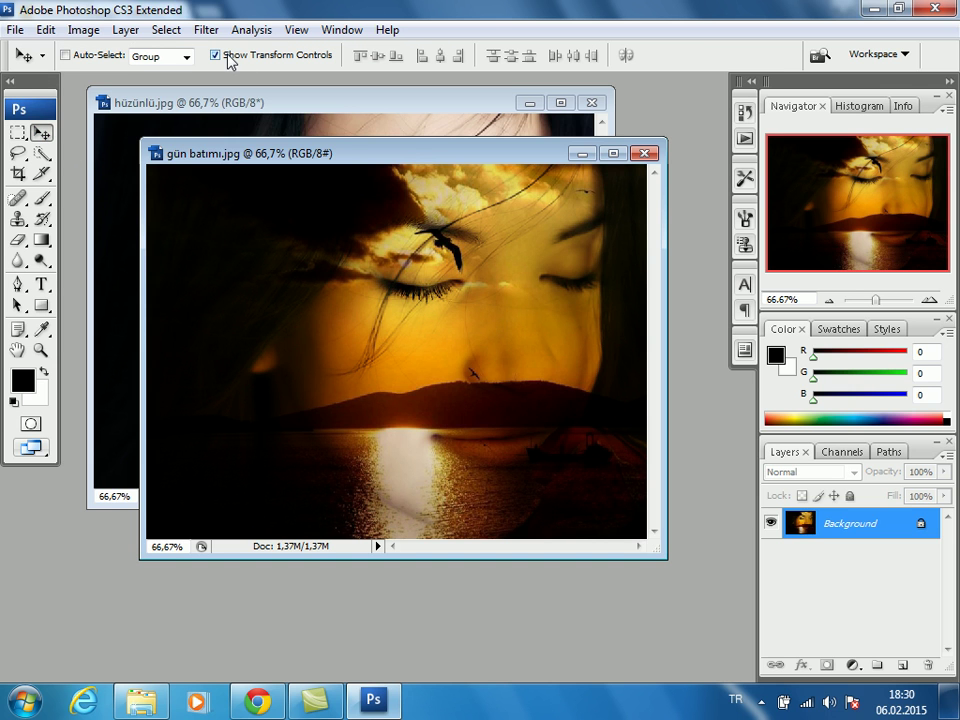
{"action": "left_click", "coordinate": [613, 153]}
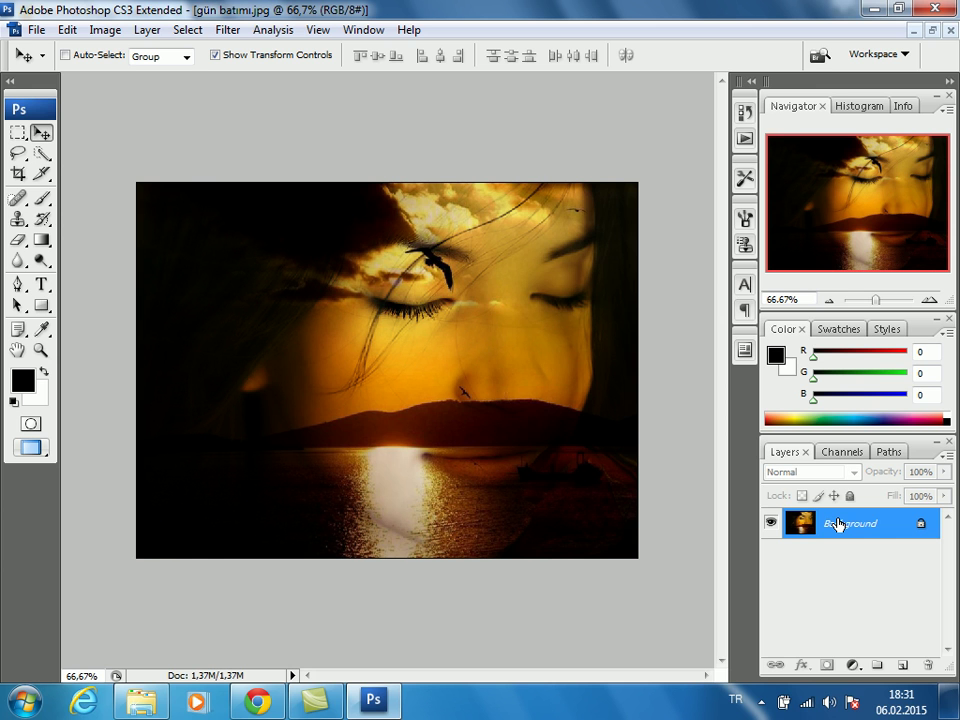
Restore the gün batımı composite to a floating window and open the recorder tray icon's menu
{"action": "left_click", "coordinate": [928, 30]}
{"action": "left_click_drag", "start_coordinate": [370, 146], "coordinate": [366, 162]}
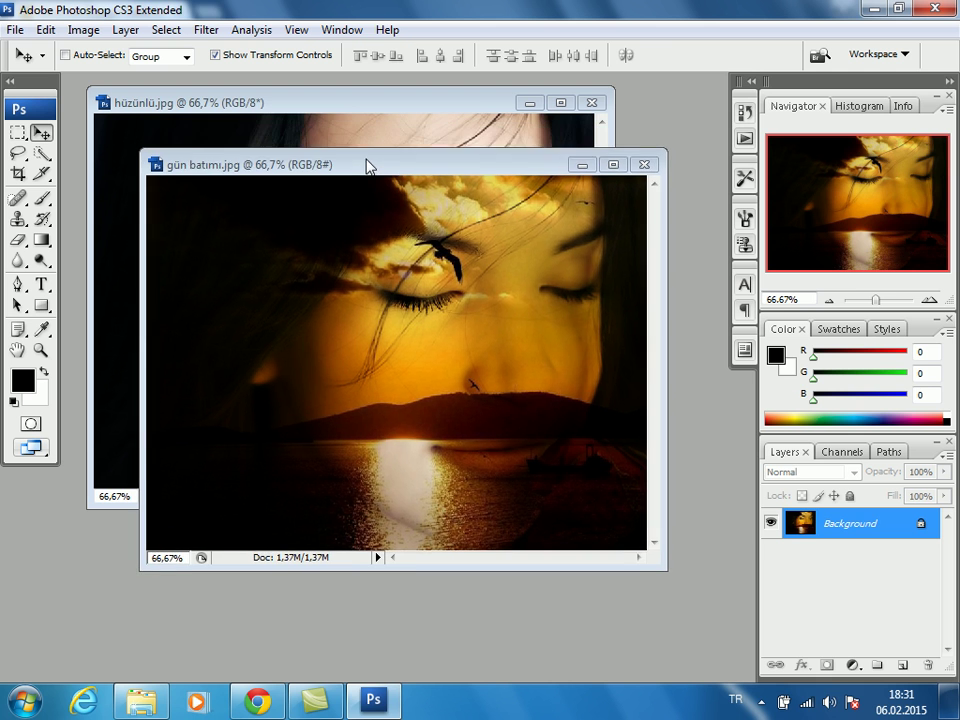
{"action": "left_click", "coordinate": [761, 702]}
{"action": "right_click", "coordinate": [746, 606]}
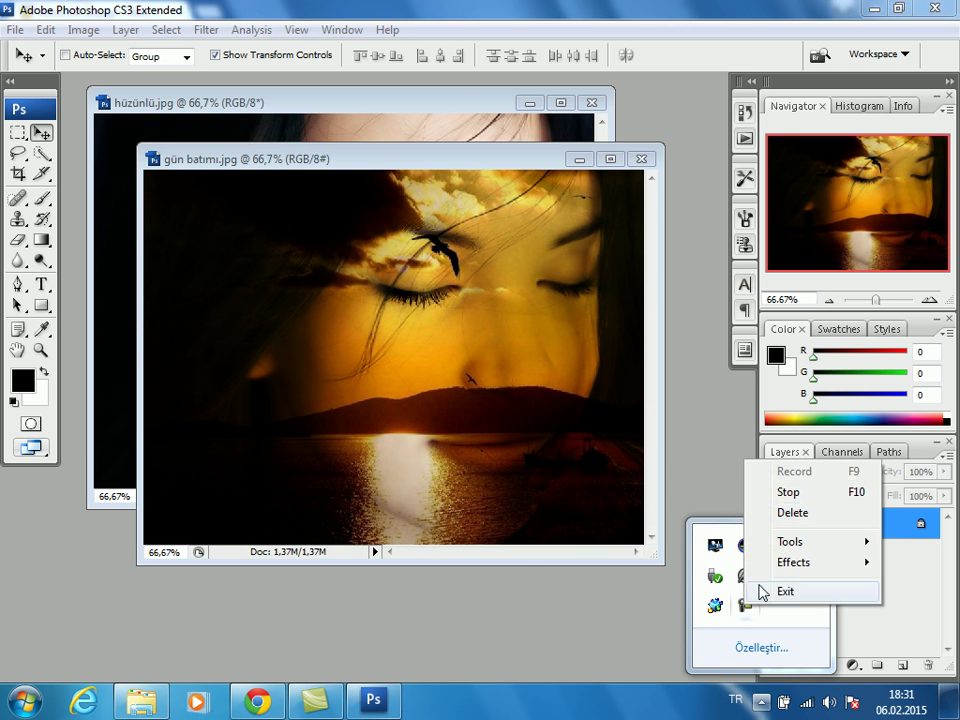